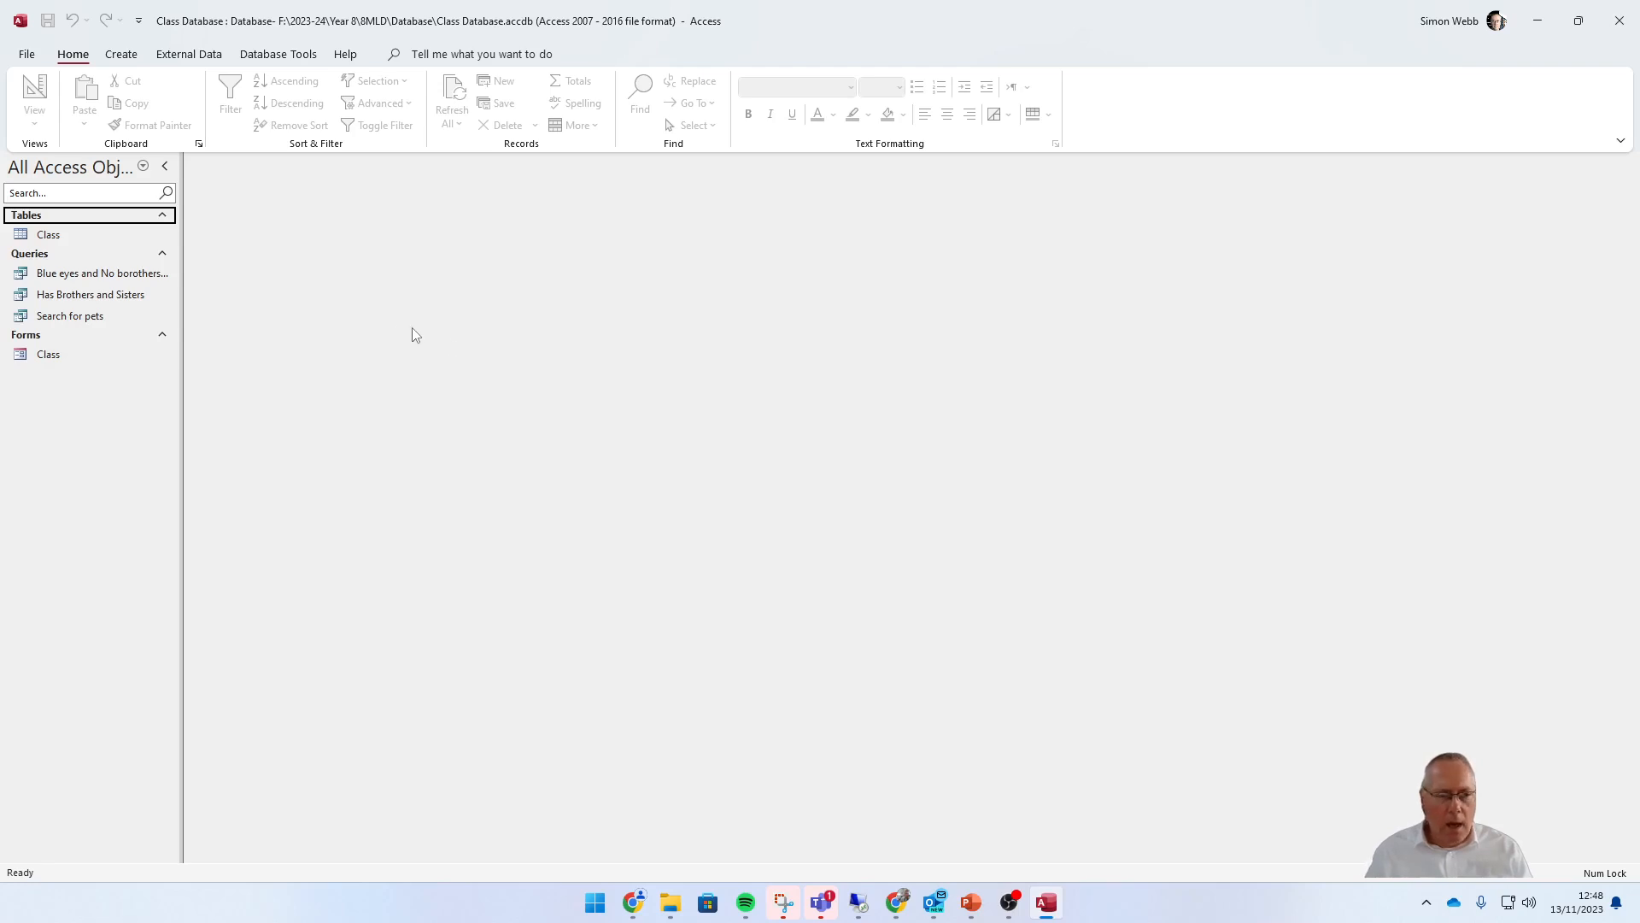
- Open the Class table to view its fields and records, and close it again
double_click(72, 231)
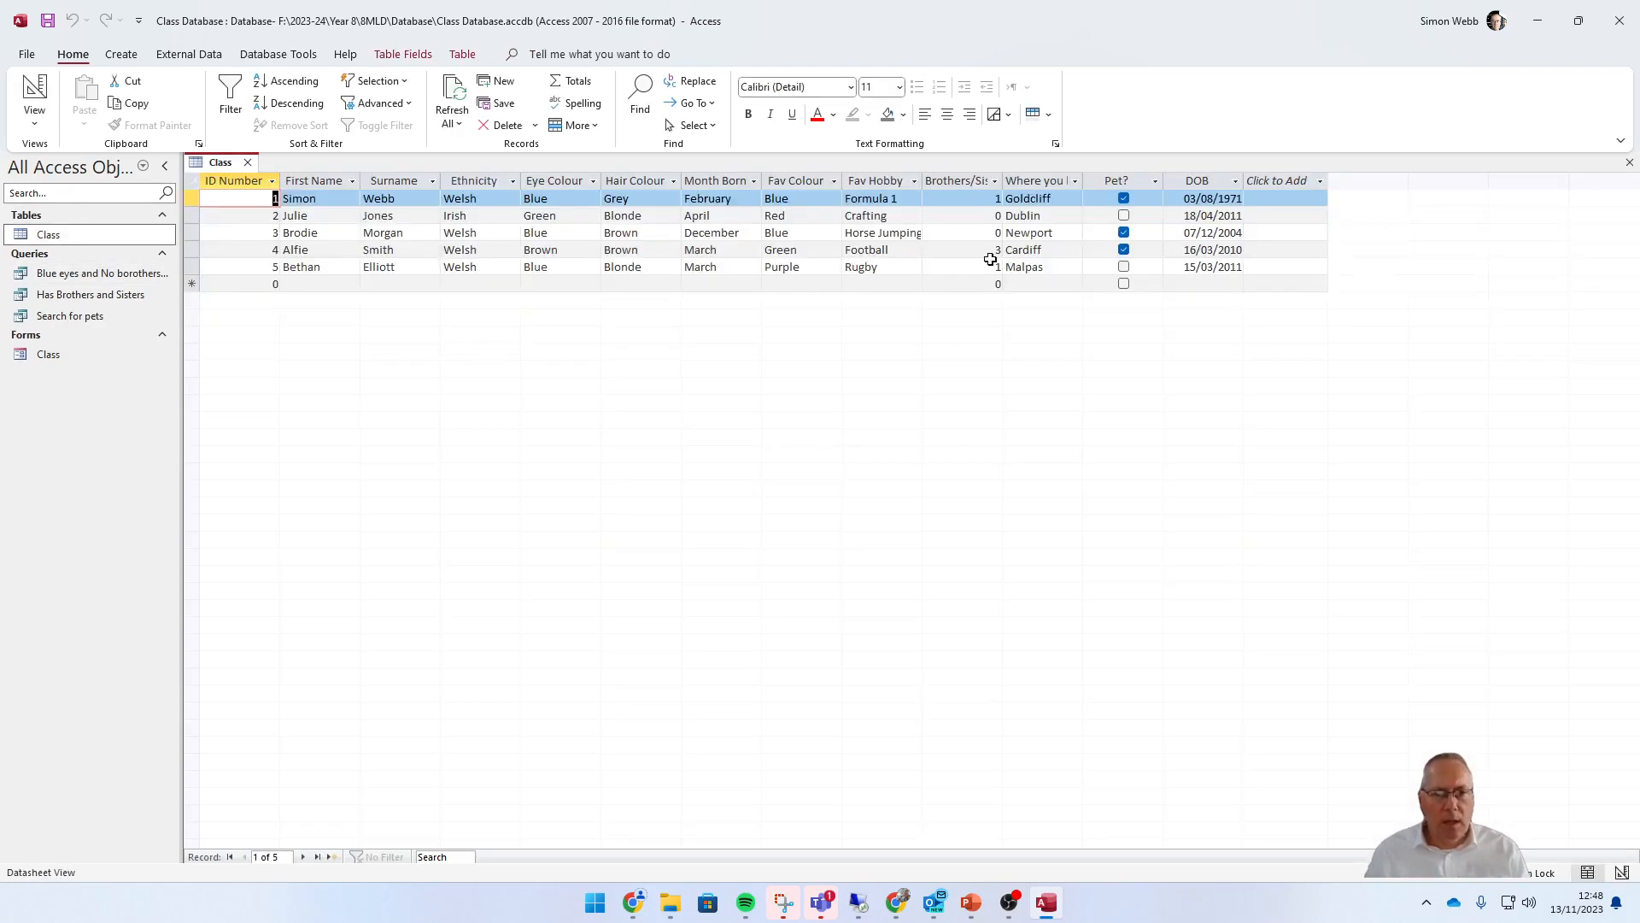
left_click(248, 163)
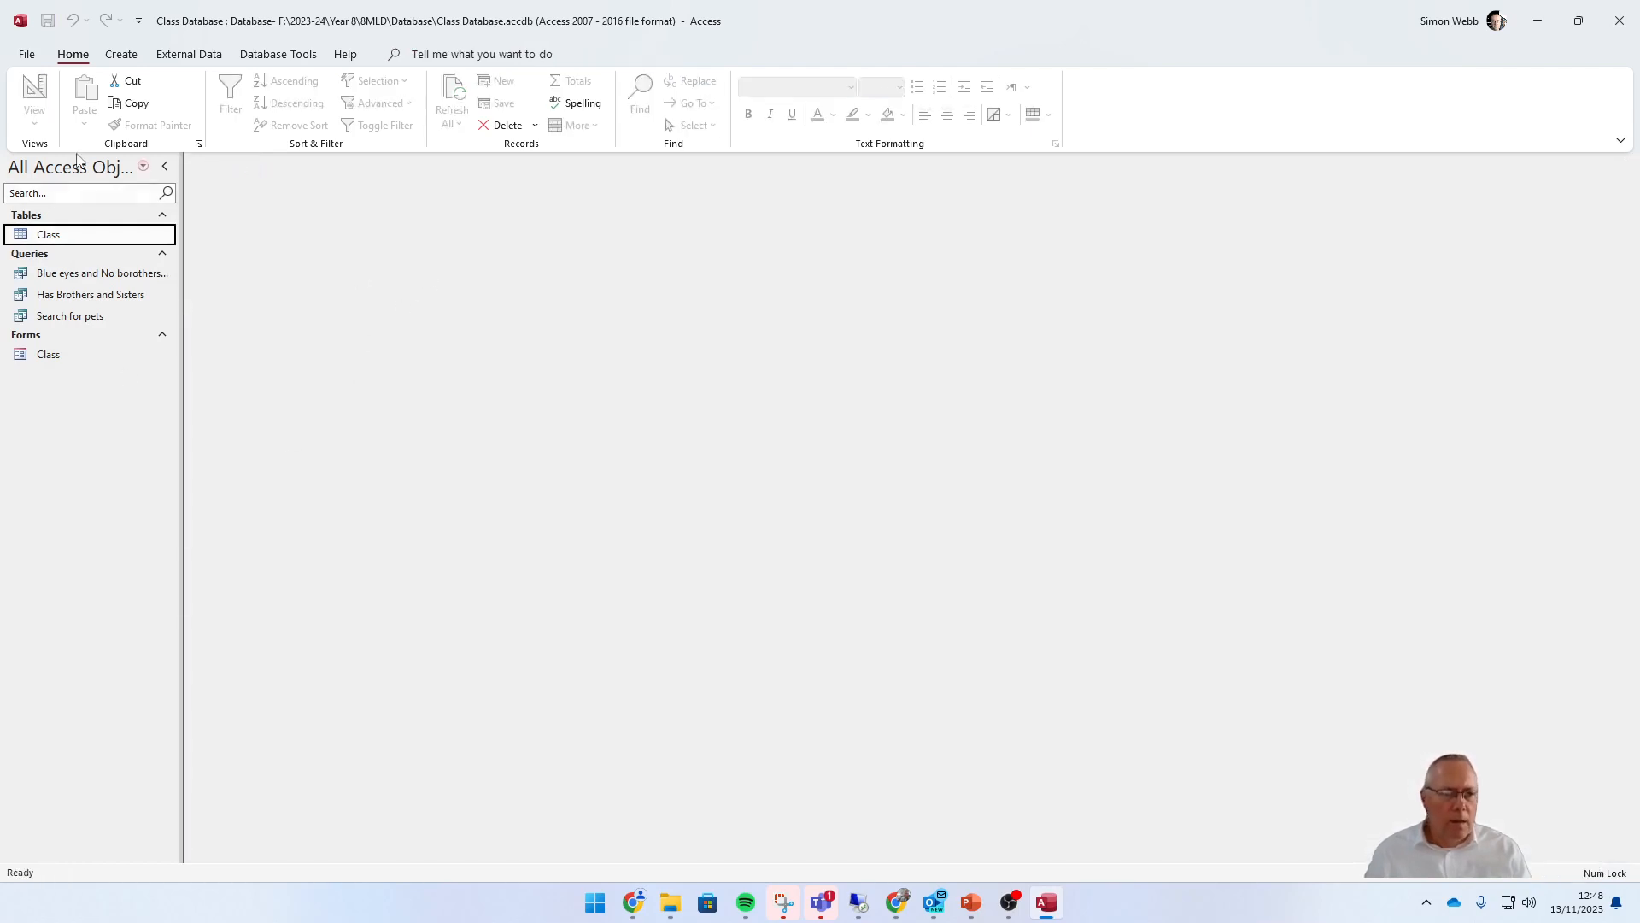
- Start a report with the Report Wizard based on the Class table and include all of its fields
left_click(122, 54)
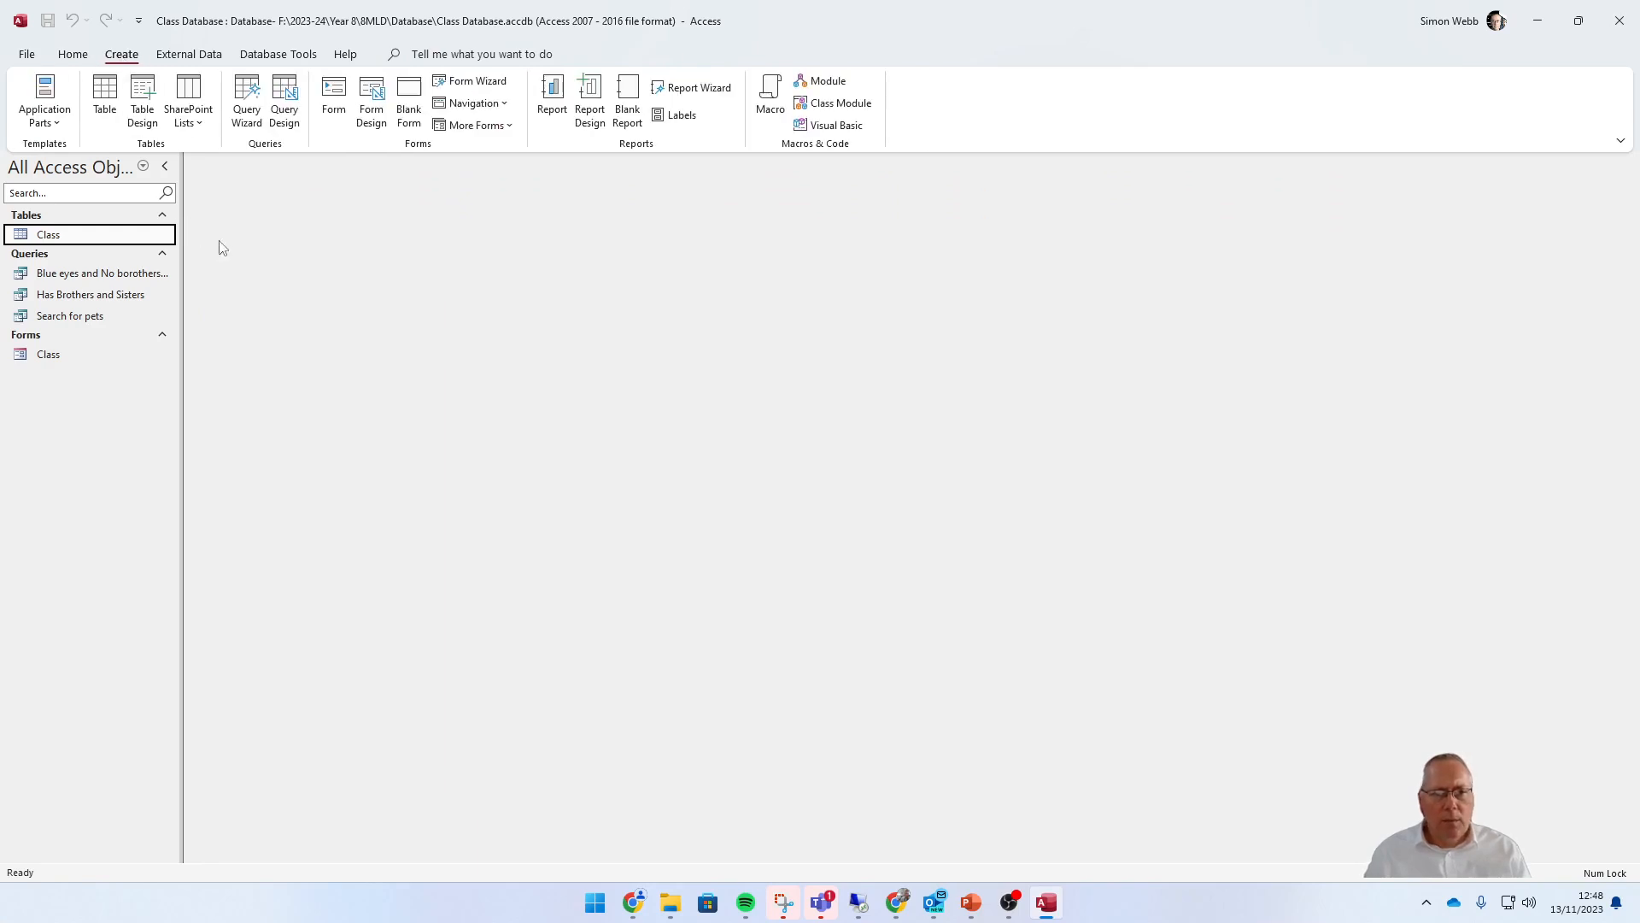
left_click(697, 89)
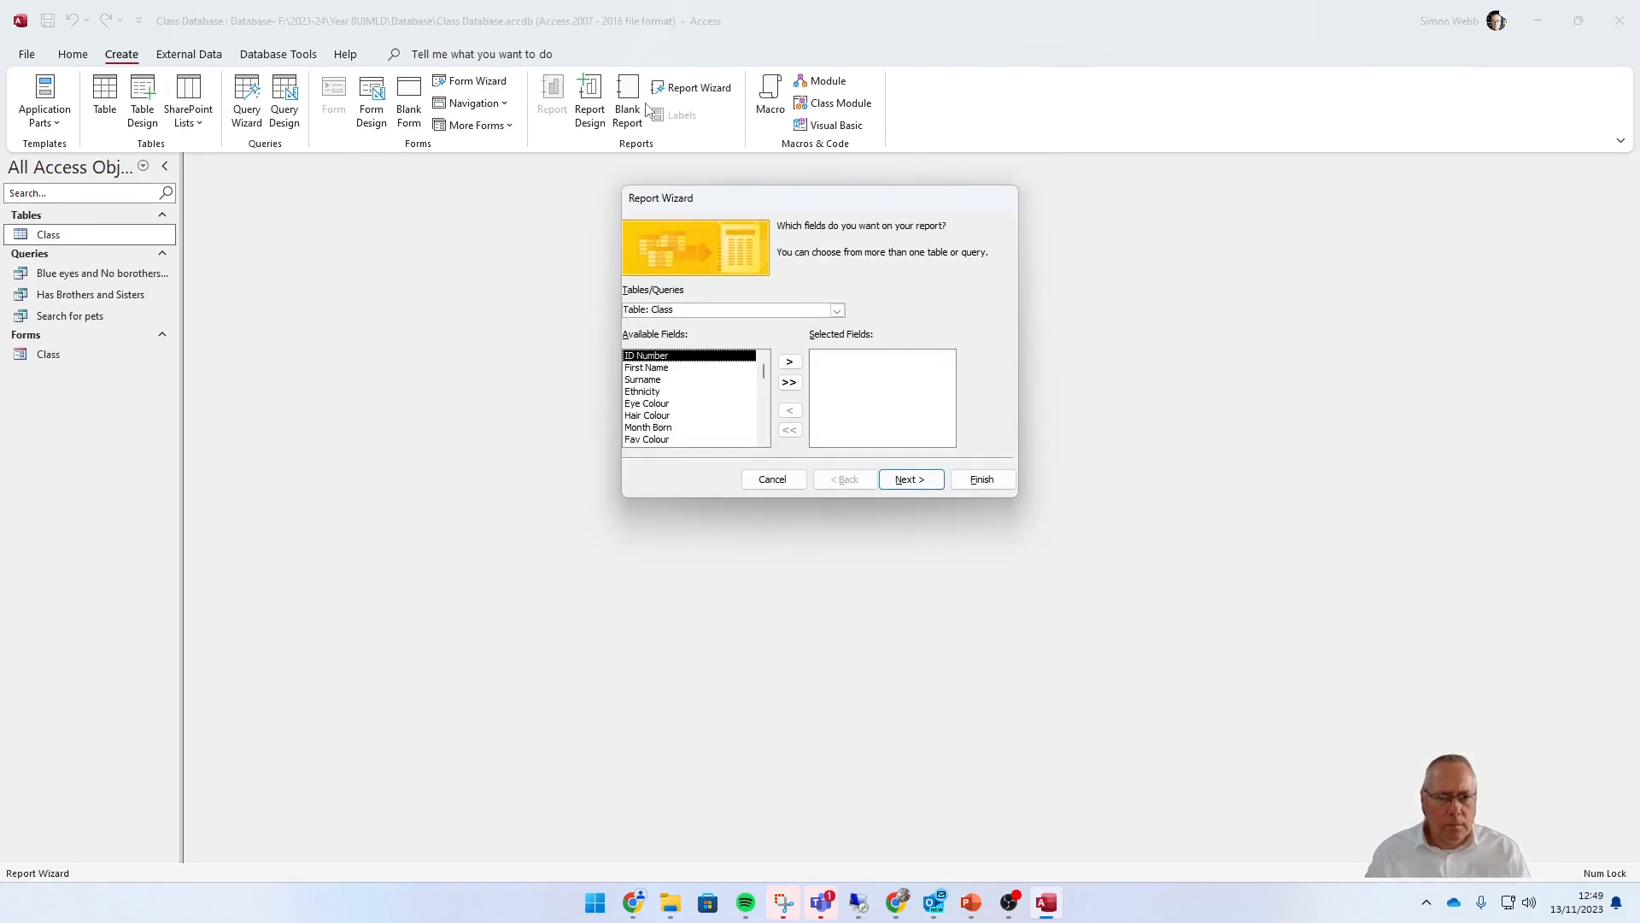
left_click(837, 311)
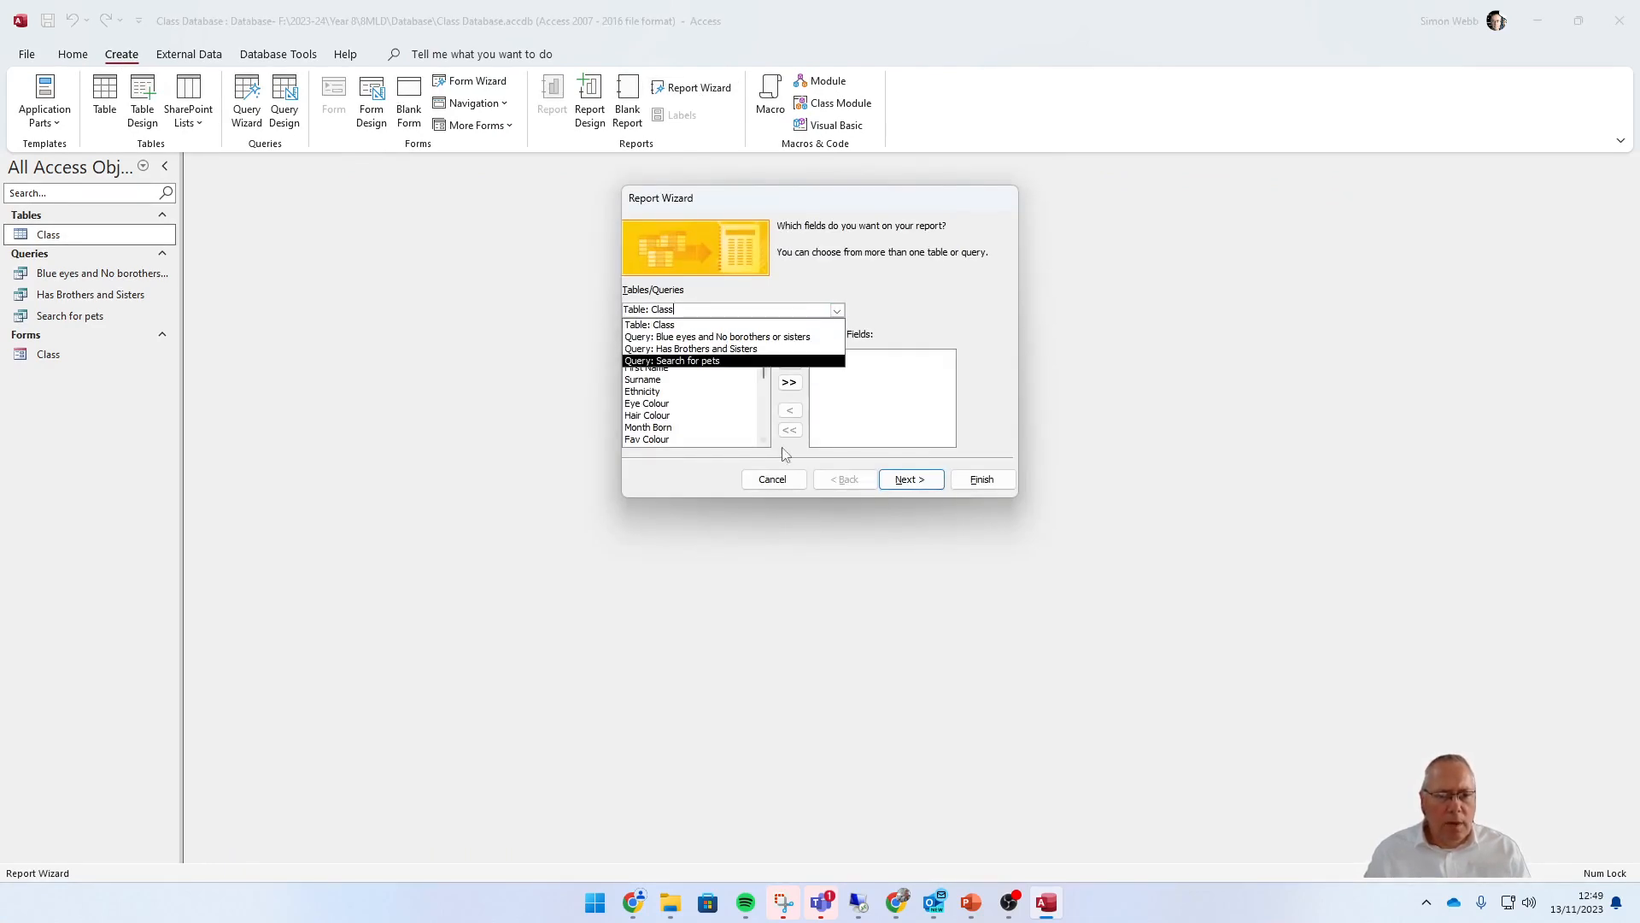
left_click(689, 328)
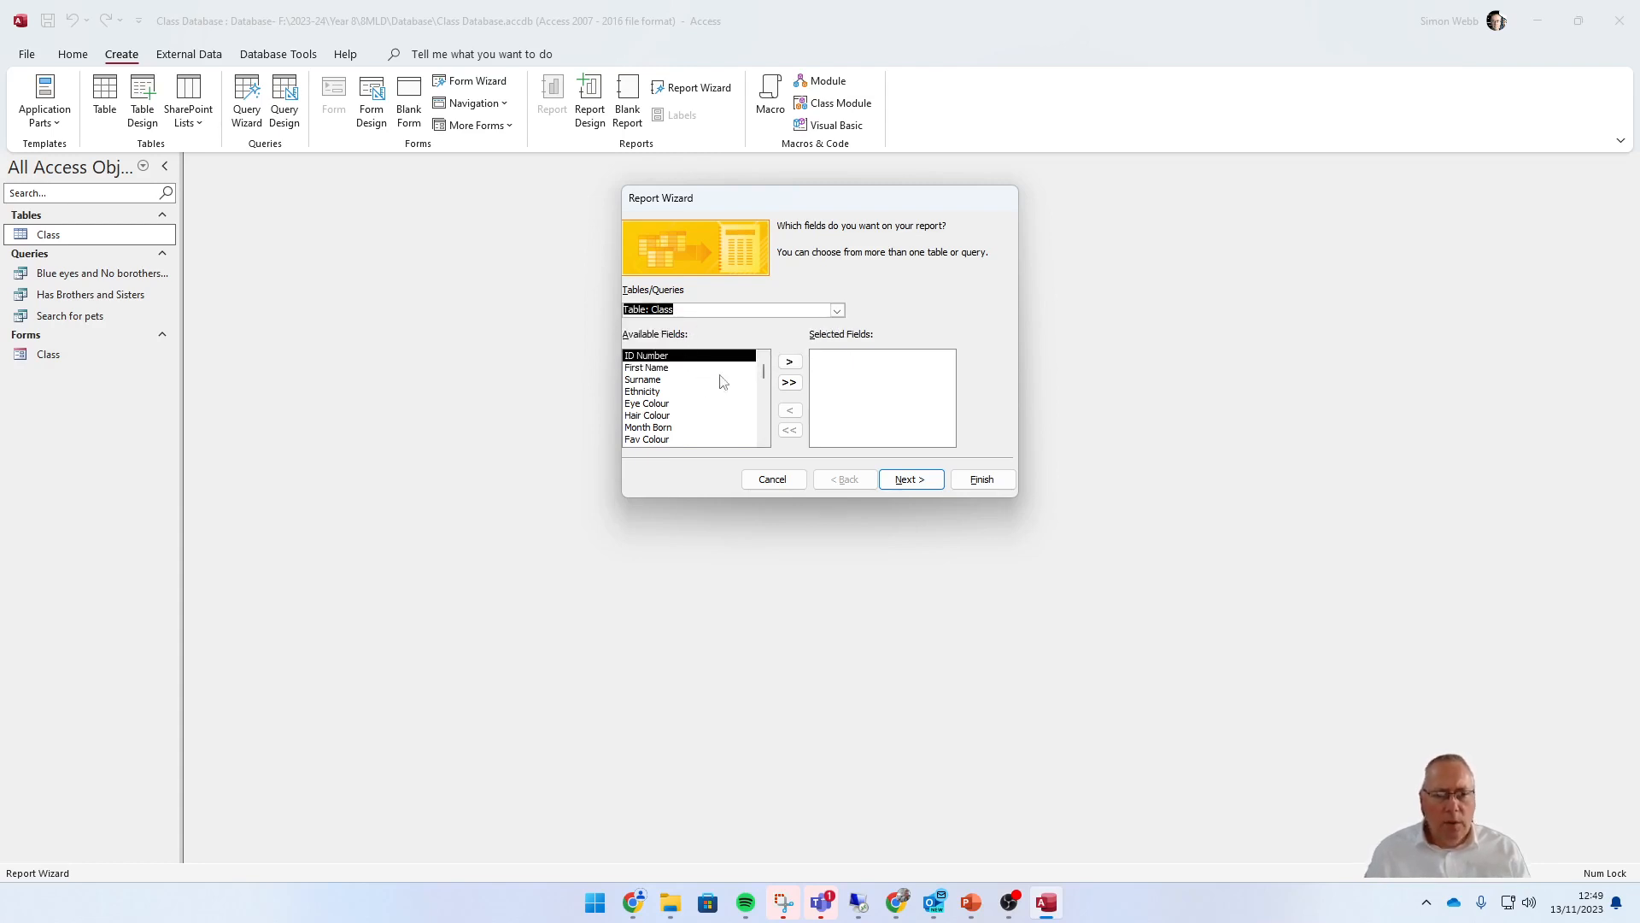
left_click(789, 382)
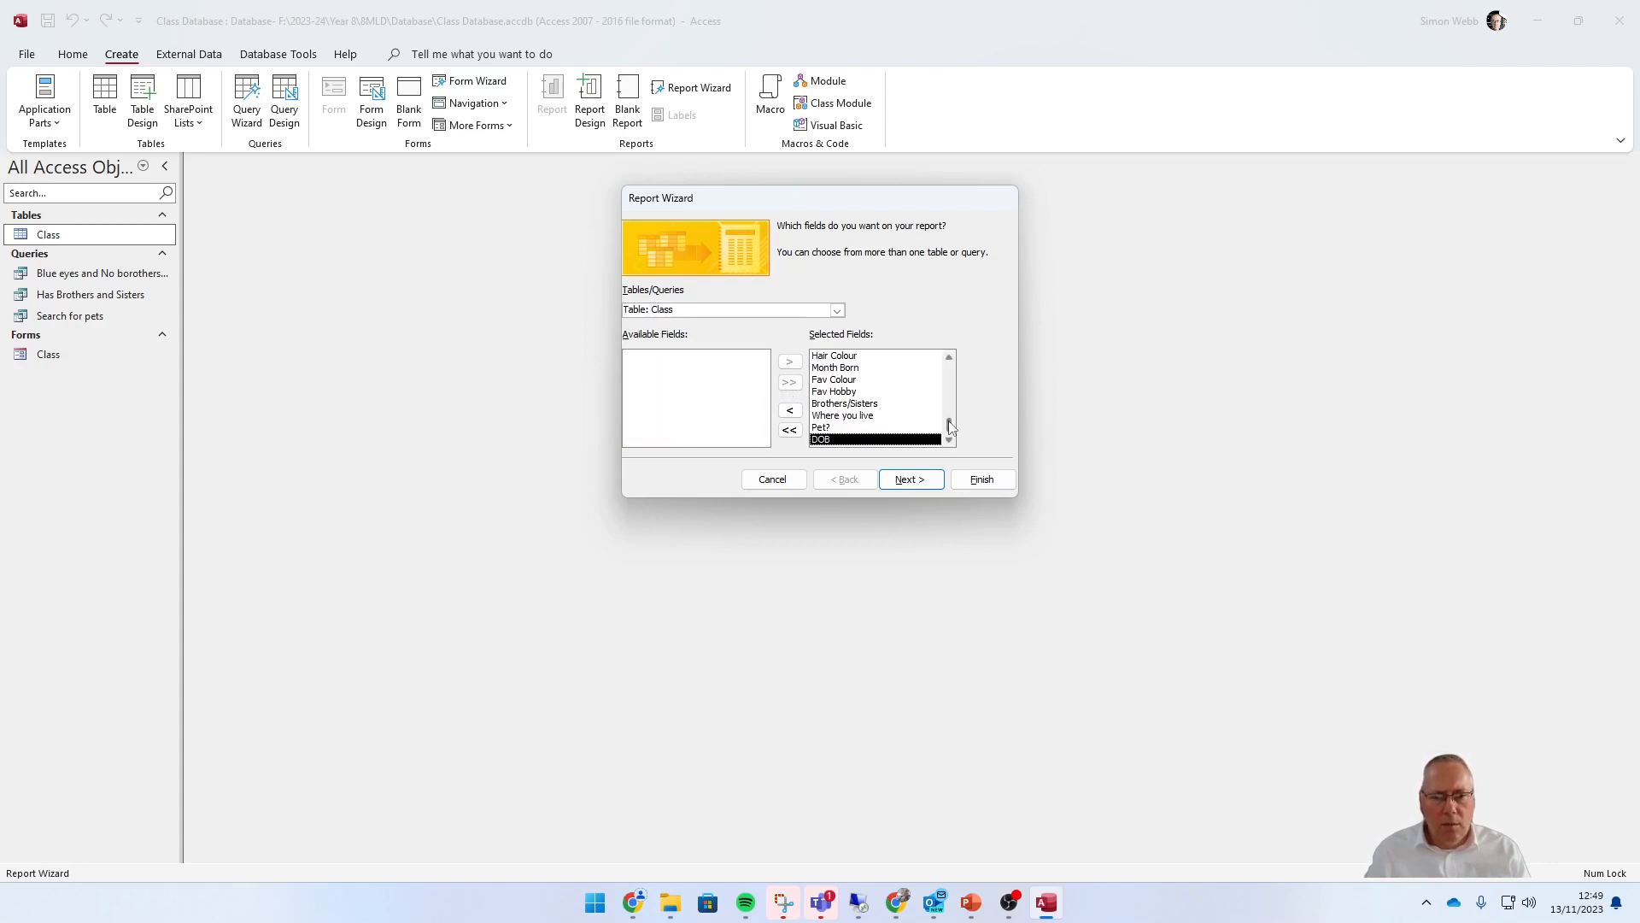
left_click_drag(951, 429, 957, 346)
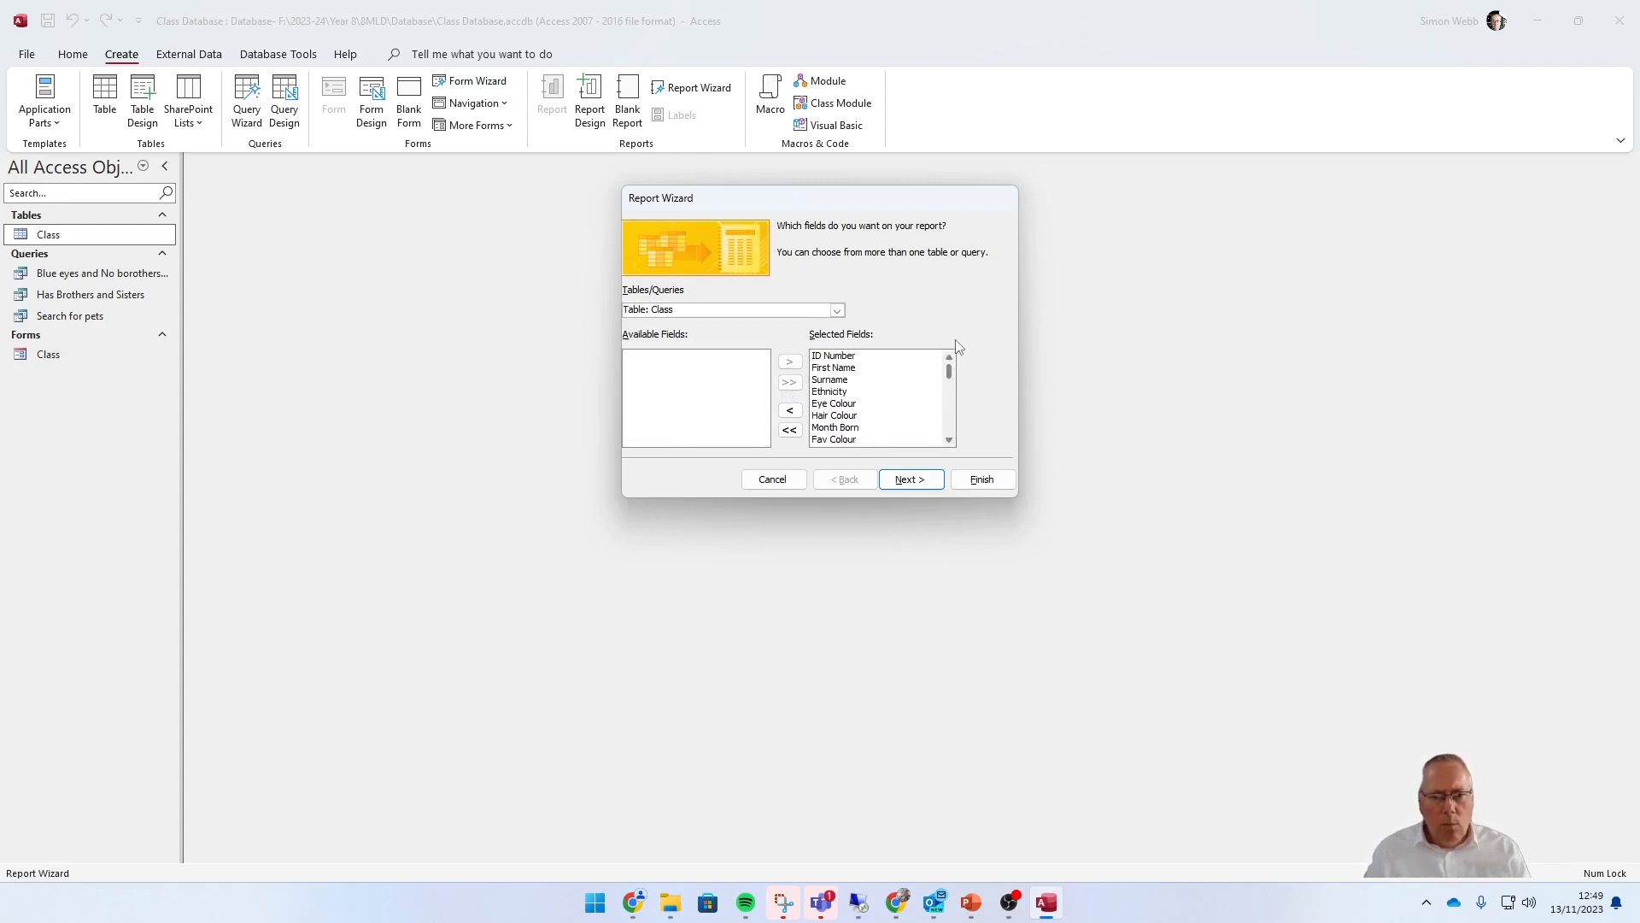
left_click(911, 479)
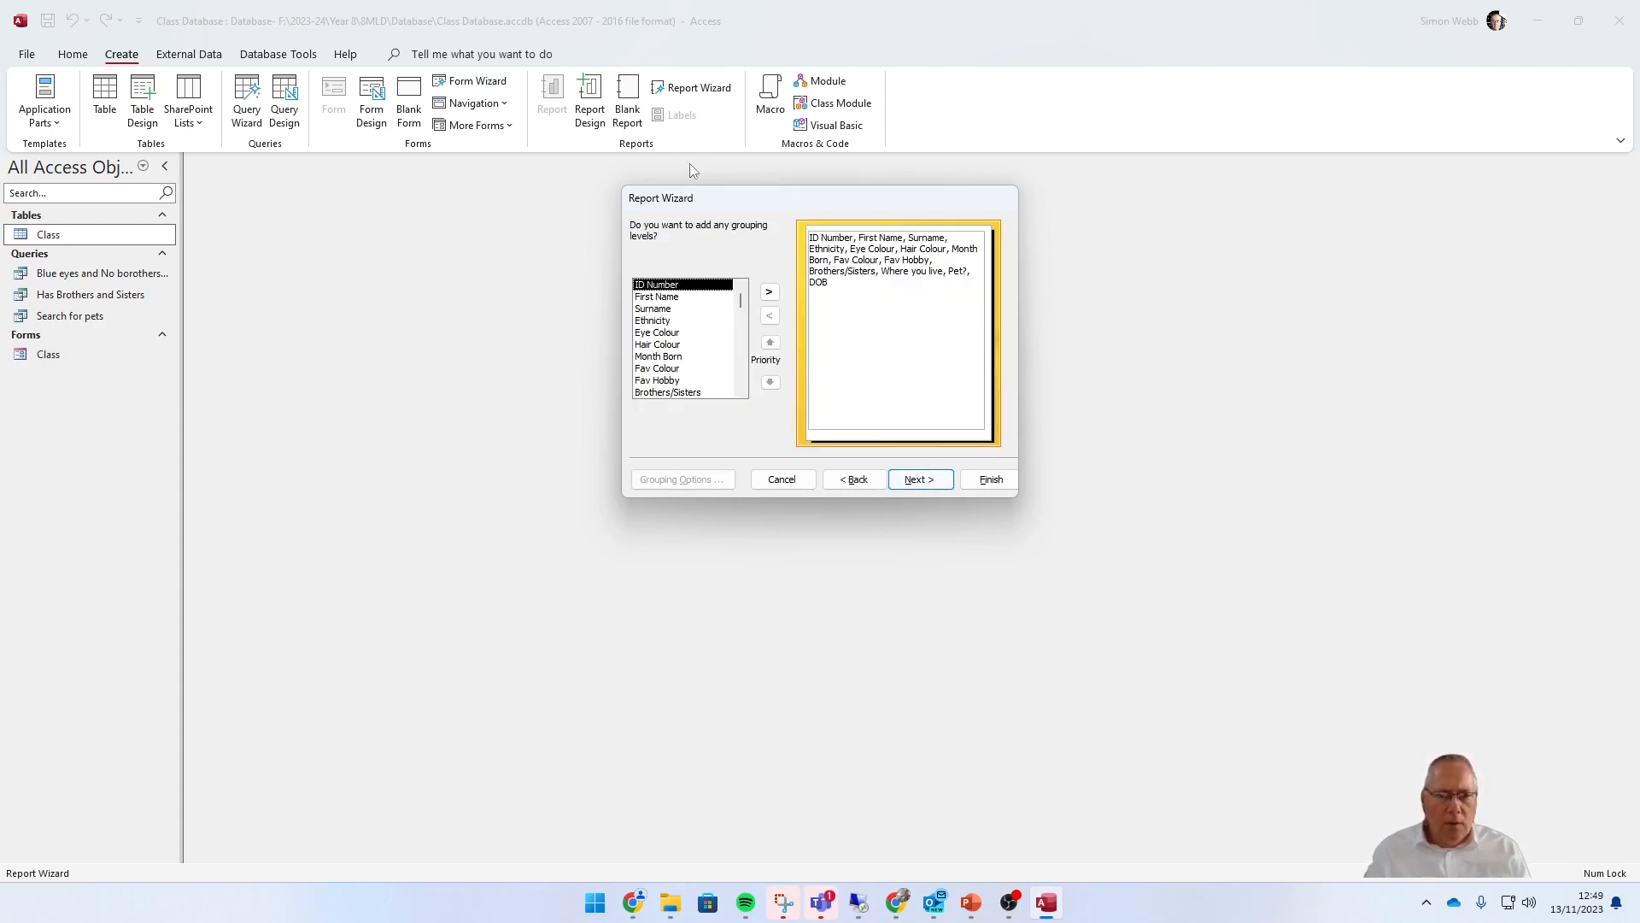
- Leave the report without grouping levels and sort its records by Surname in ascending order
left_click(921, 481)
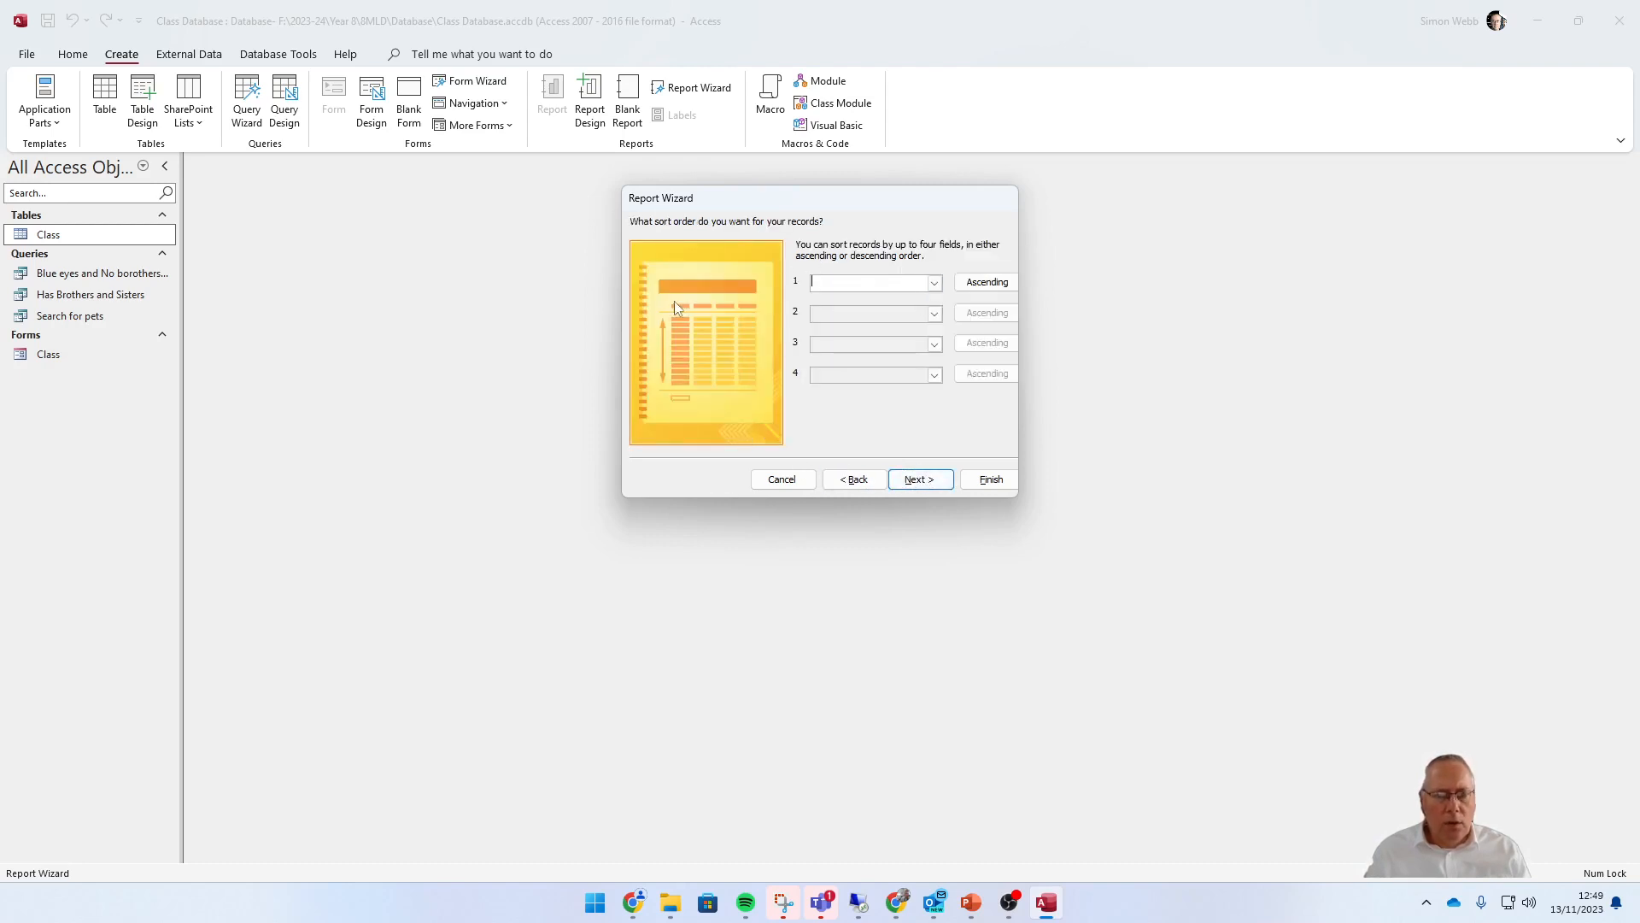
left_click(935, 284)
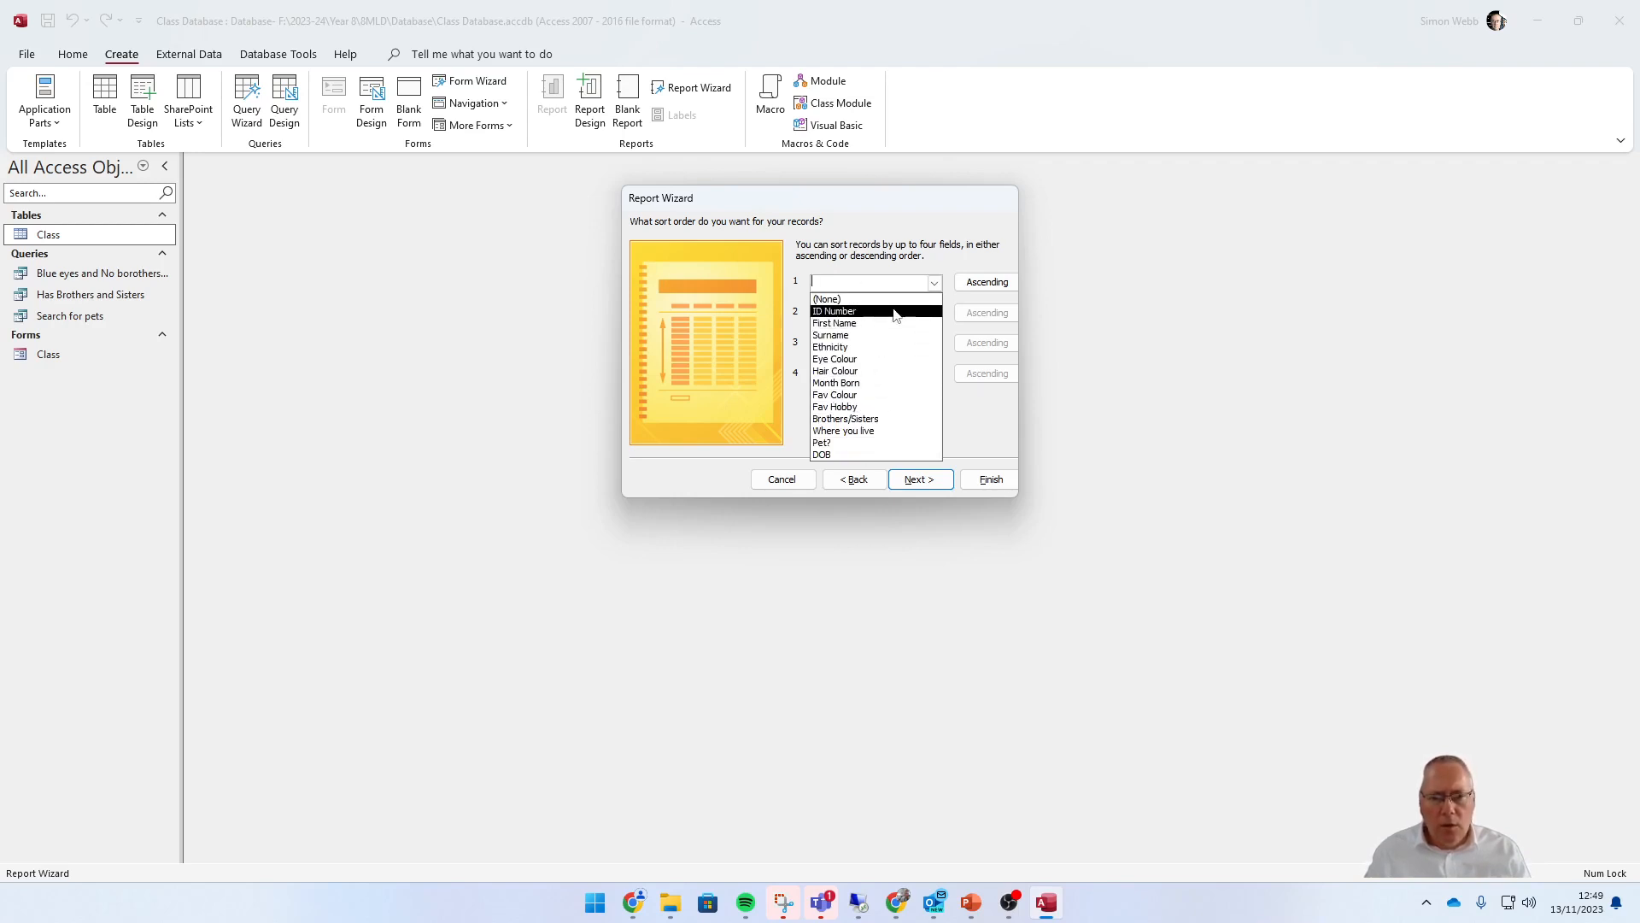
left_click(858, 335)
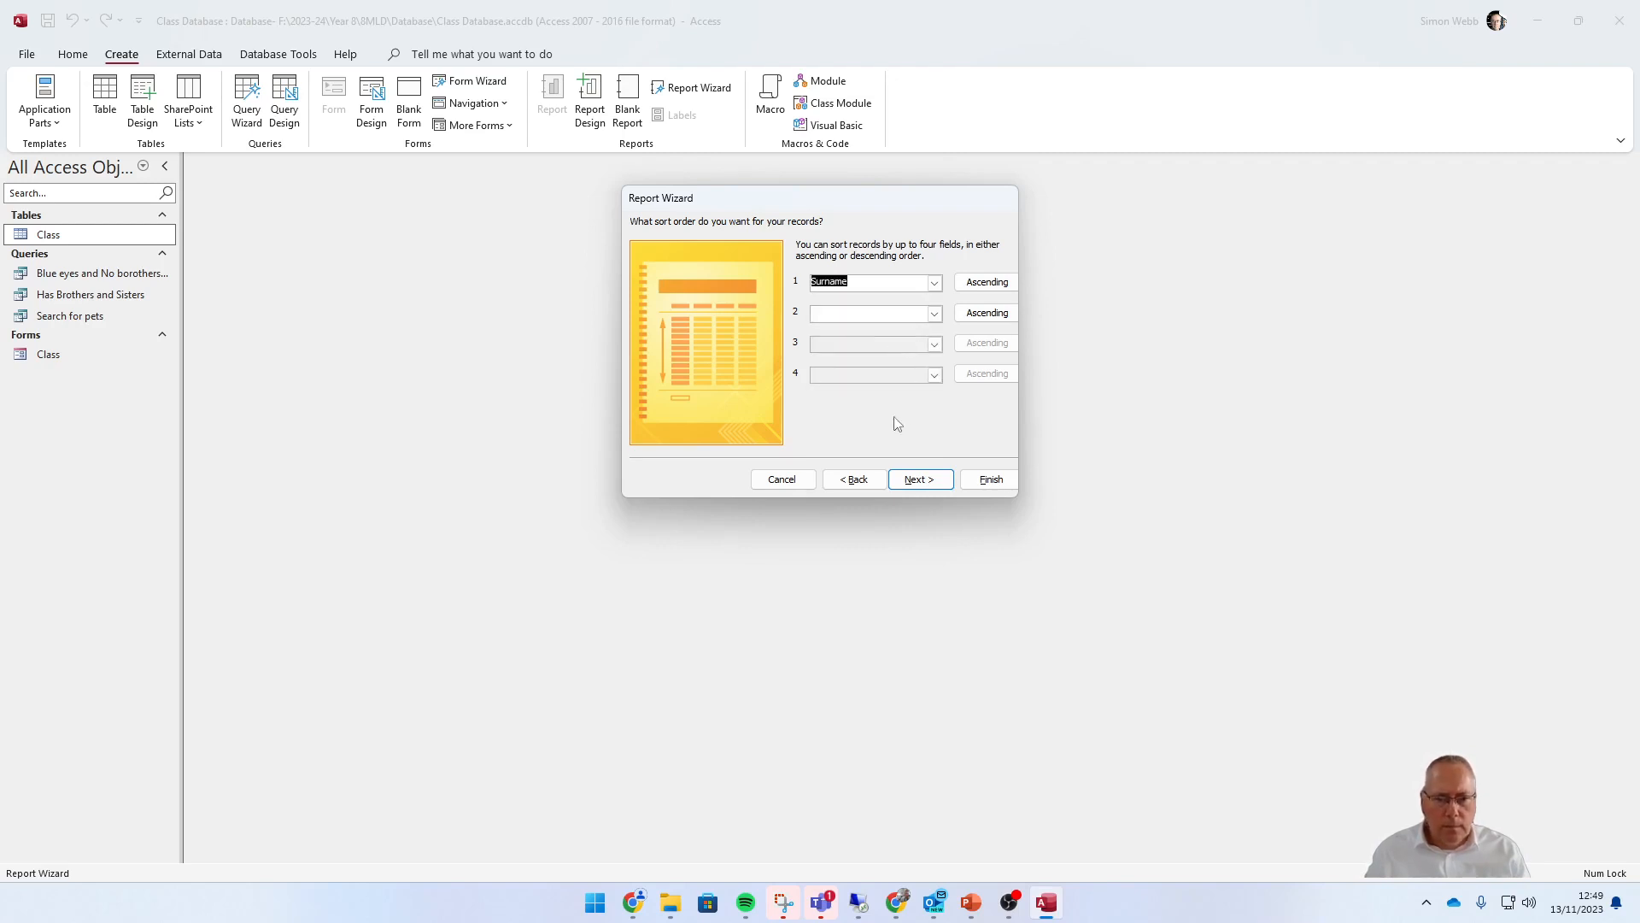
left_click(928, 480)
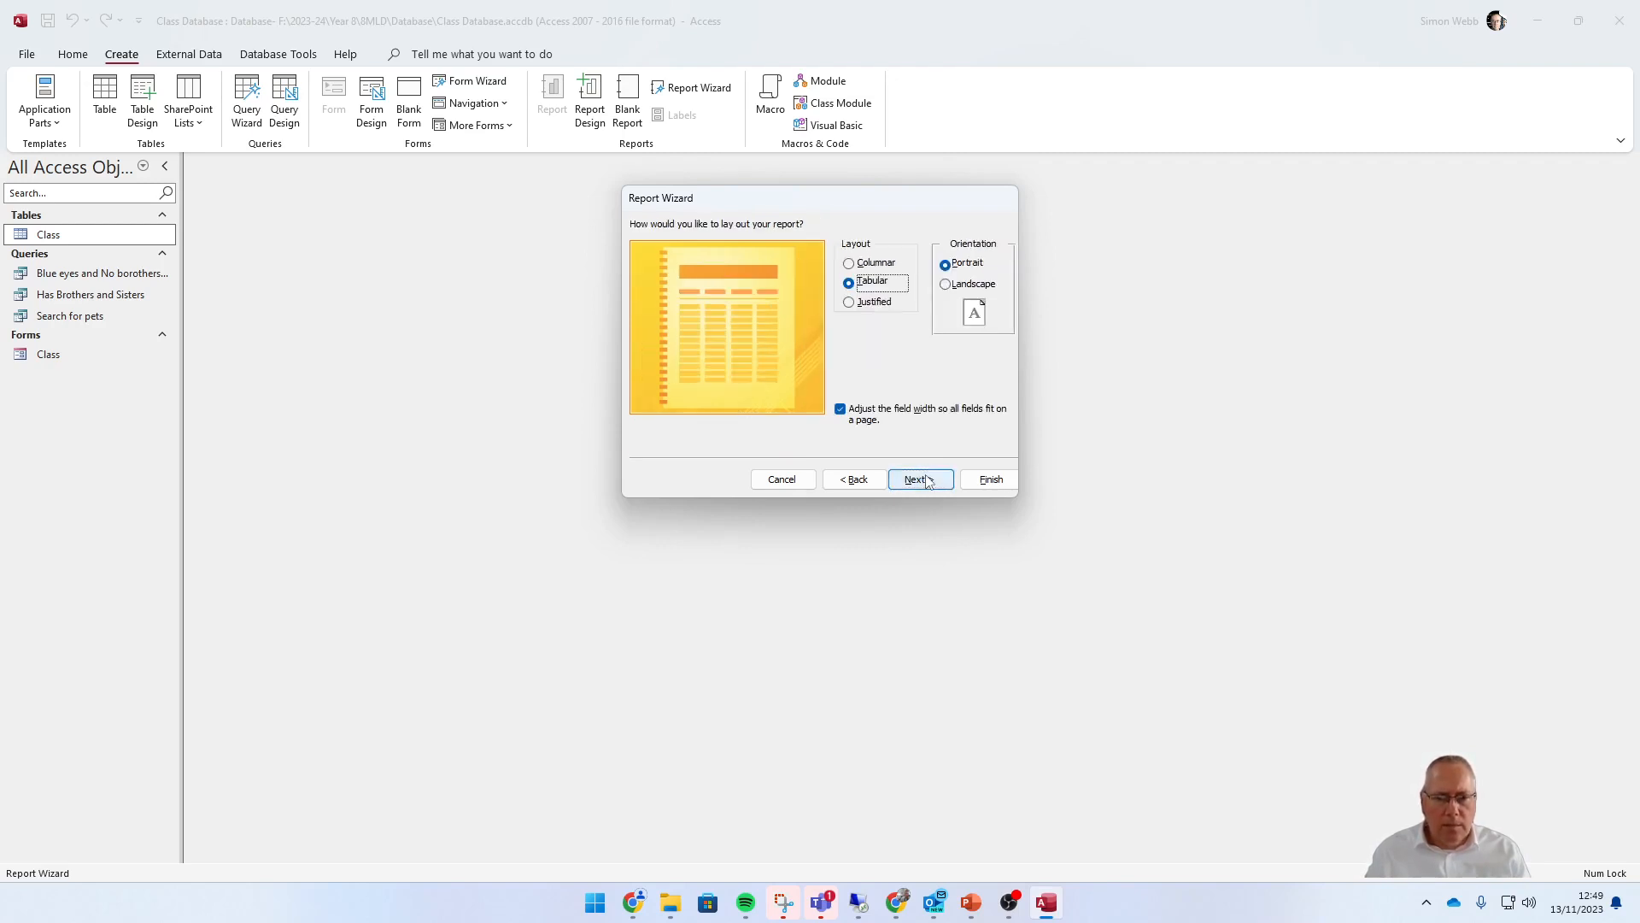
- Give the report a tabular layout in landscape orientation and finish it with the title Class, opening its preview
left_click(946, 285)
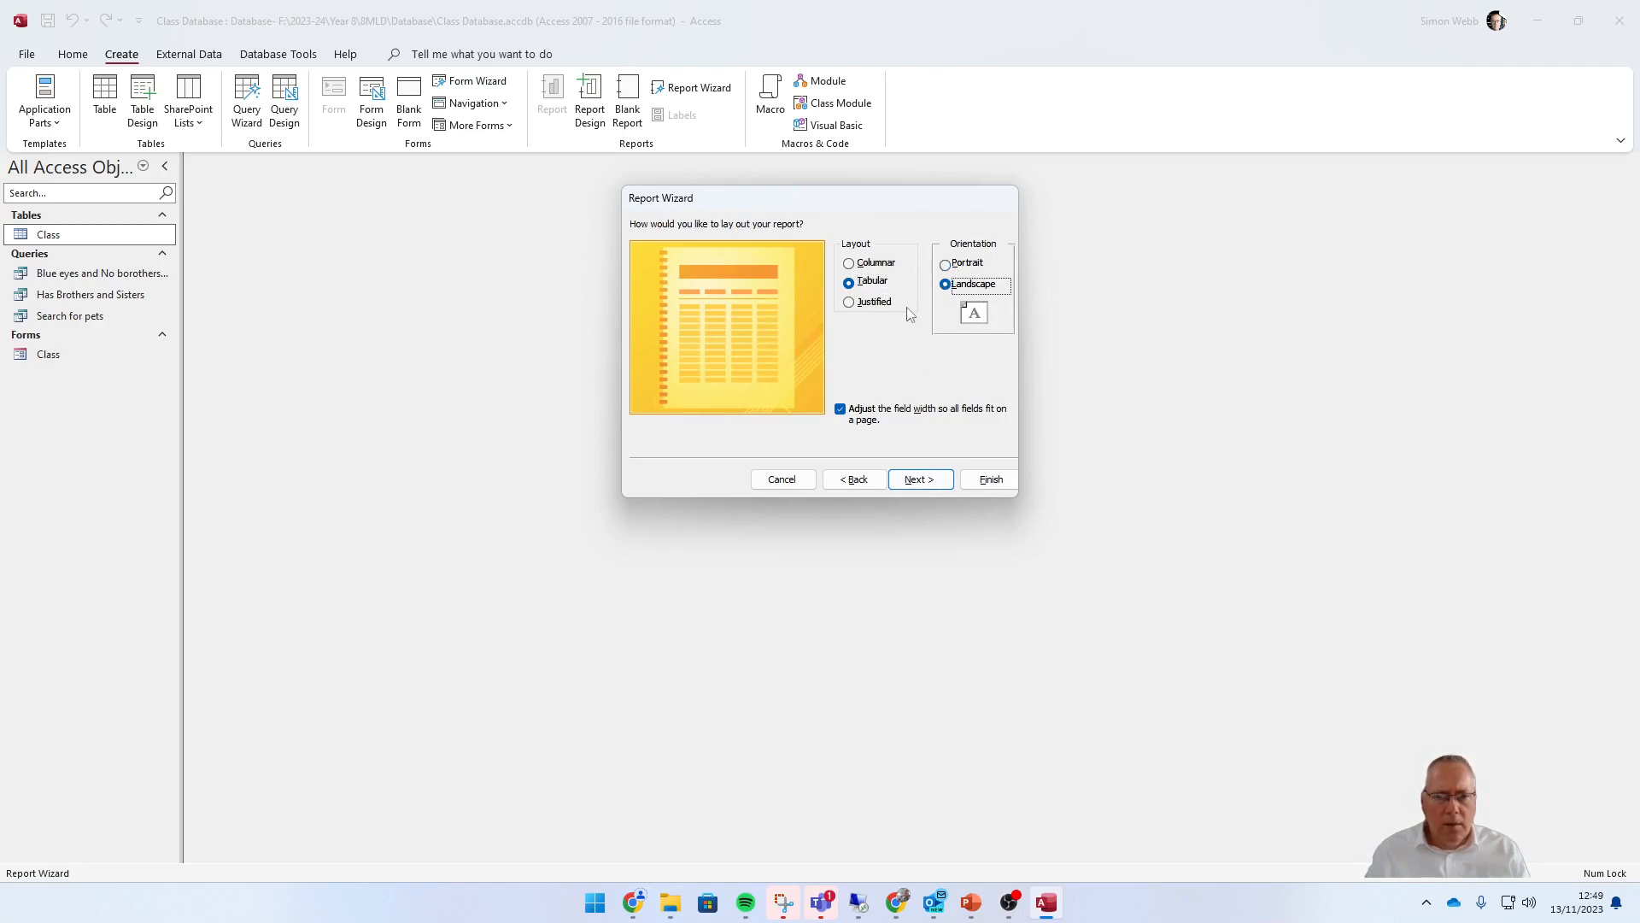
left_click(852, 265)
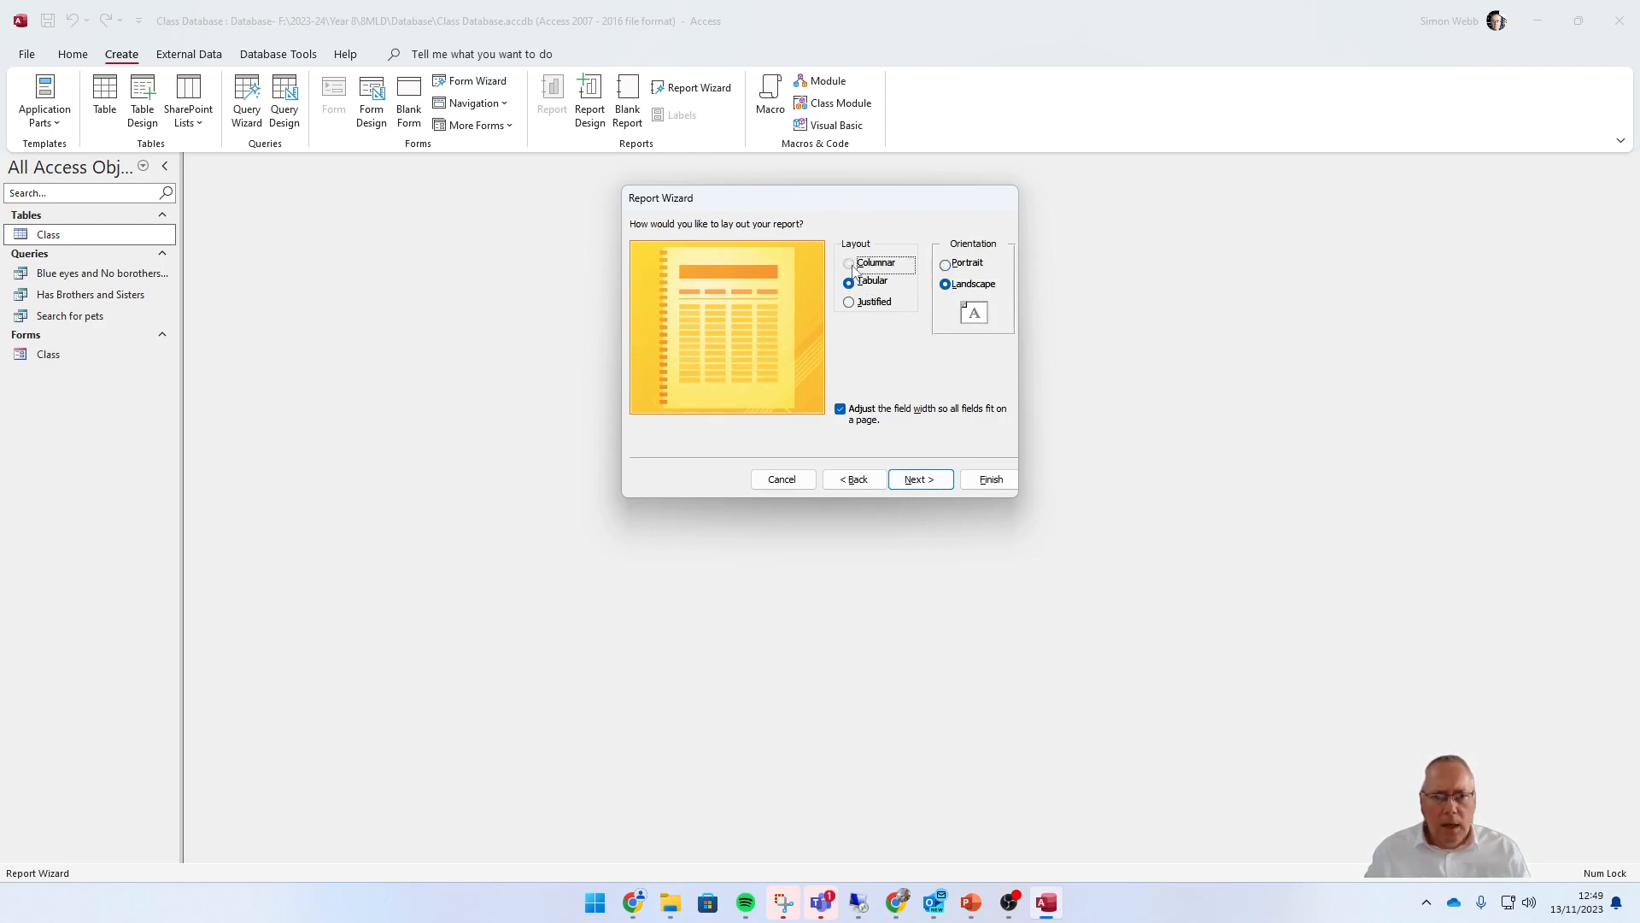
left_click(851, 286)
left_click(927, 480)
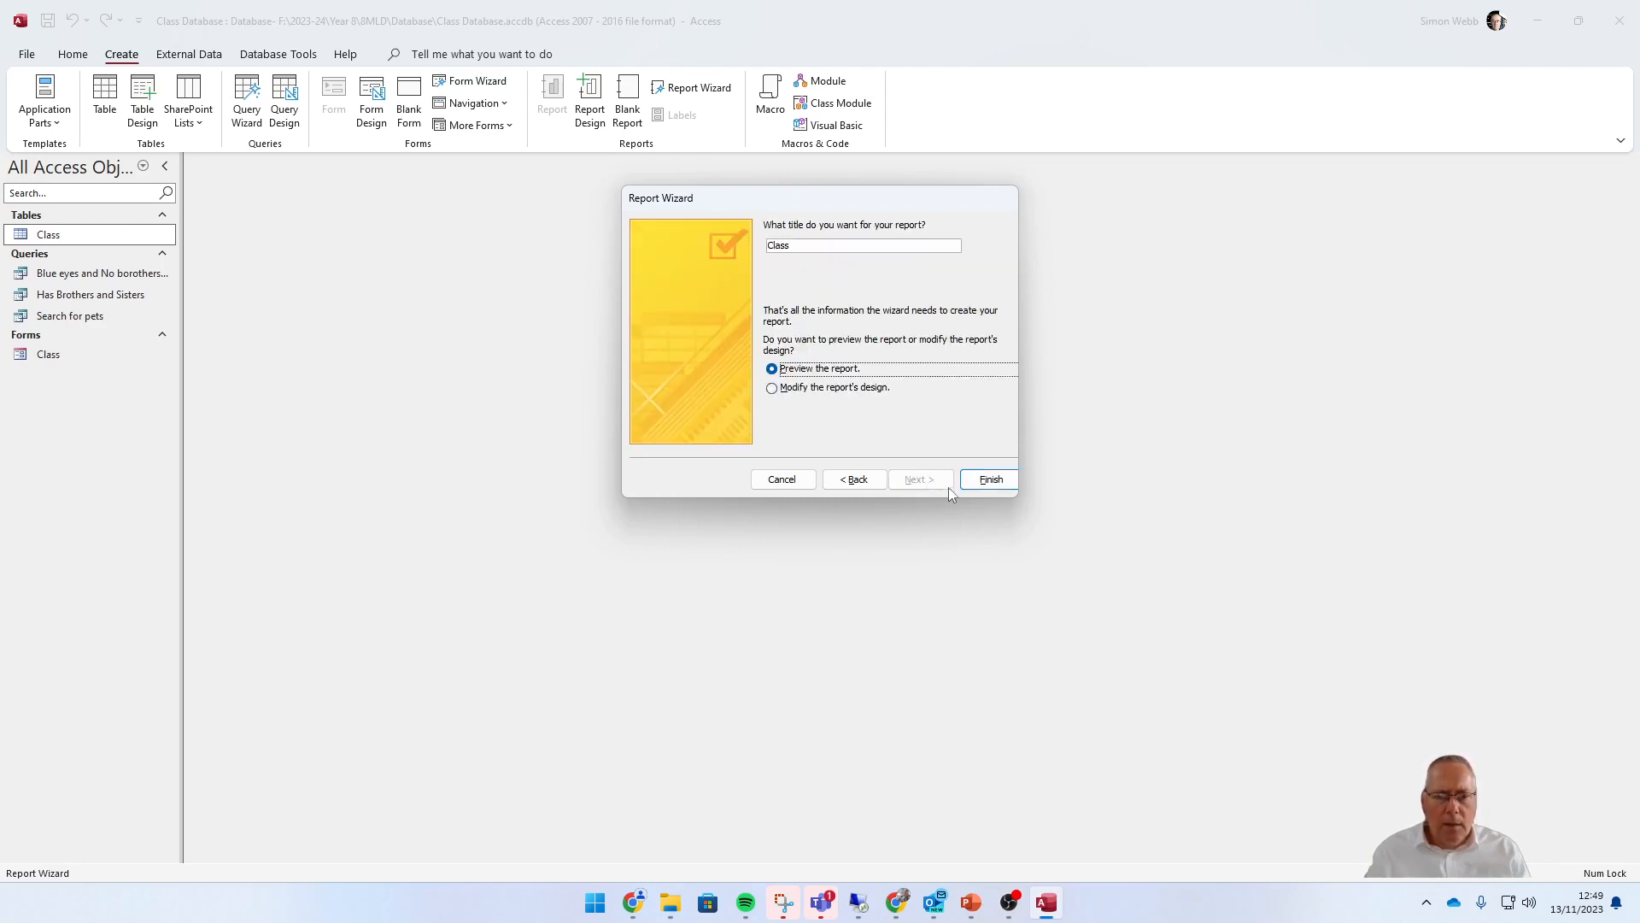
left_click(991, 480)
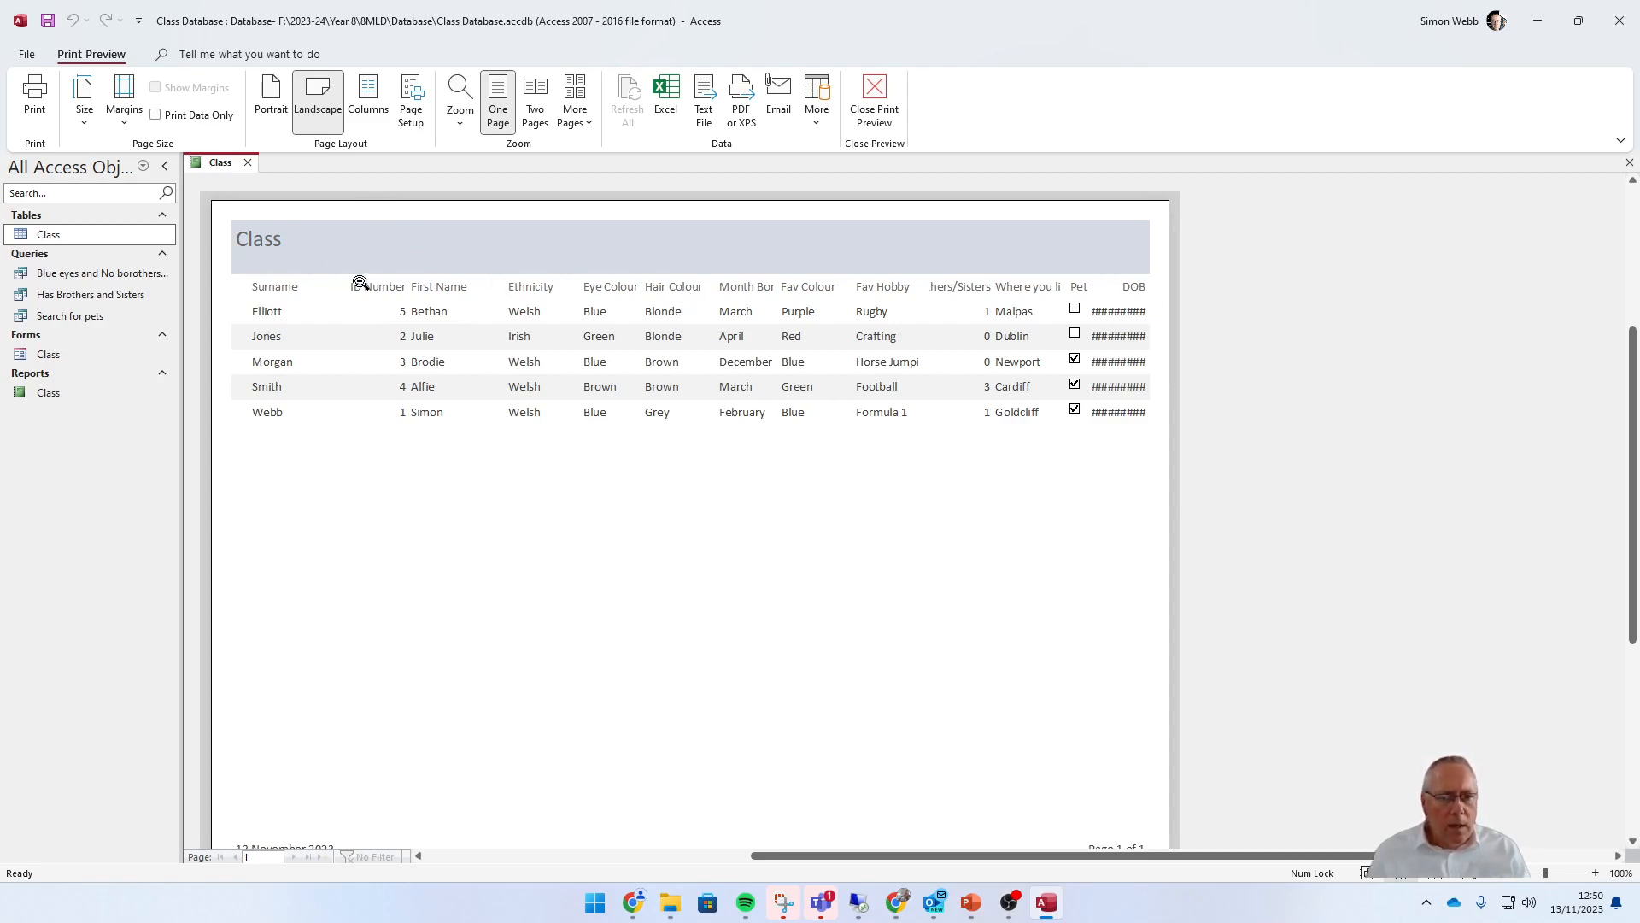
- Examine the Class report in Report View, Print Preview and Design View
right_click(224, 166)
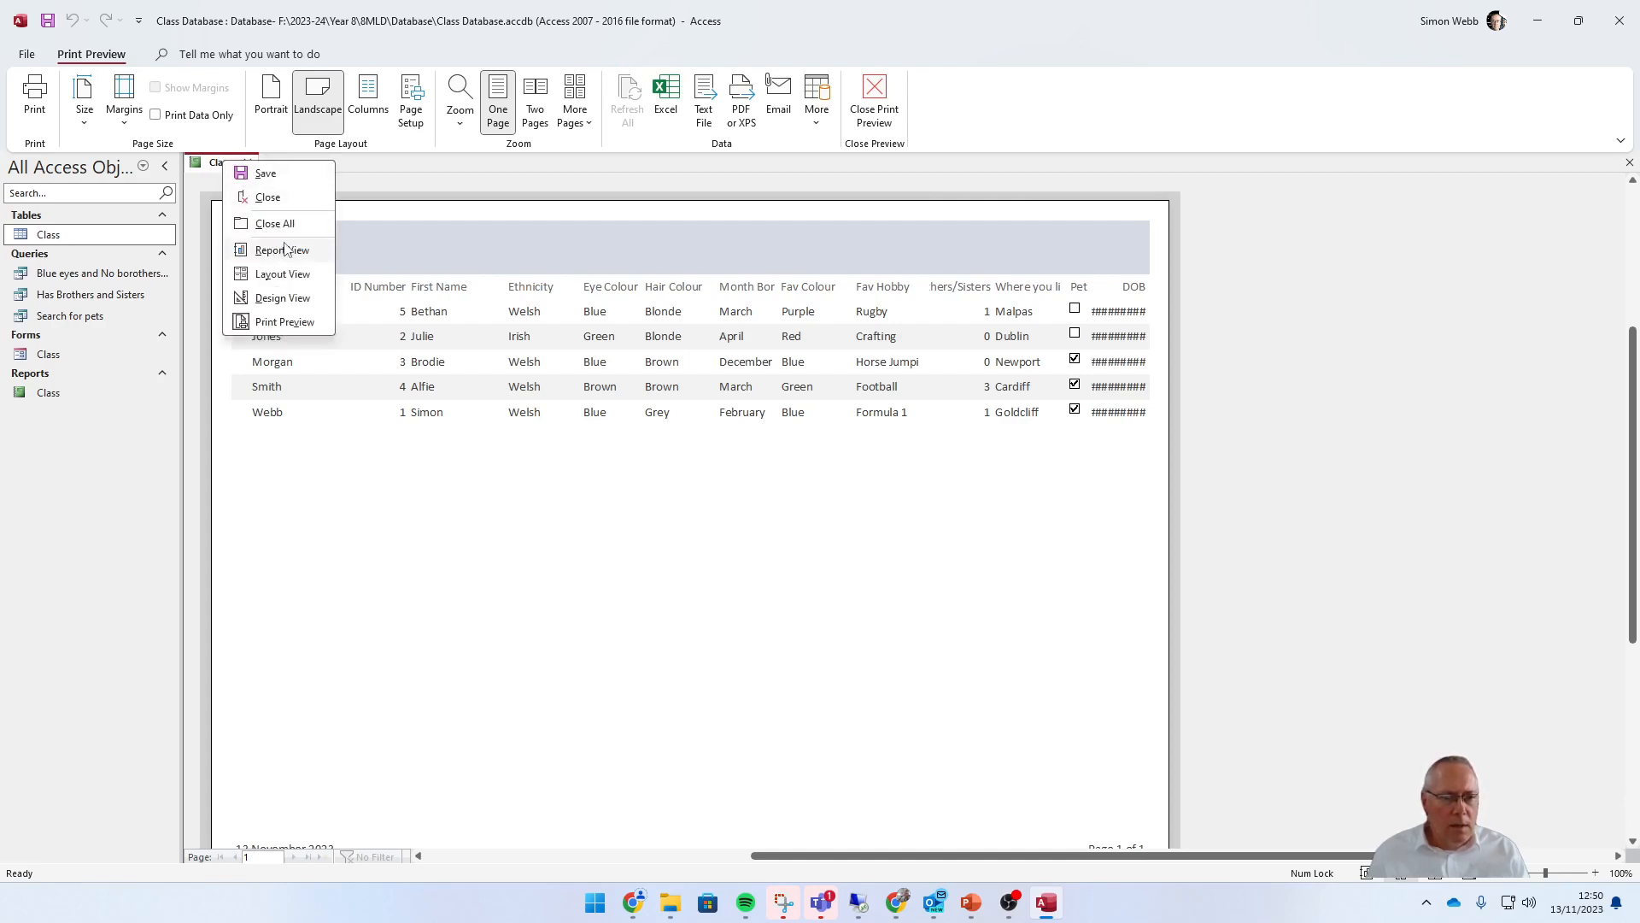
left_click(282, 250)
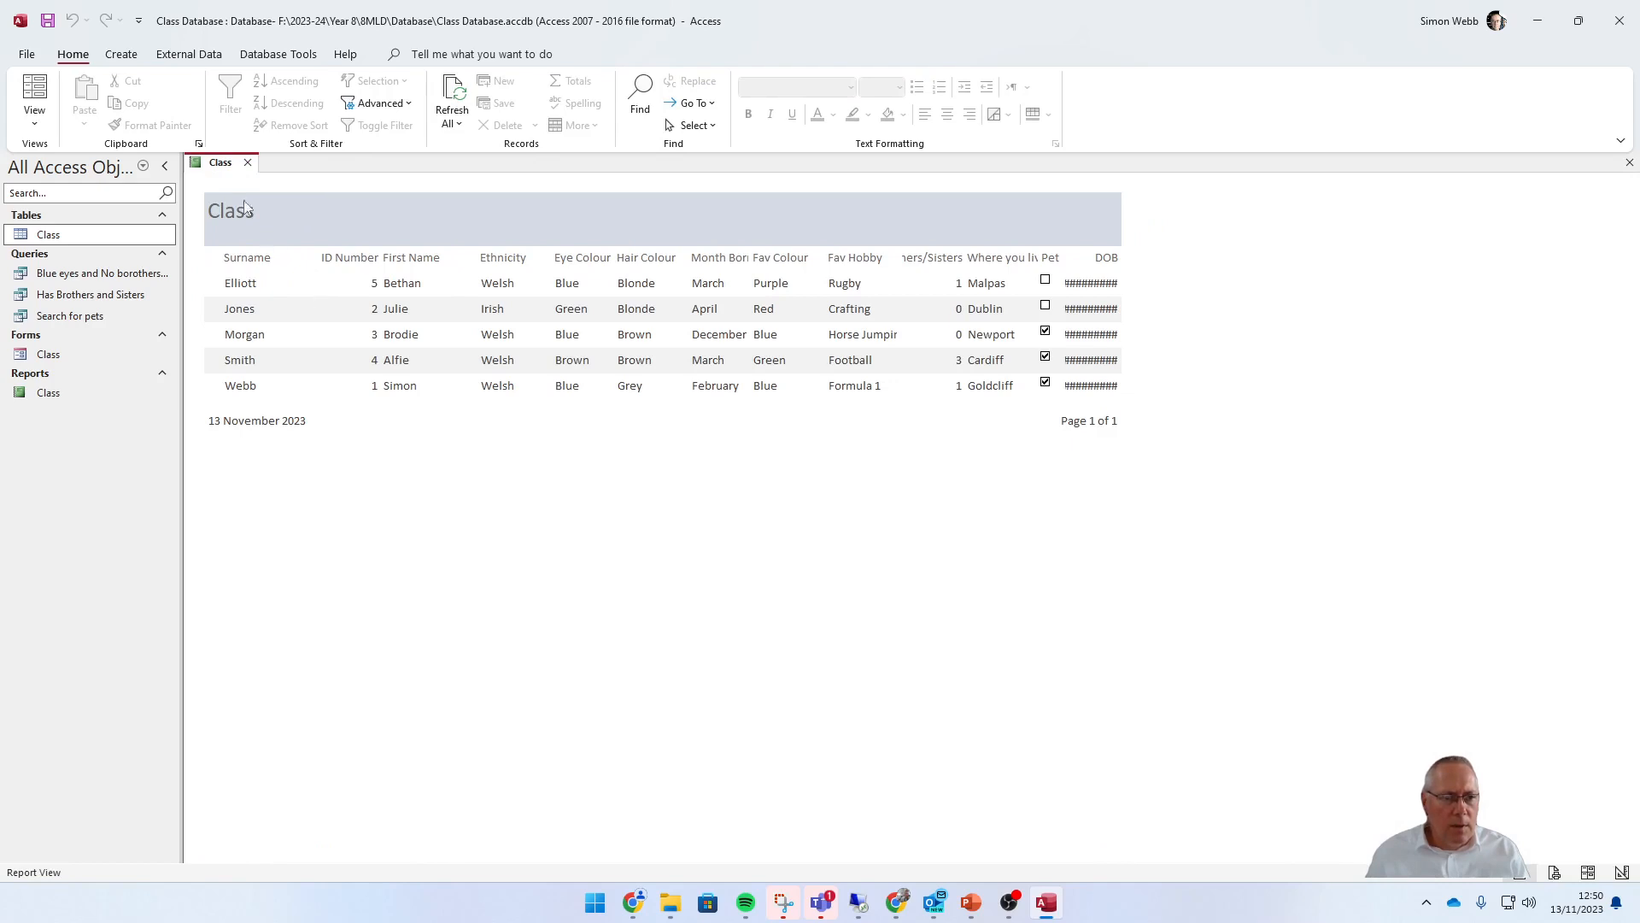
right_click(223, 167)
left_click(282, 324)
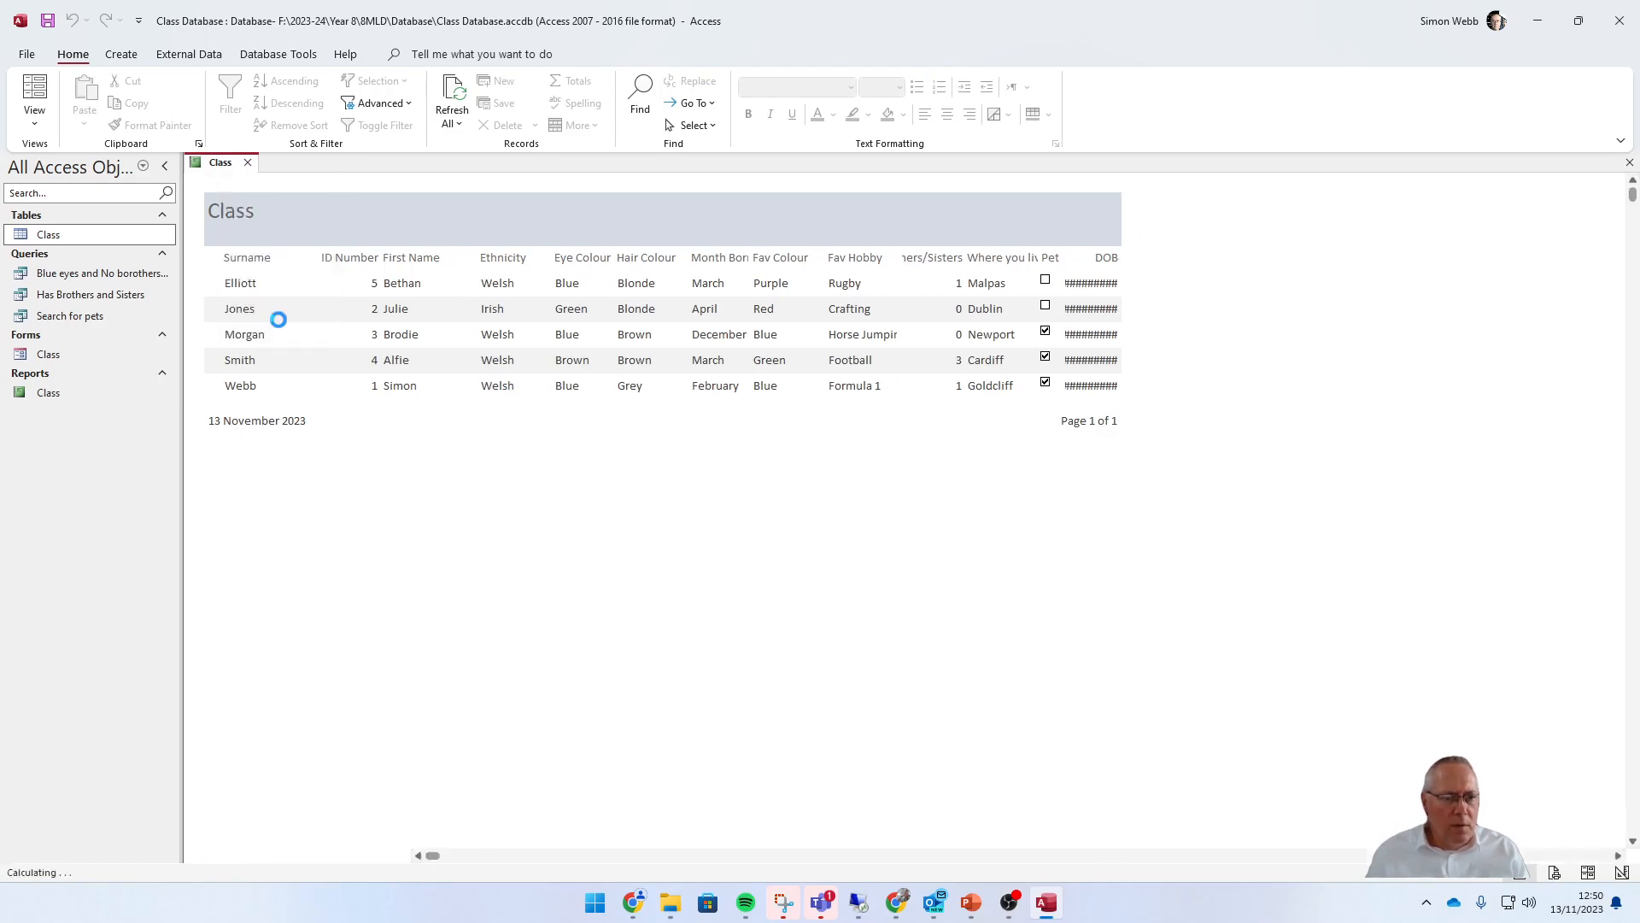
right_click(225, 165)
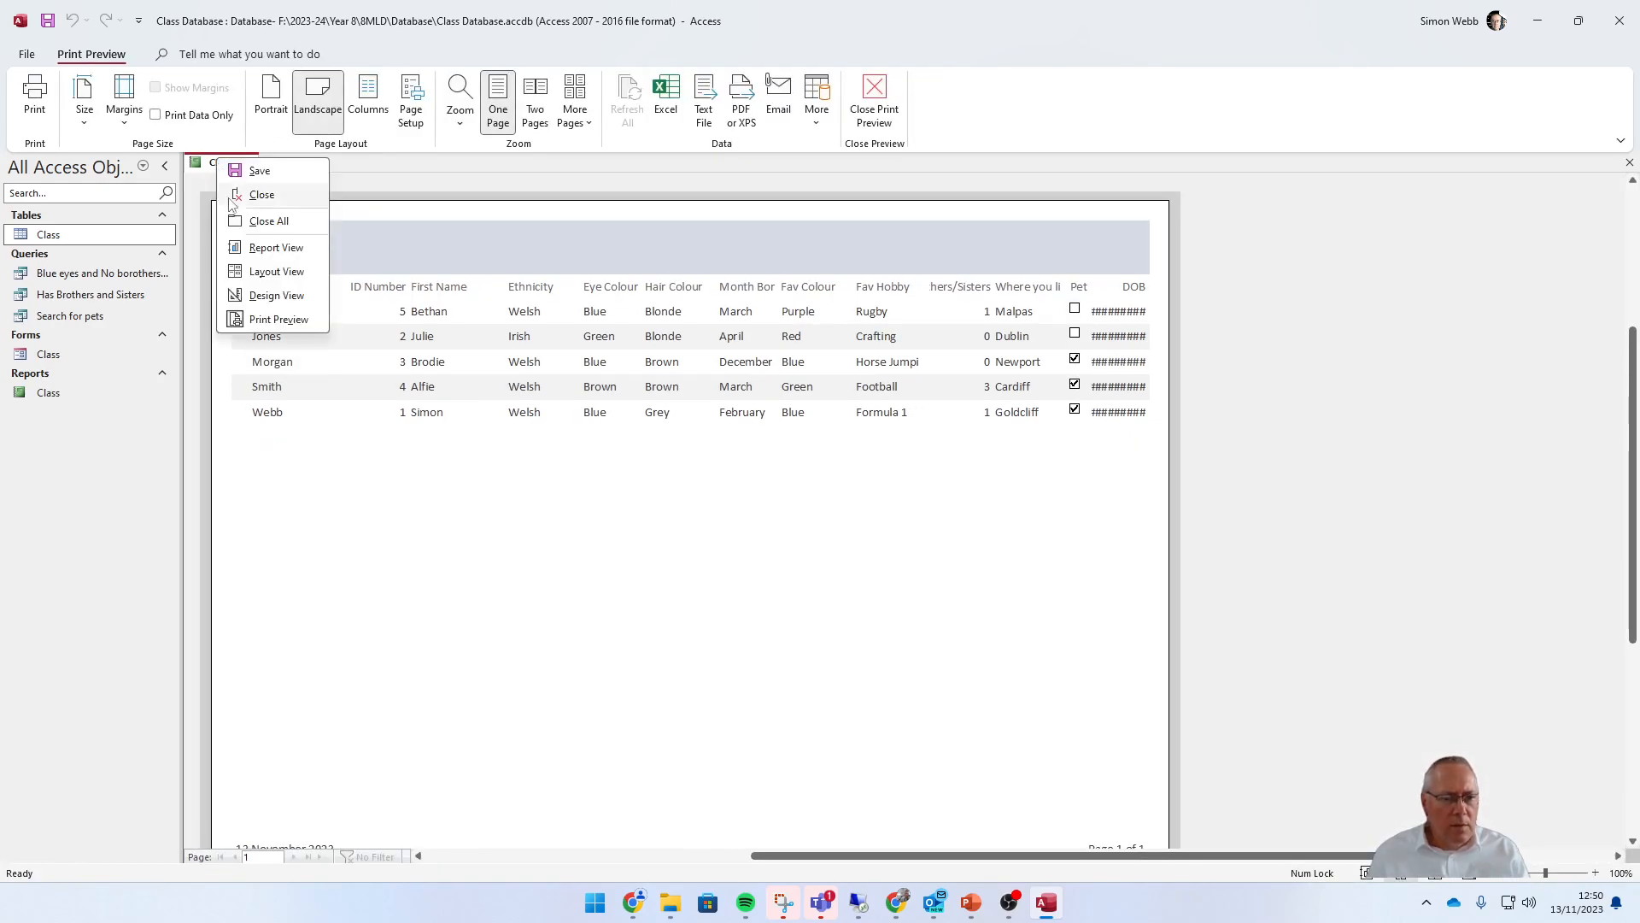
left_click(277, 294)
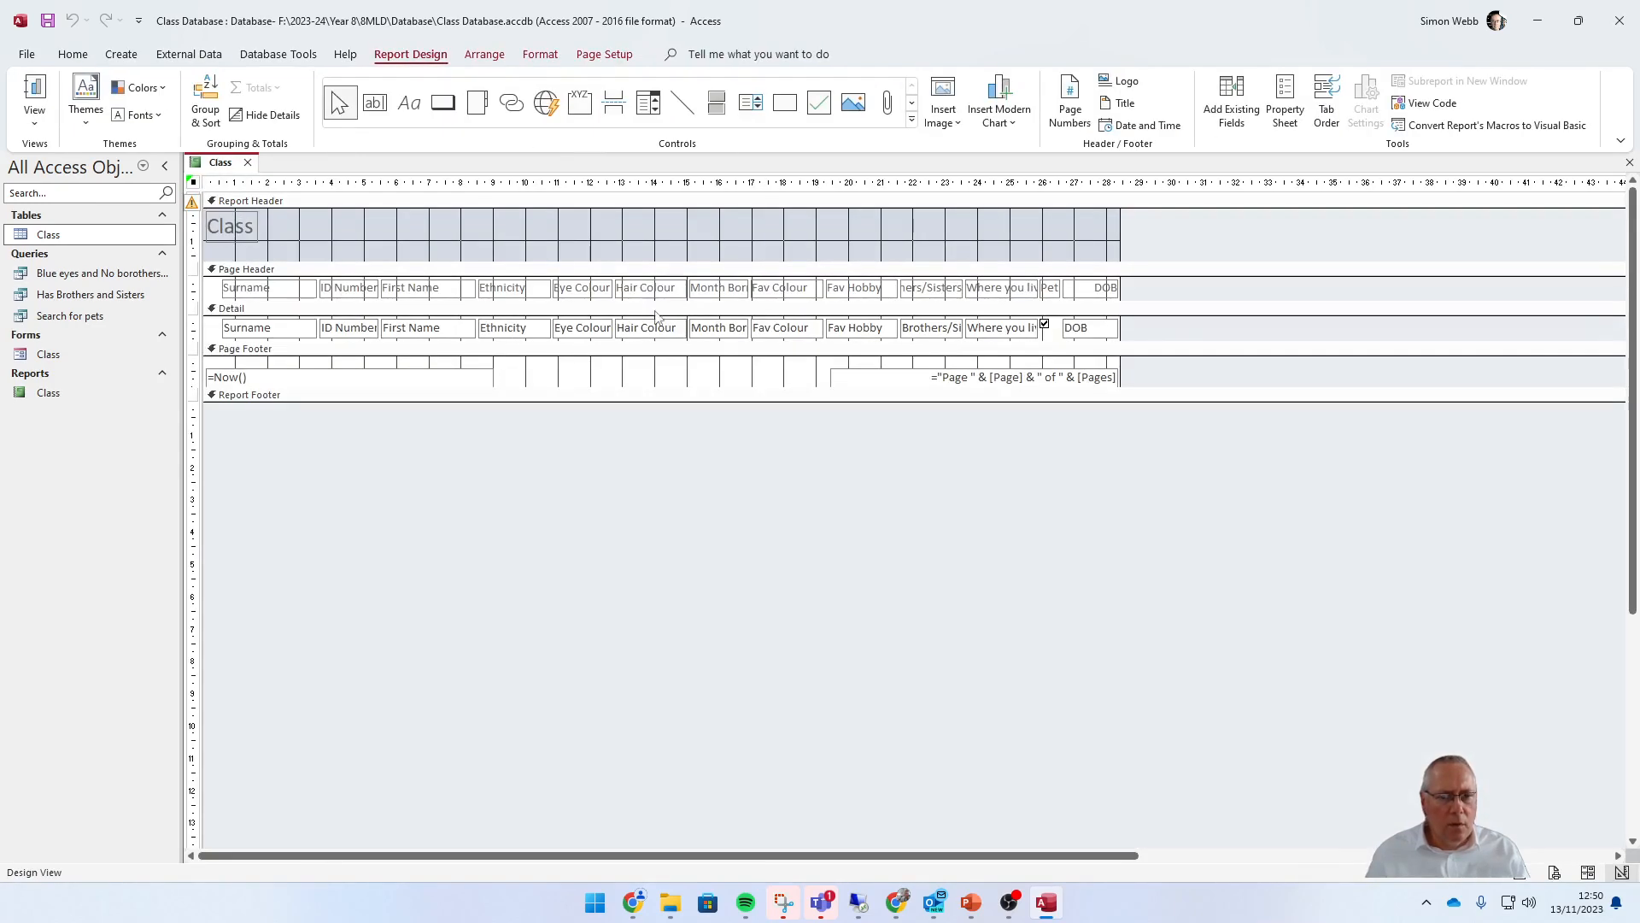
- Switch the Class report to Layout View and narrow the Surname column's value boxes to fit the names
right_click(216, 158)
left_click(285, 267)
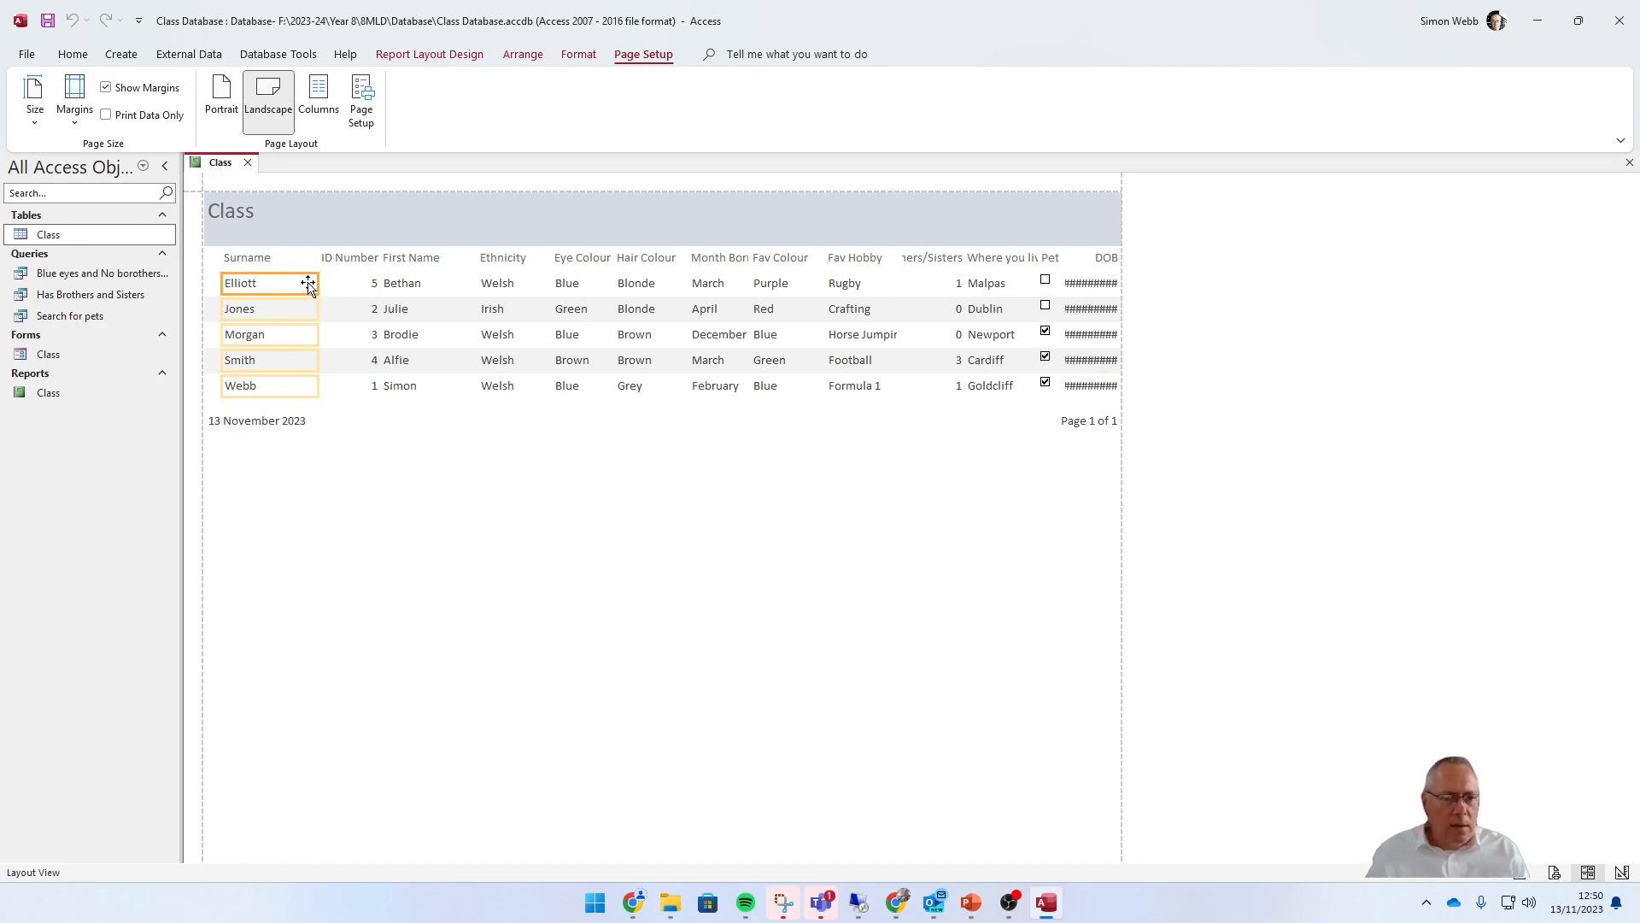
left_click_drag(316, 282, 280, 283)
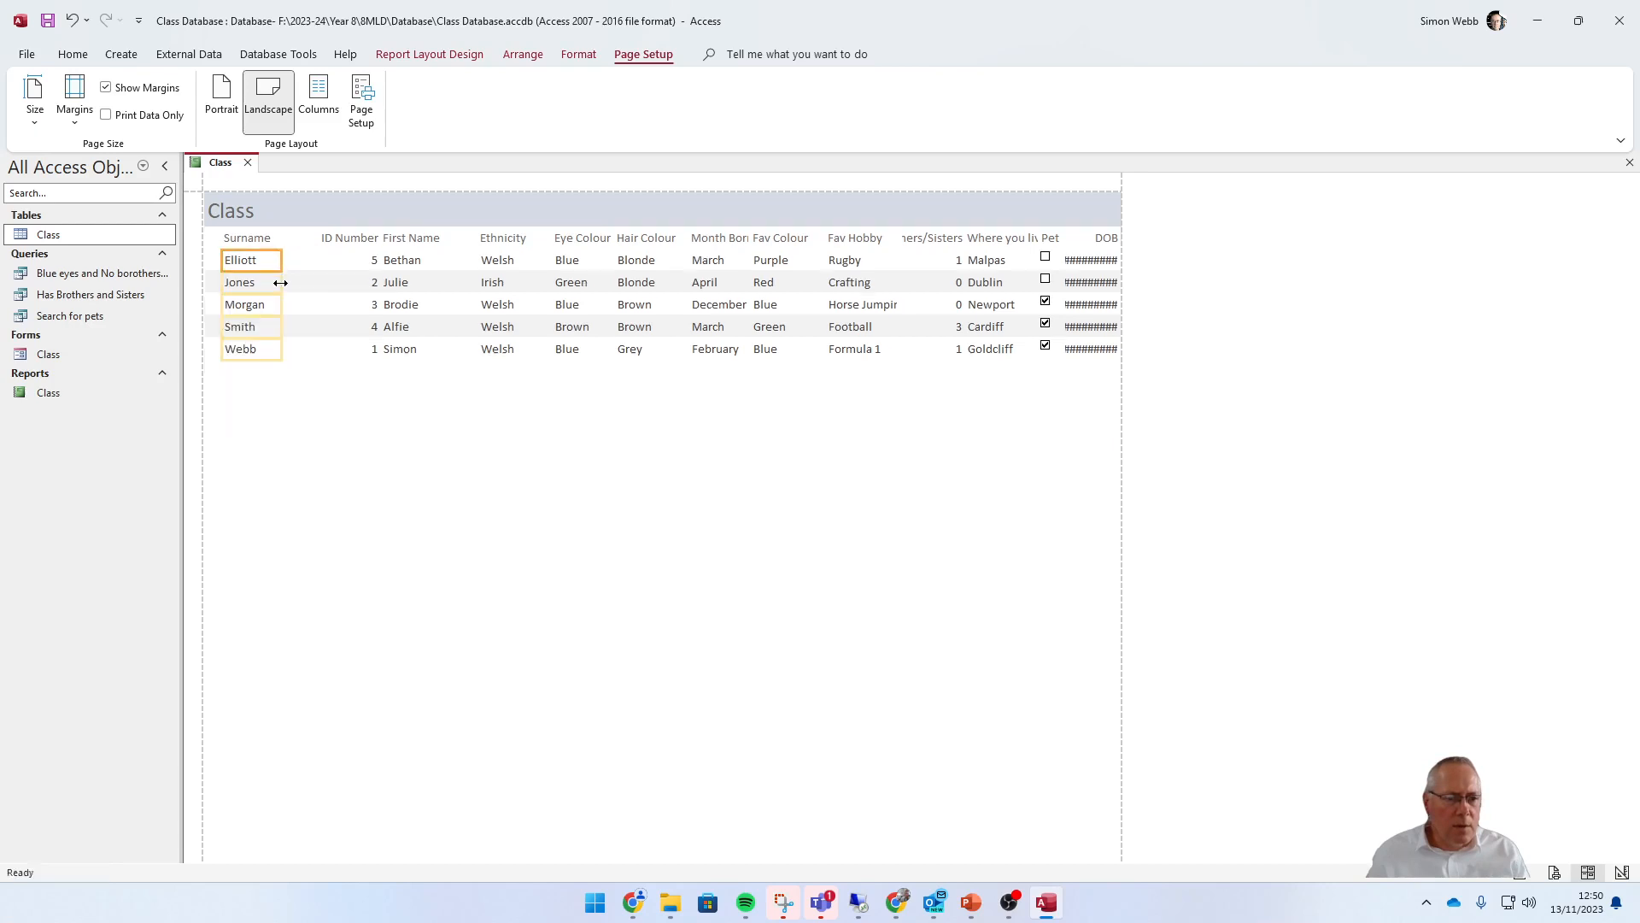
- Narrow the ID Number heading so it wraps onto two lines, and narrow the ID Number value boxes beneath it
left_click(336, 246)
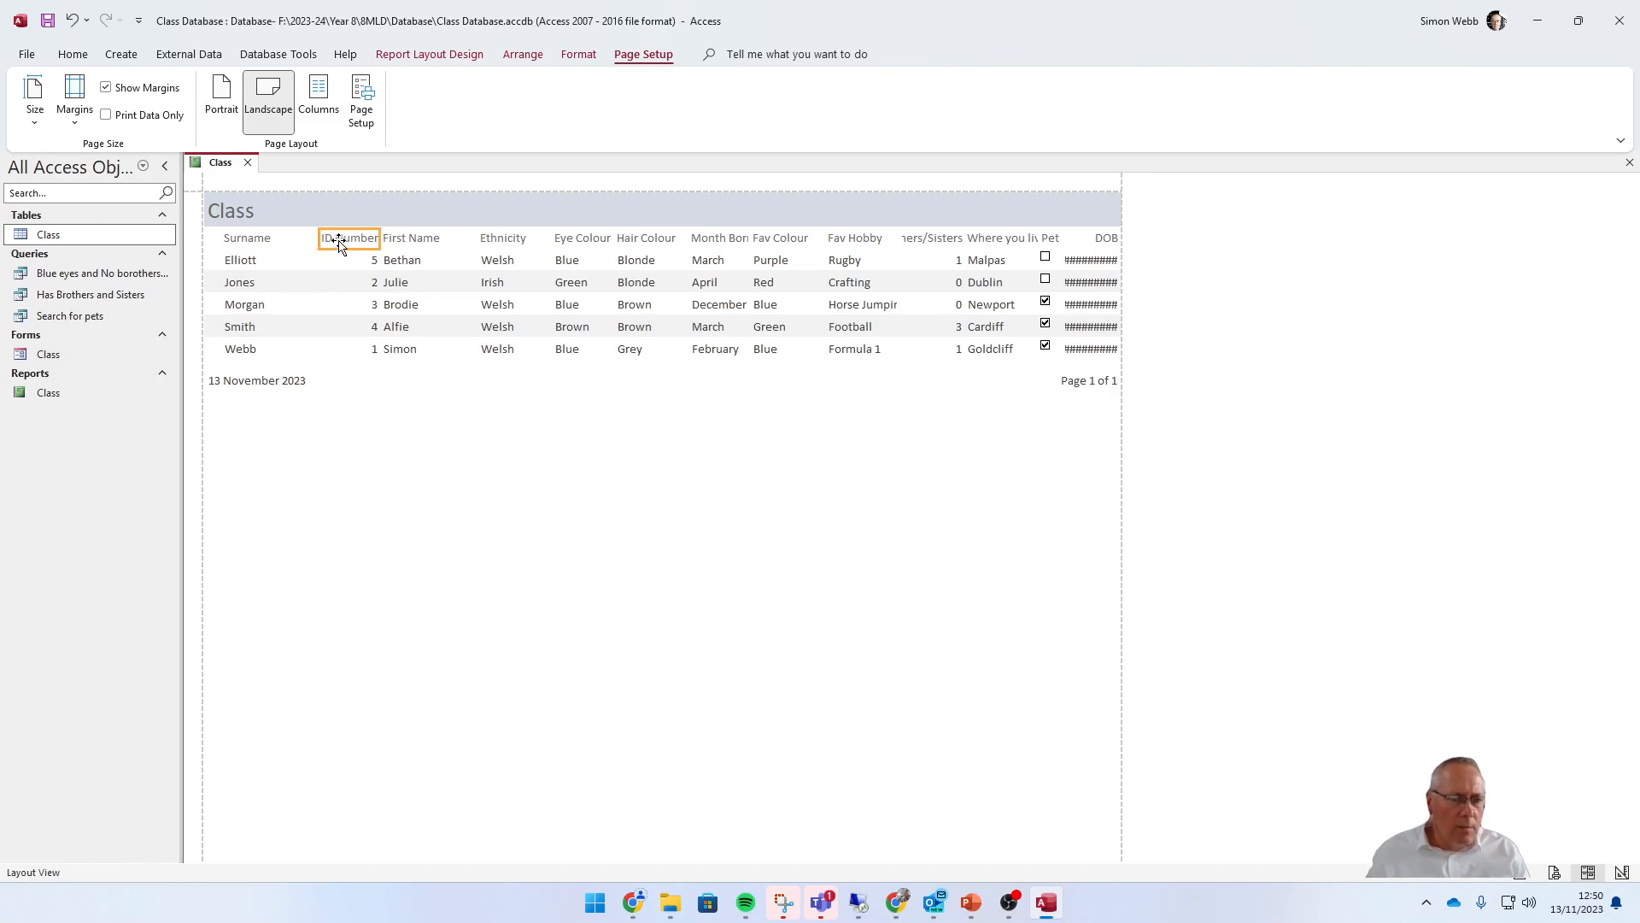
mouse_move(381, 237)
left_mouse_down()
mouse_move(343, 266)
mouse_move(366, 245)
left_mouse_up()
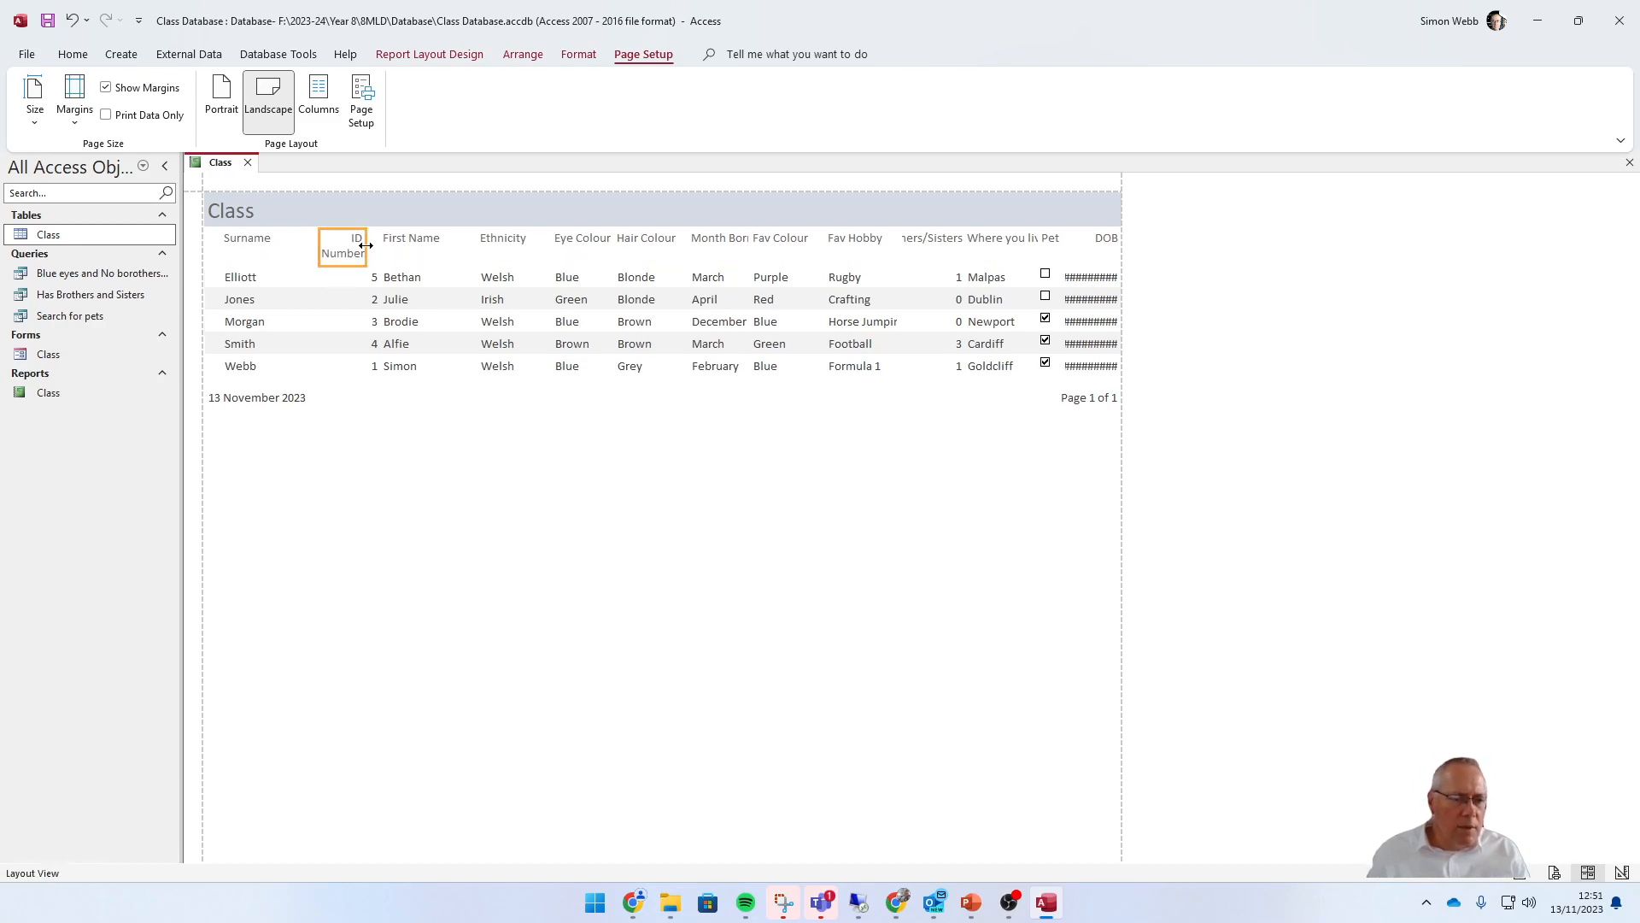
left_click(354, 245)
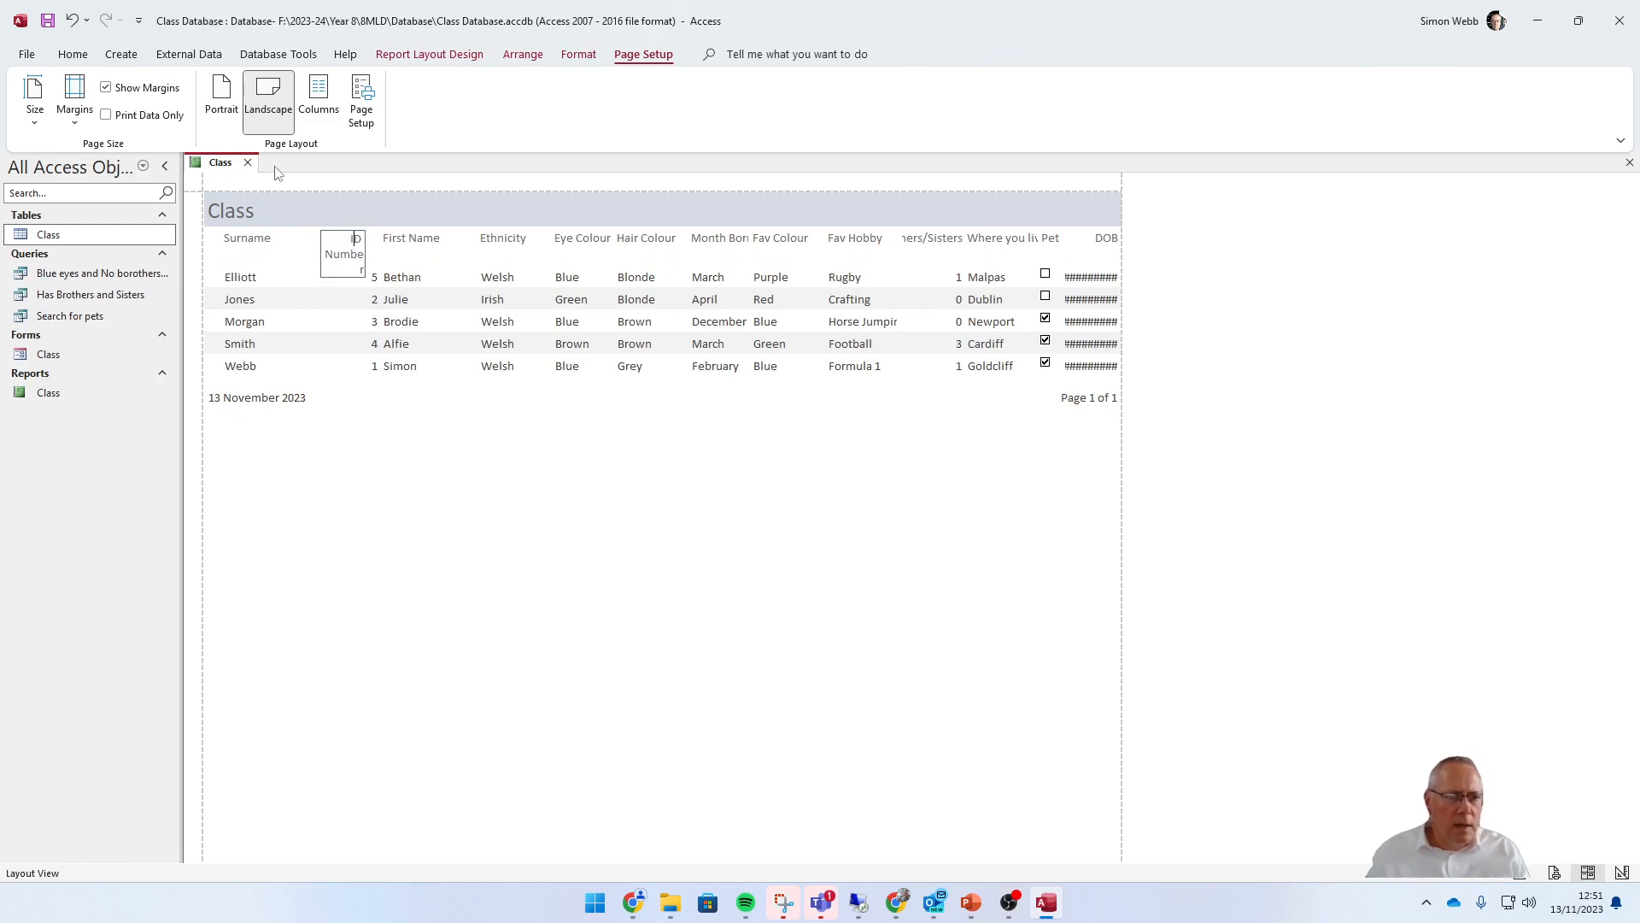
key("Tab")
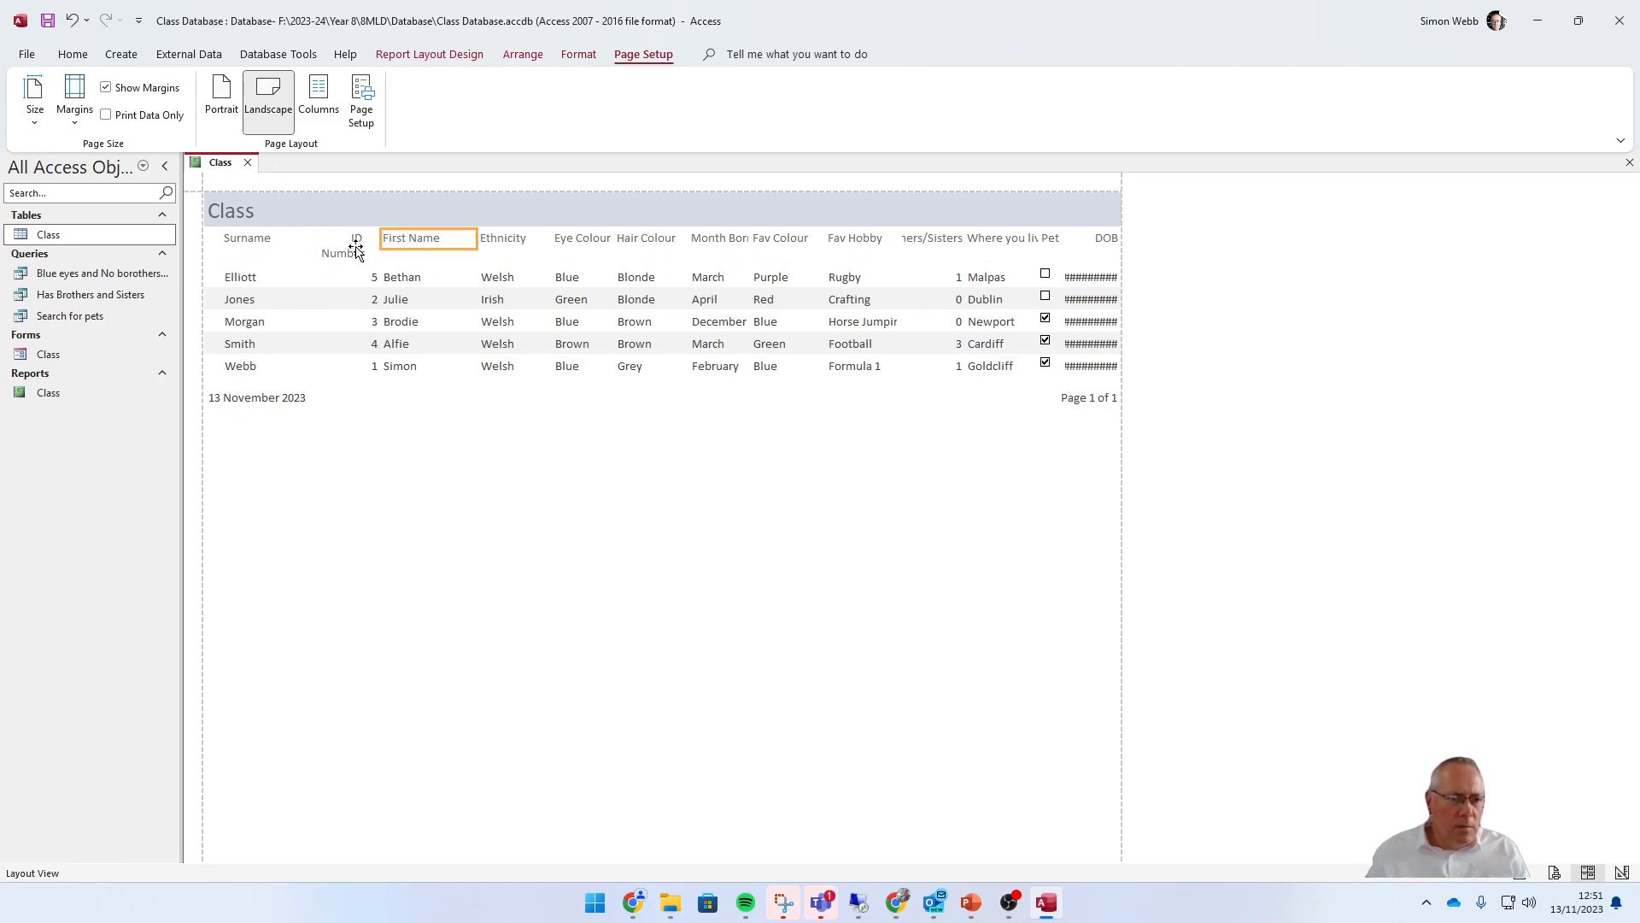
left_click(376, 278)
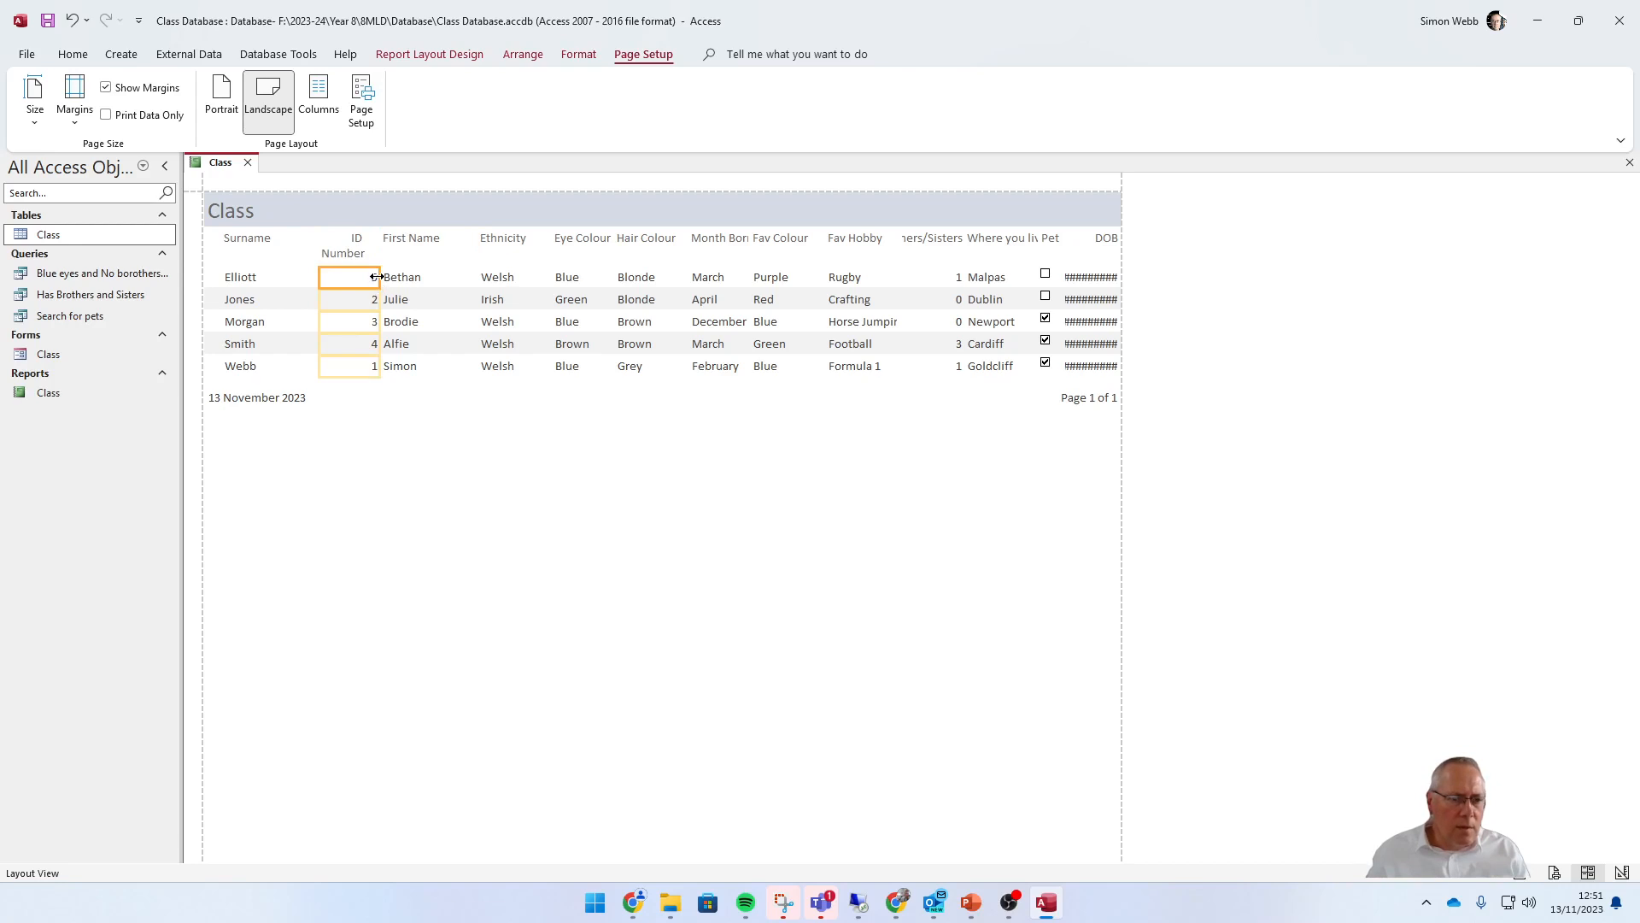
left_click_drag(376, 277, 352, 277)
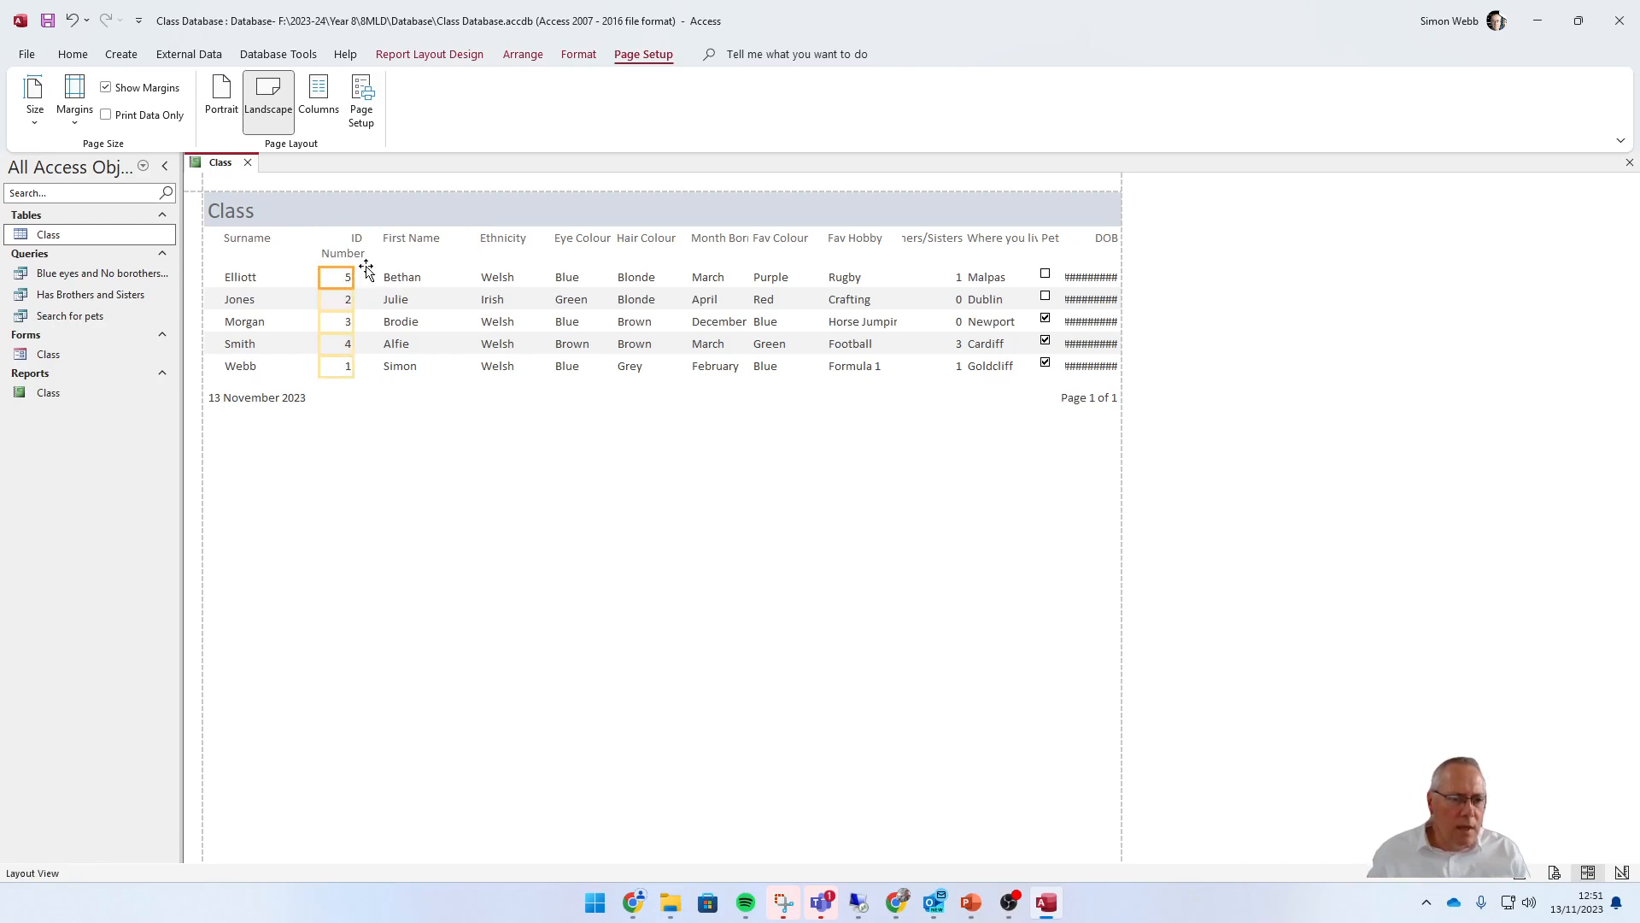
left_click(380, 427)
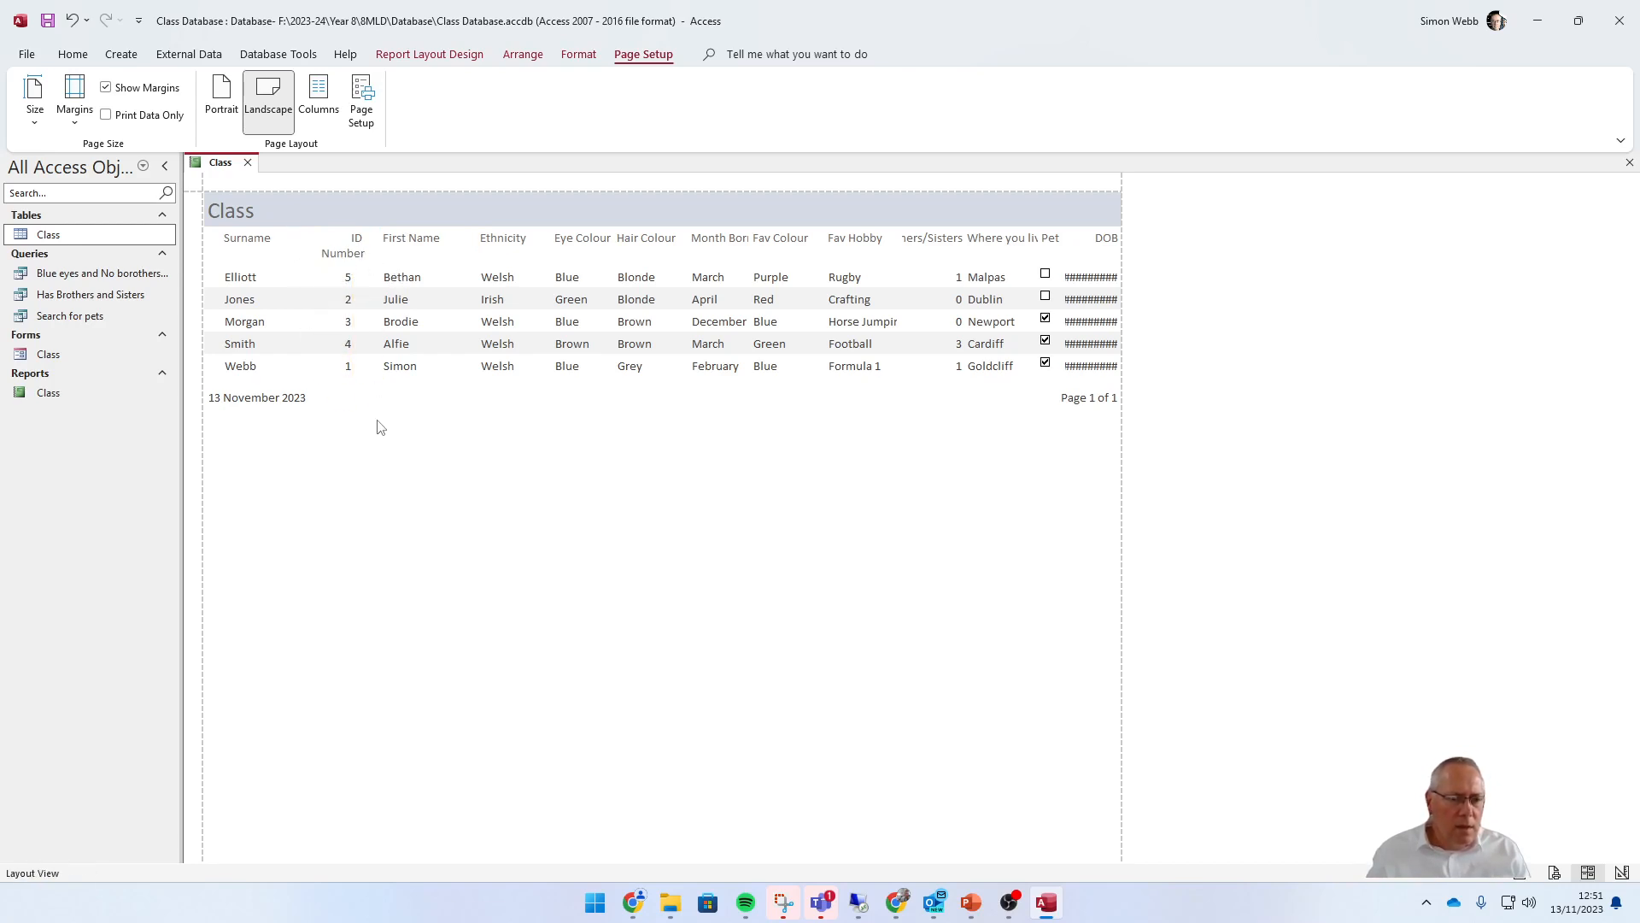
- Centre the text of the ID Number column heading
left_click(355, 248)
left_click(574, 57)
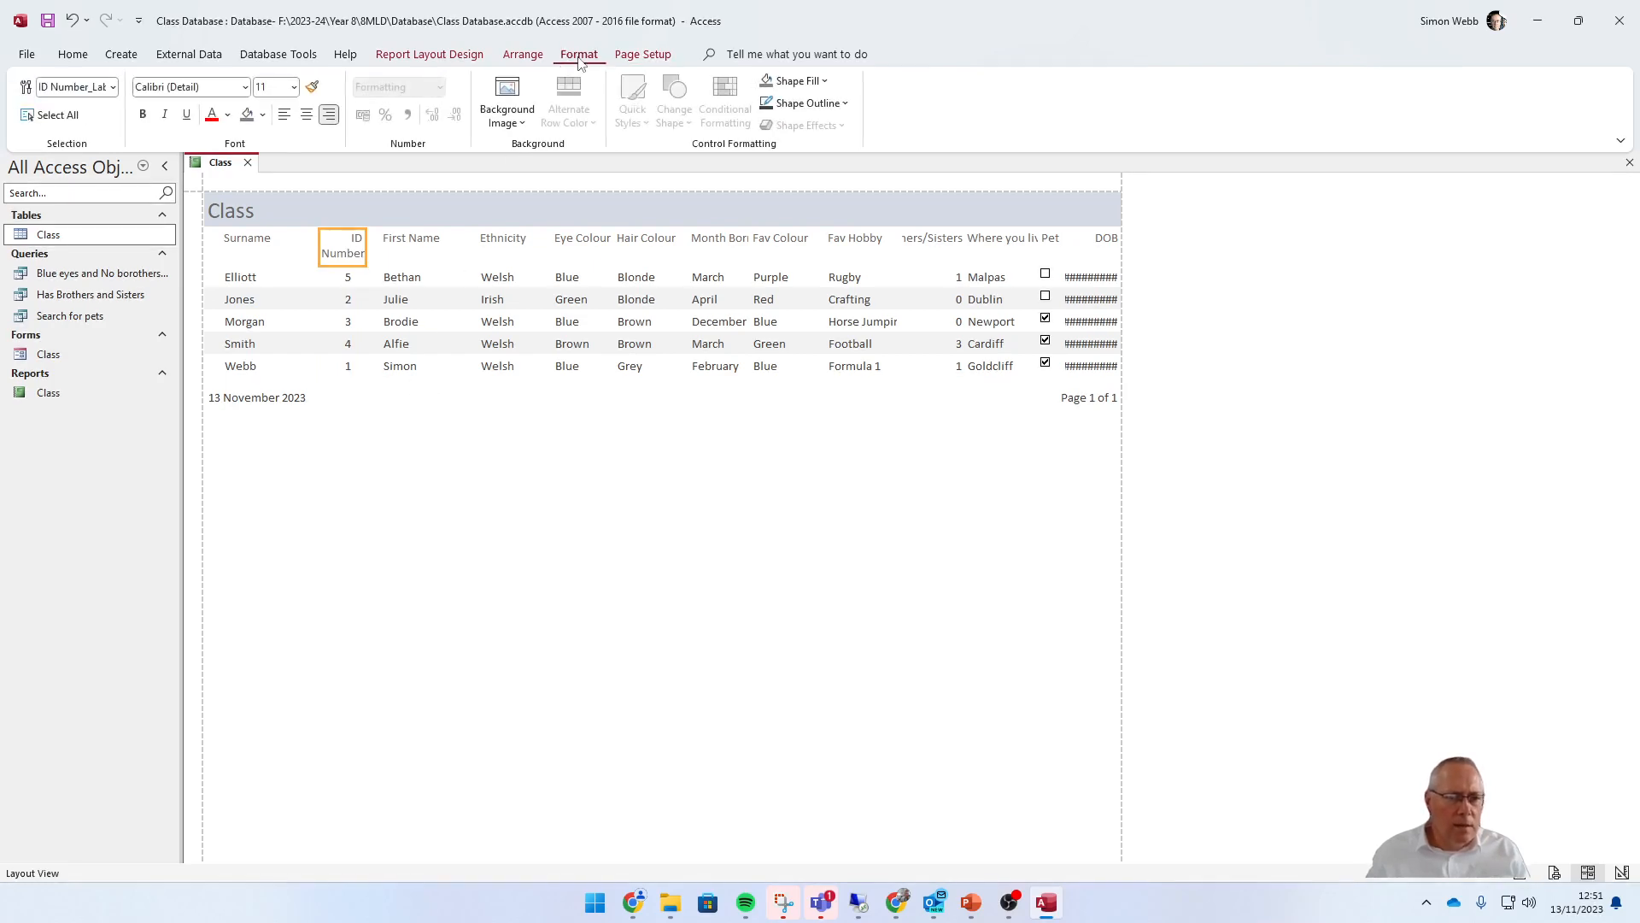
left_click(307, 121)
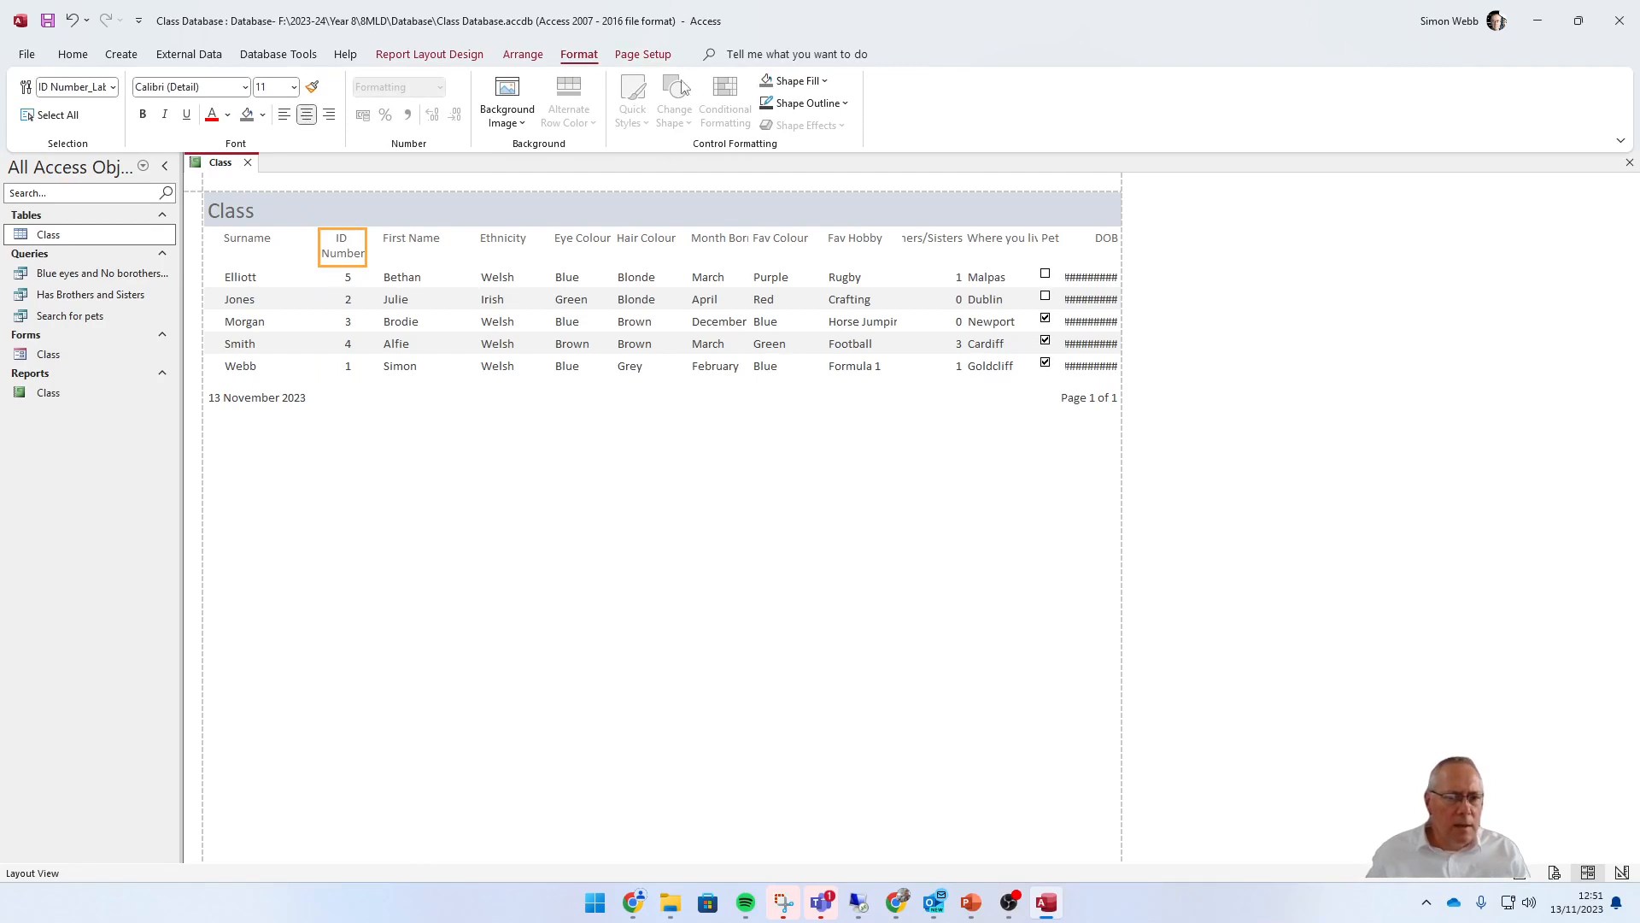
left_click(532, 54)
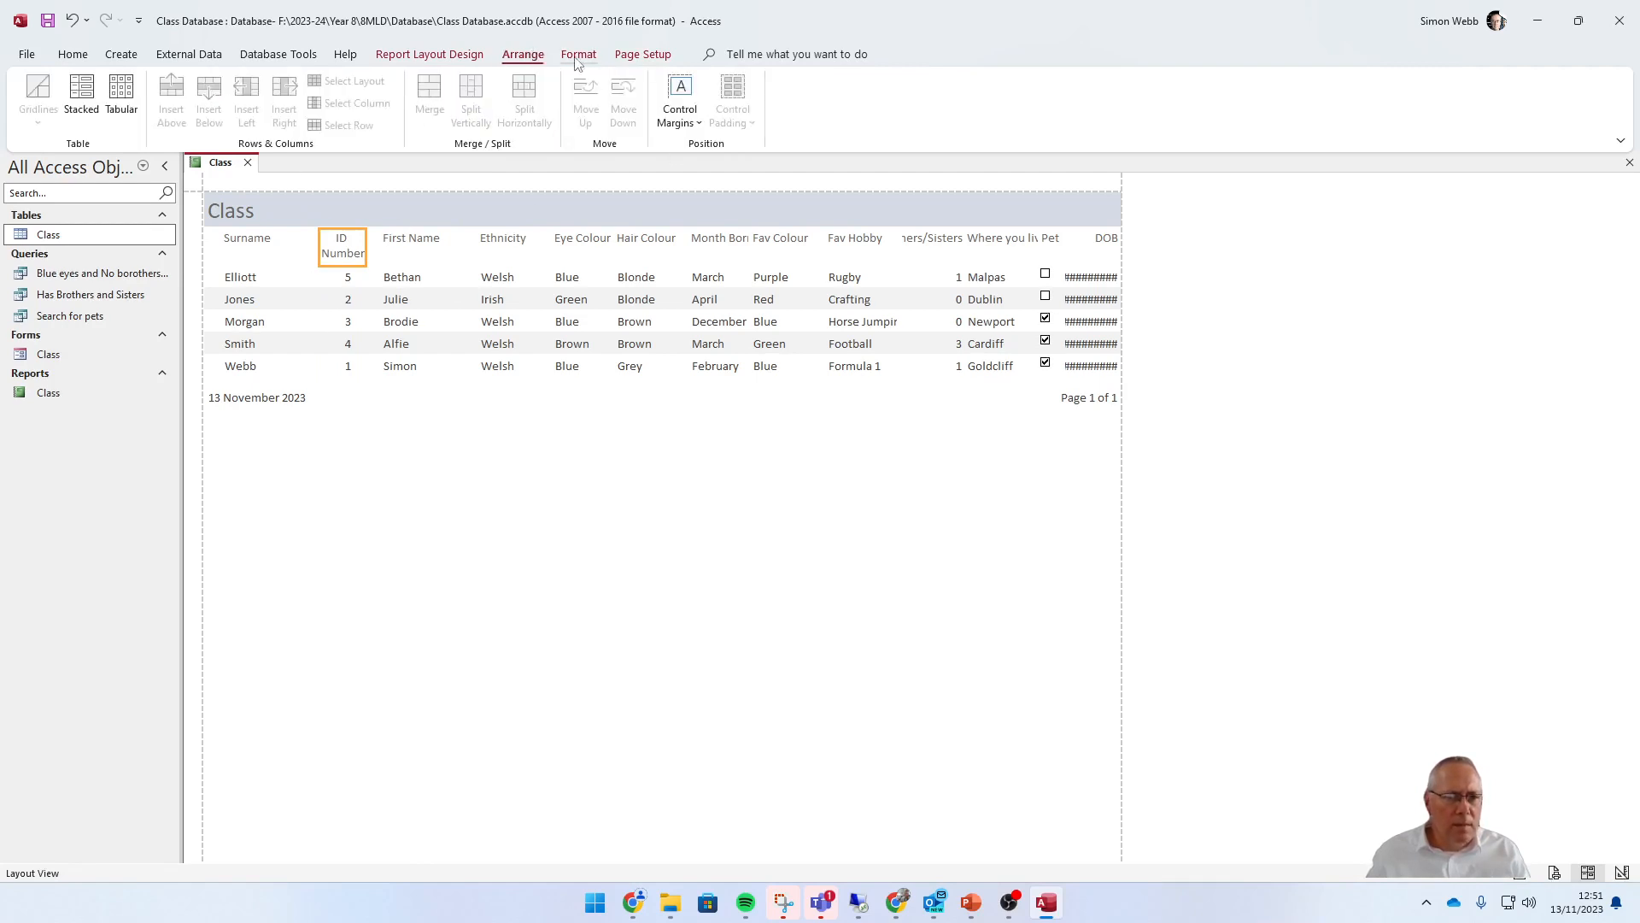
left_click(643, 54)
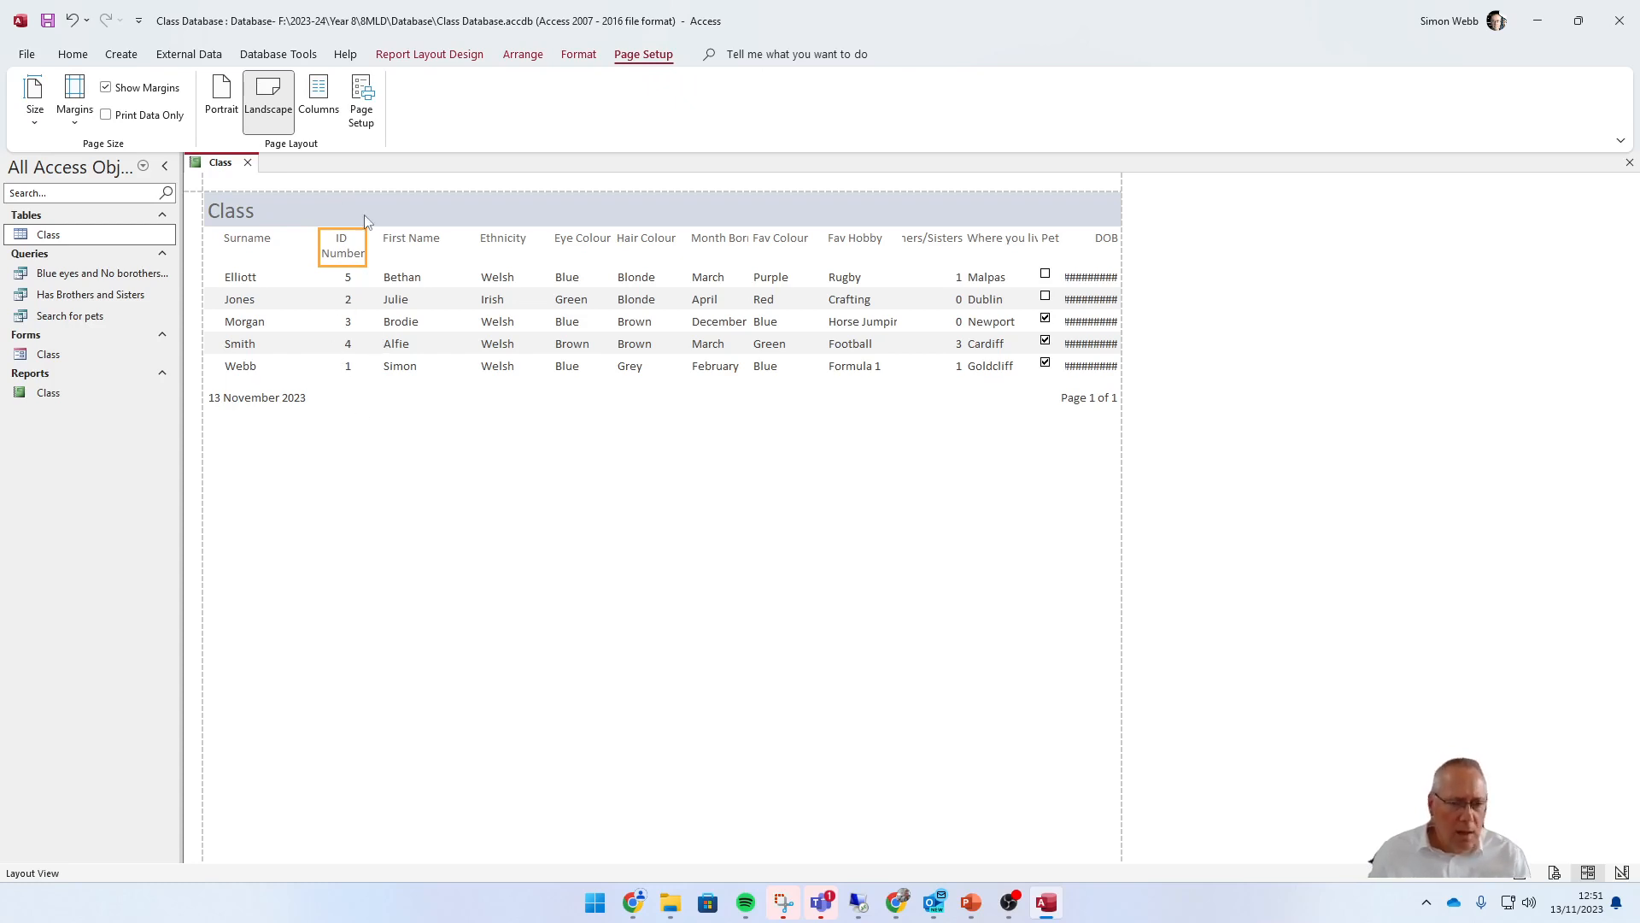
- Move the ID Number heading and its value boxes left together so they sit close beside the Surname column
left_click(369, 405)
left_click(363, 254)
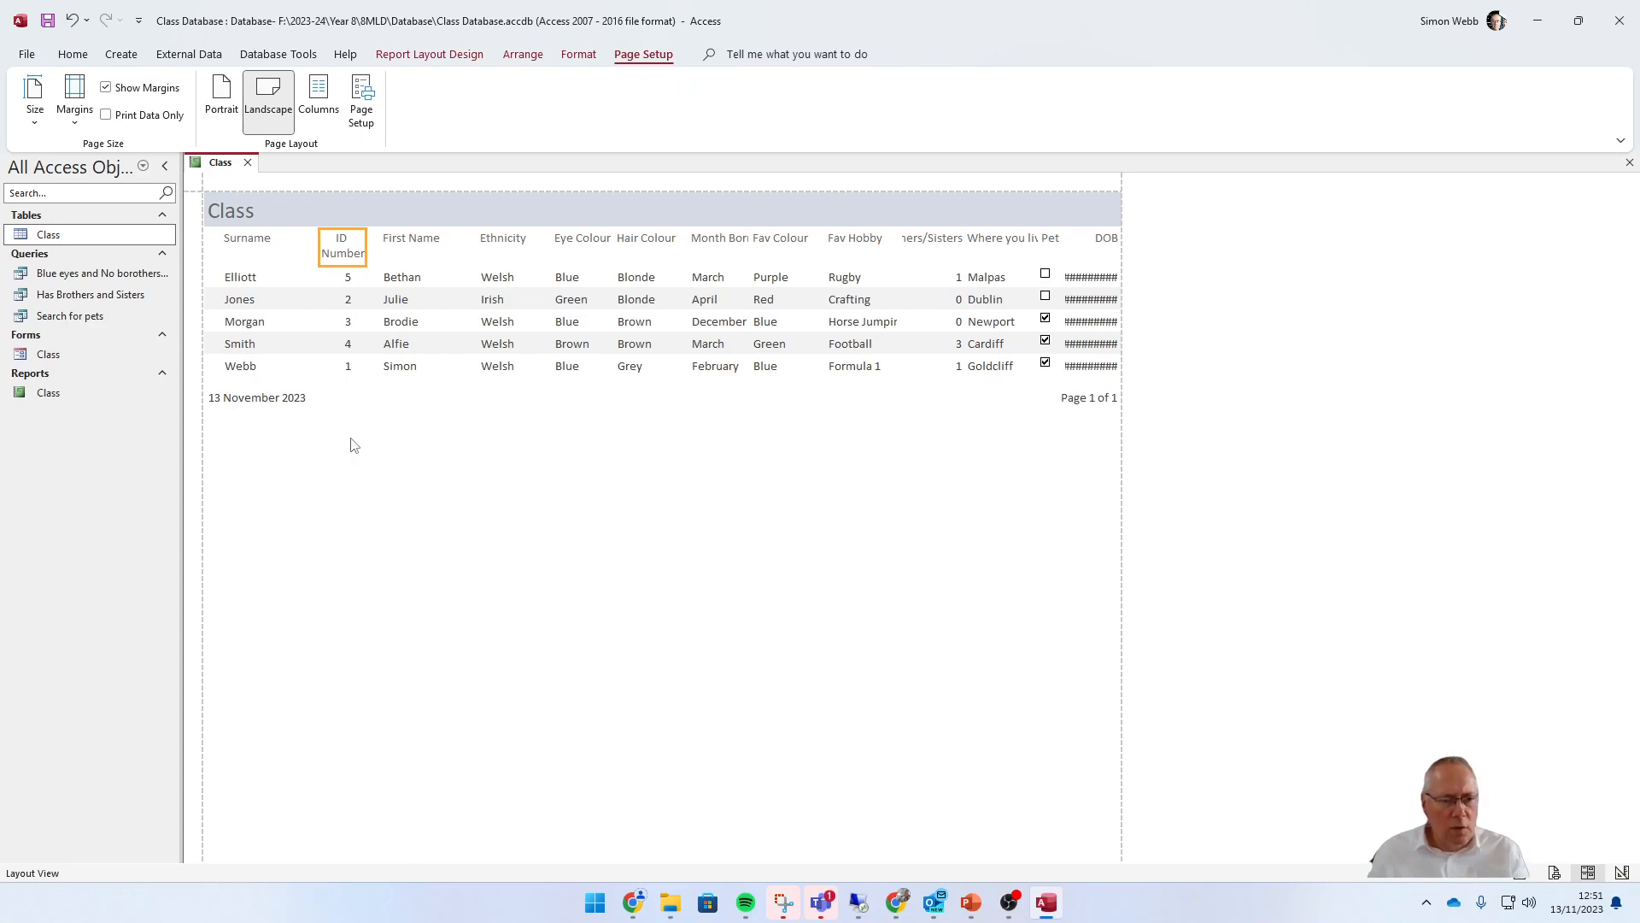
left_click(350, 368, "shift")
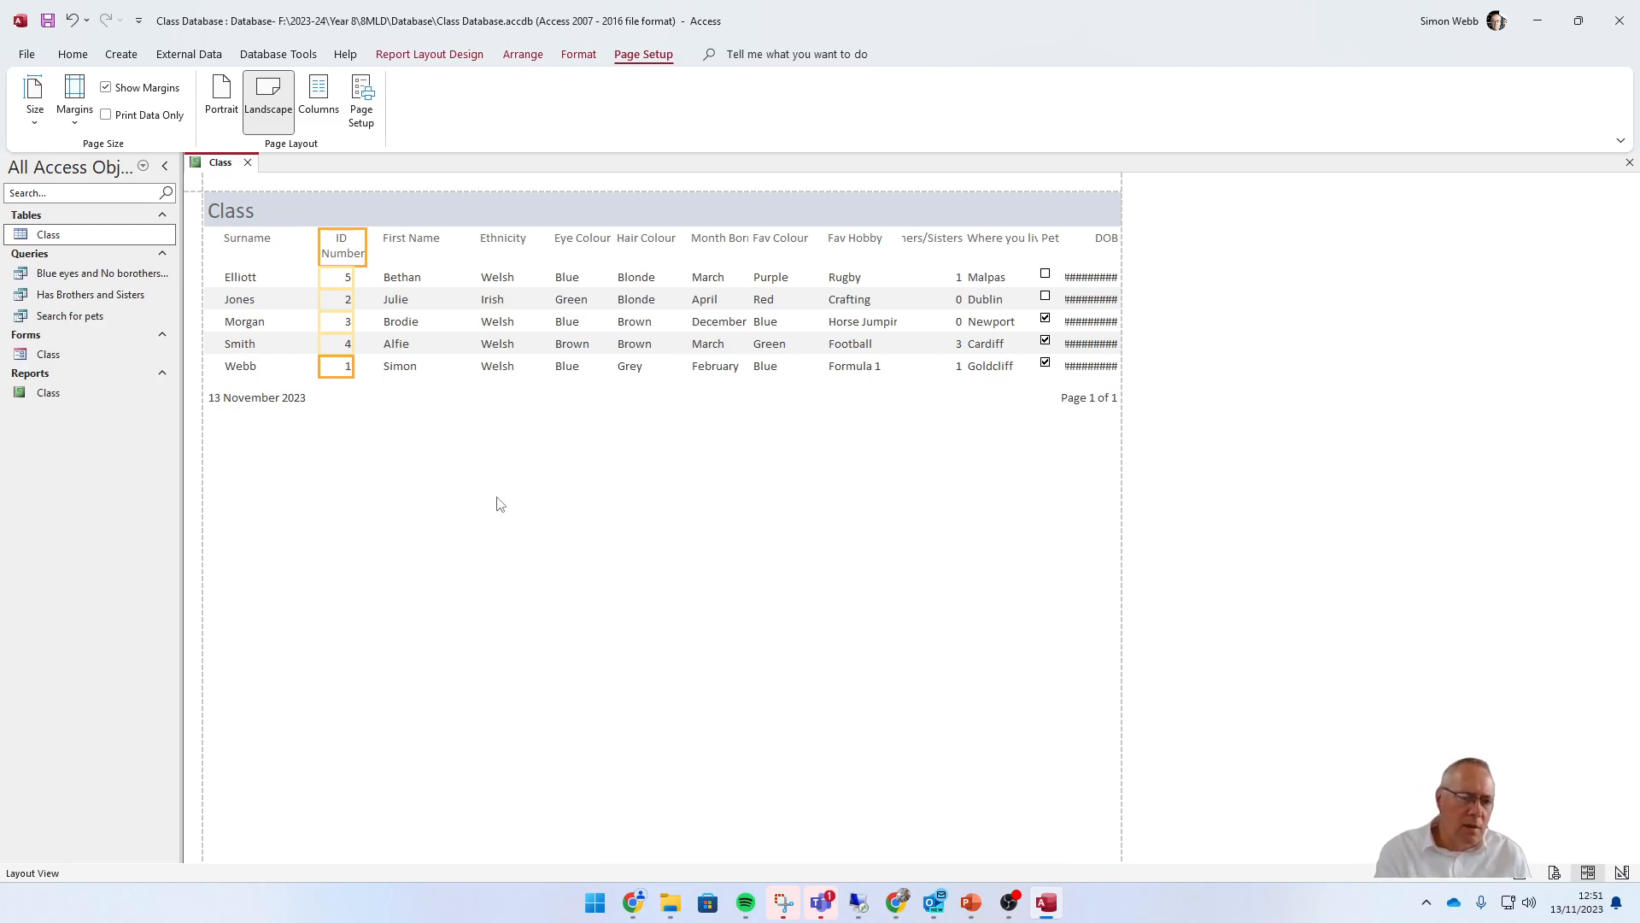
key("Left")
key("Left")
key("Left")
key("Left")
key("Left")
key("Left")
key("Left")
key("Left")
key("Left")
key("Left")
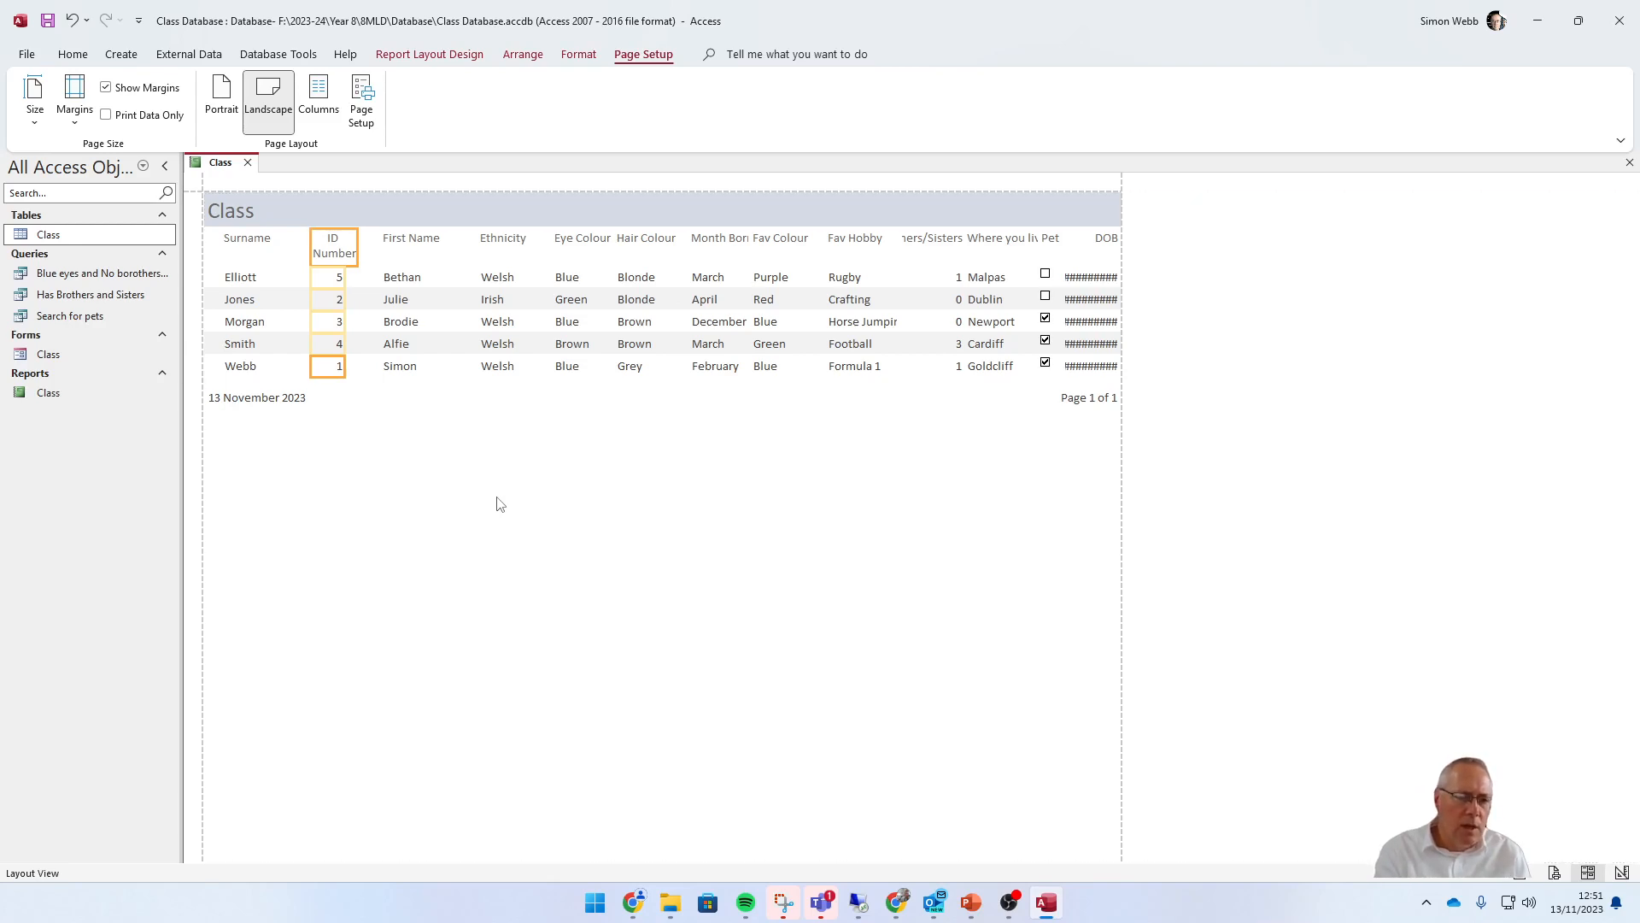
key("Left")
key("Left")
key("Left")
key("Left")
key("Left")
key("Left")
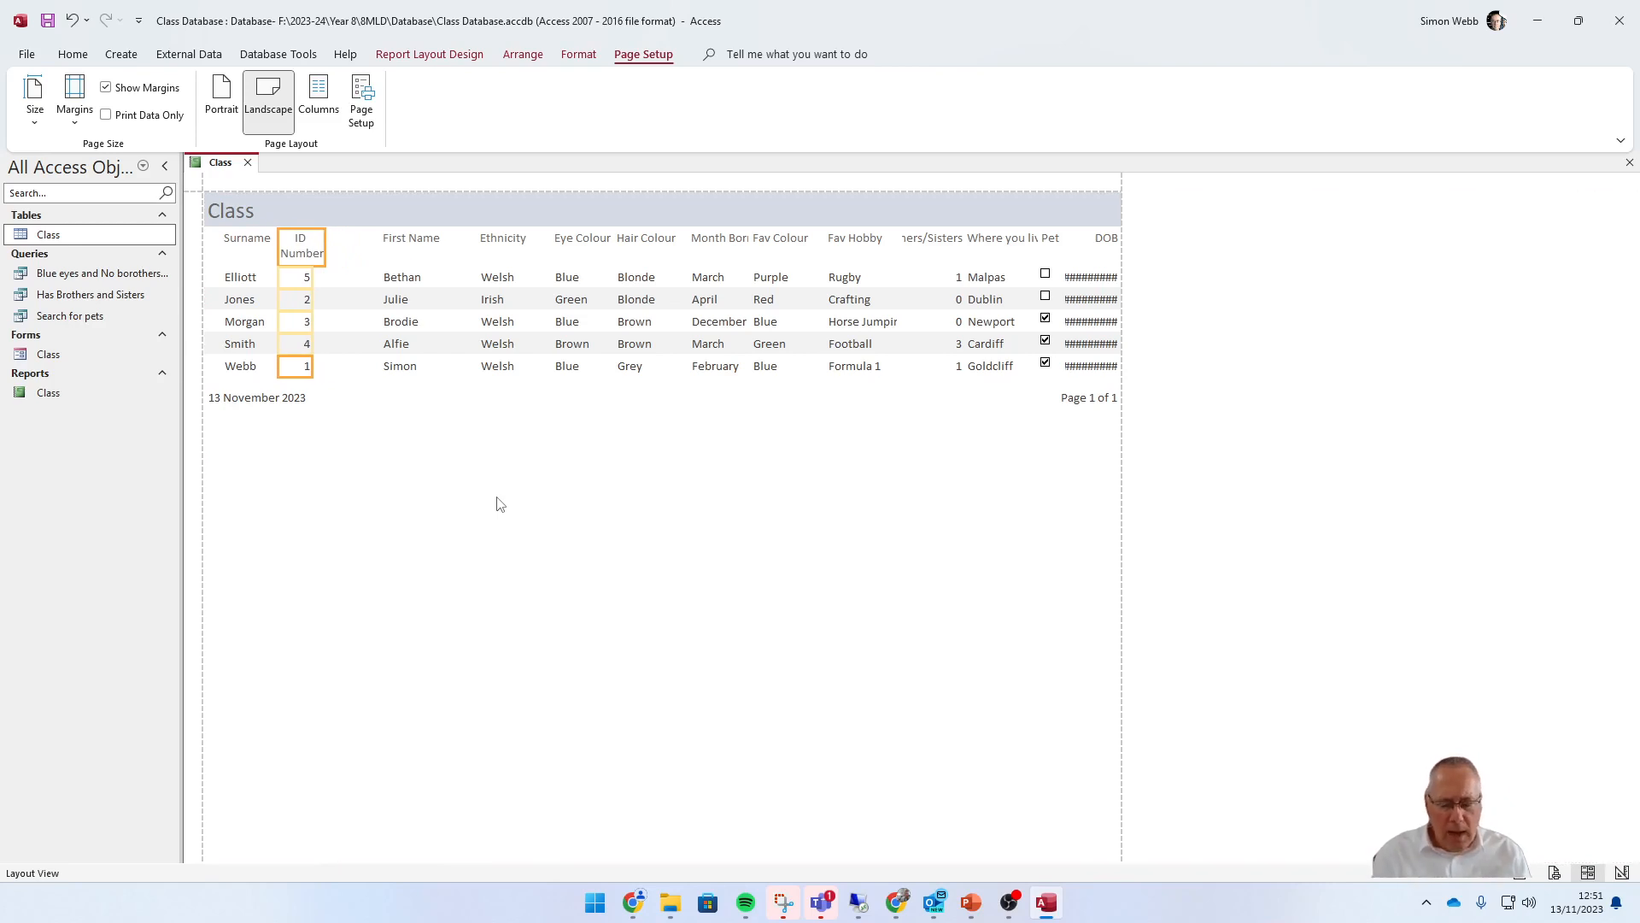
key("Right")
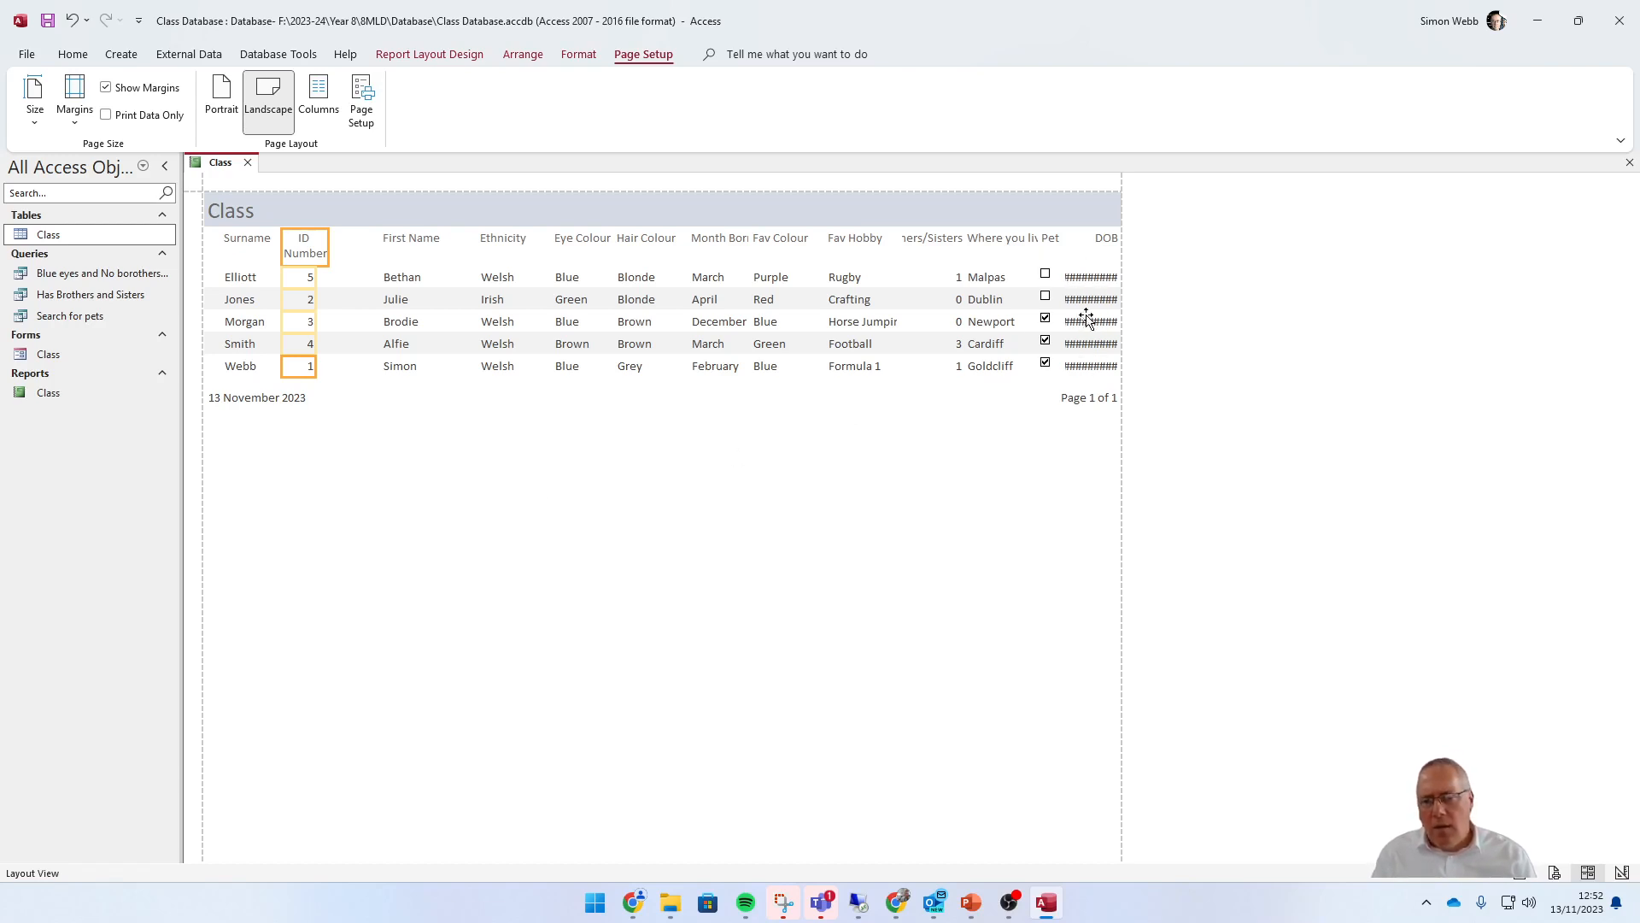
- Widen the DOB value boxes towards the Pet column so the full dates fit
left_click(1070, 279)
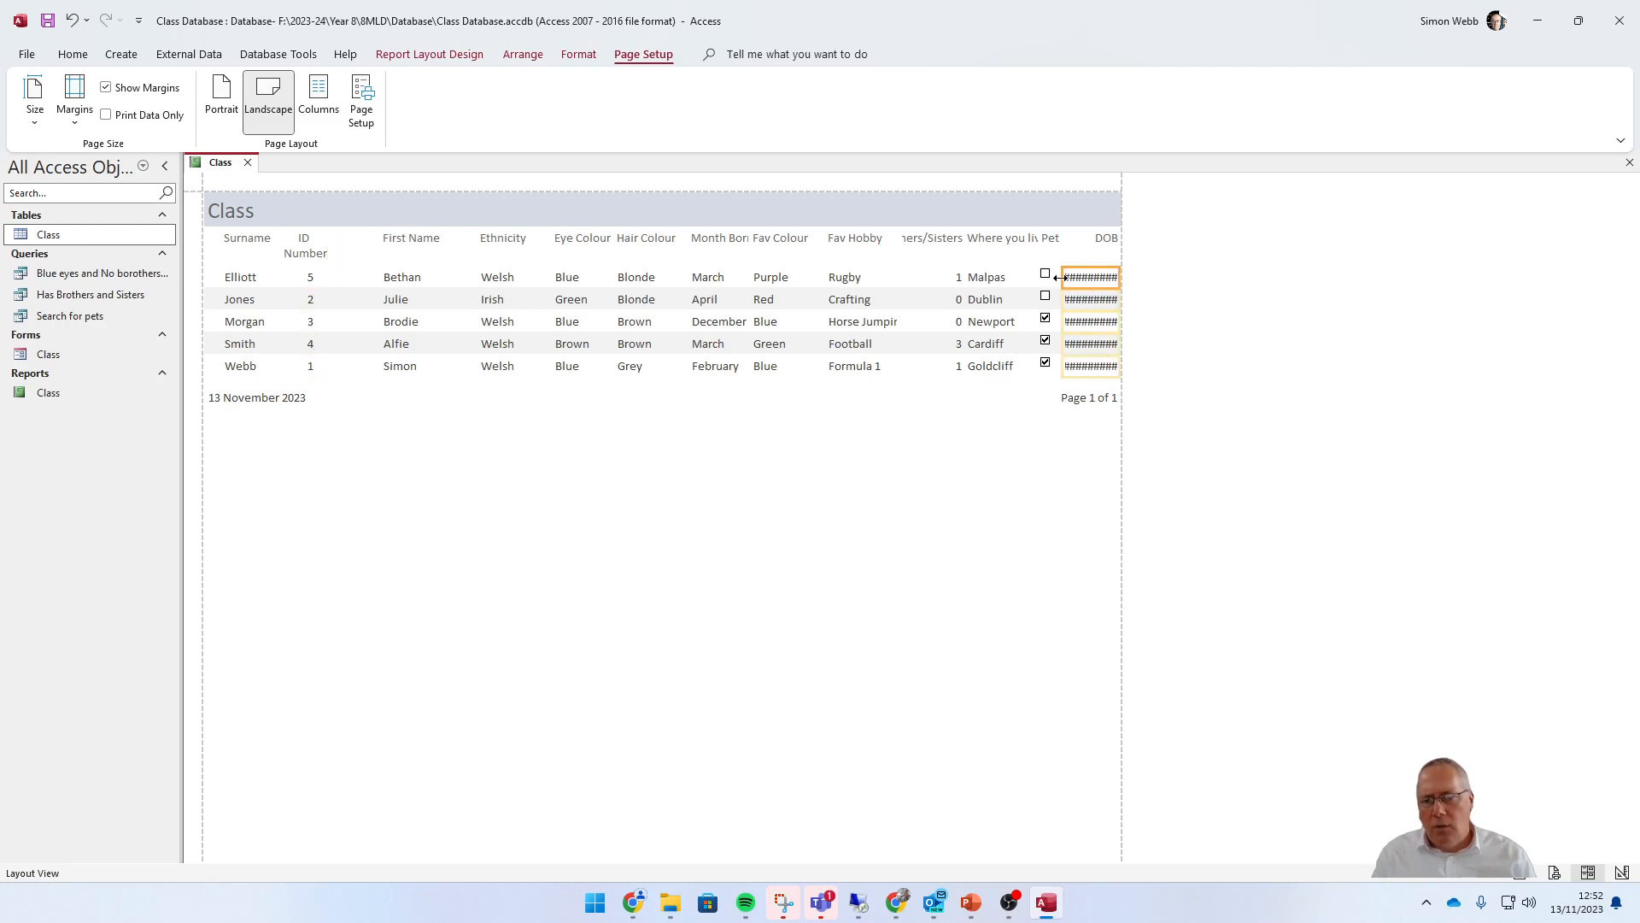
left_click_drag(1062, 275, 1061, 277)
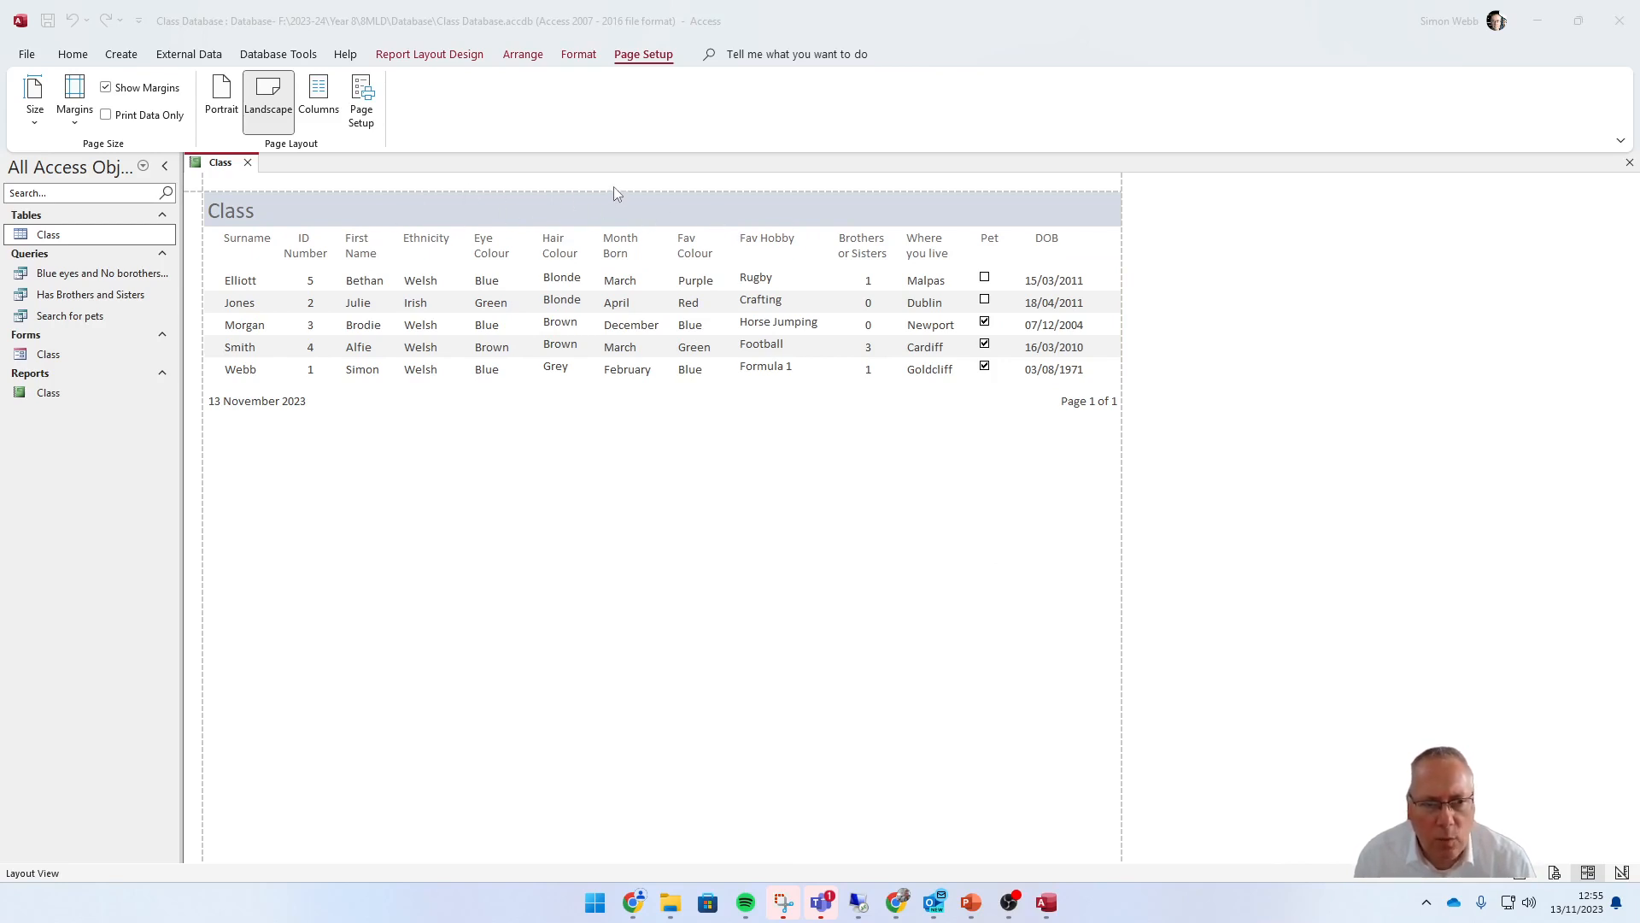
- Move the report title to the middle of the header and change its text to "Details of all students in the class"
left_click(251, 210)
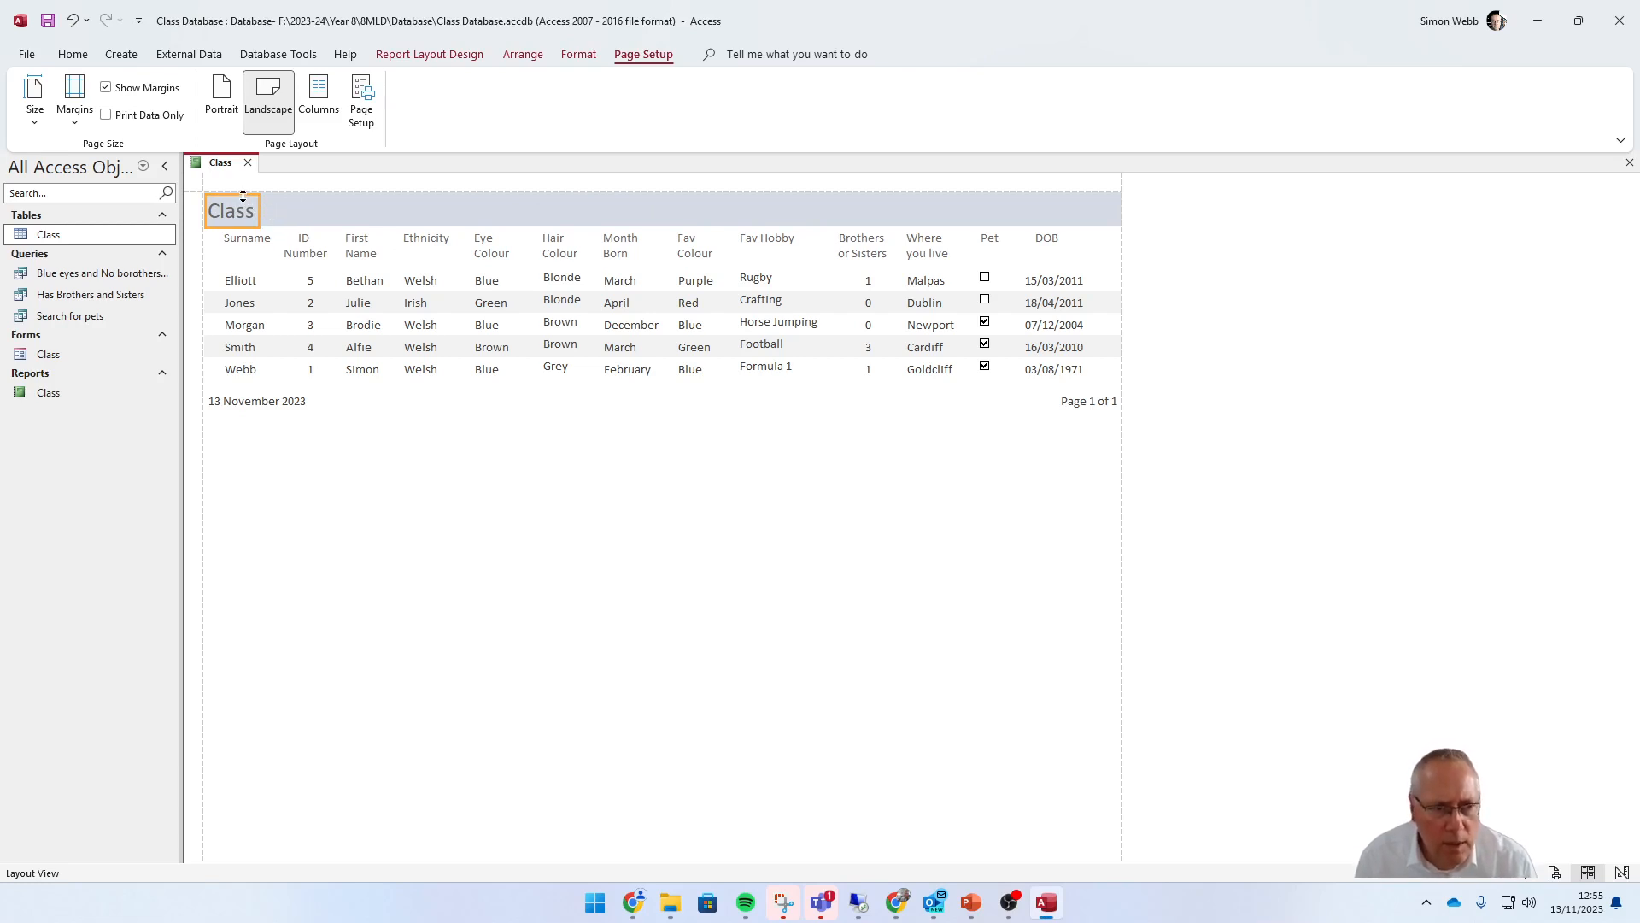
left_click_drag(247, 205, 622, 205)
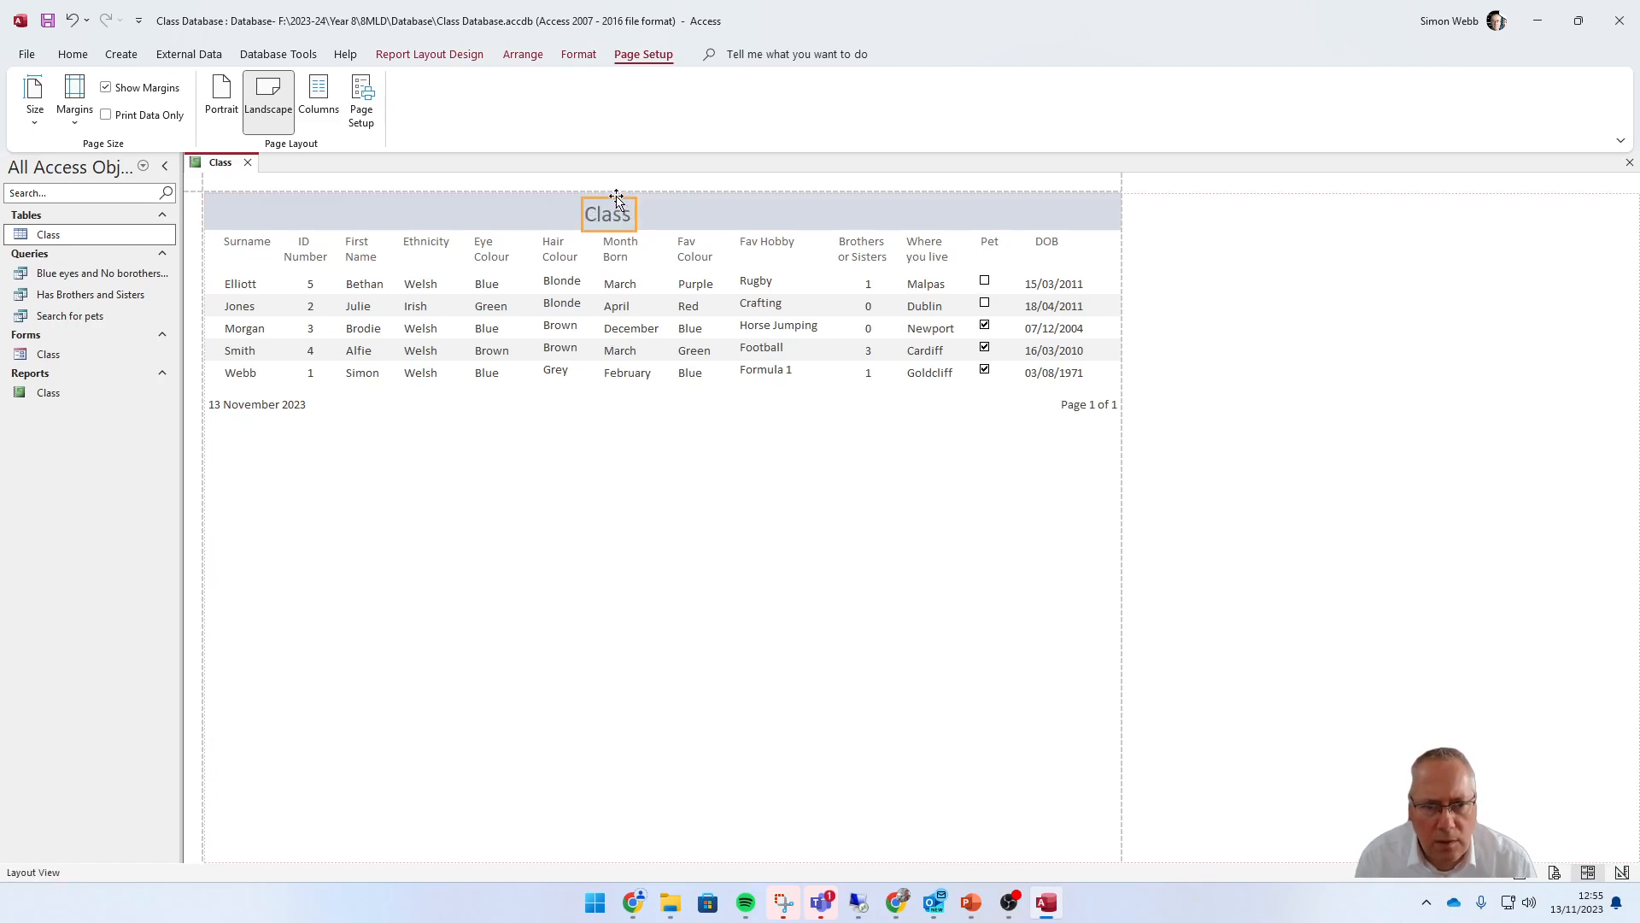
left_click(630, 208)
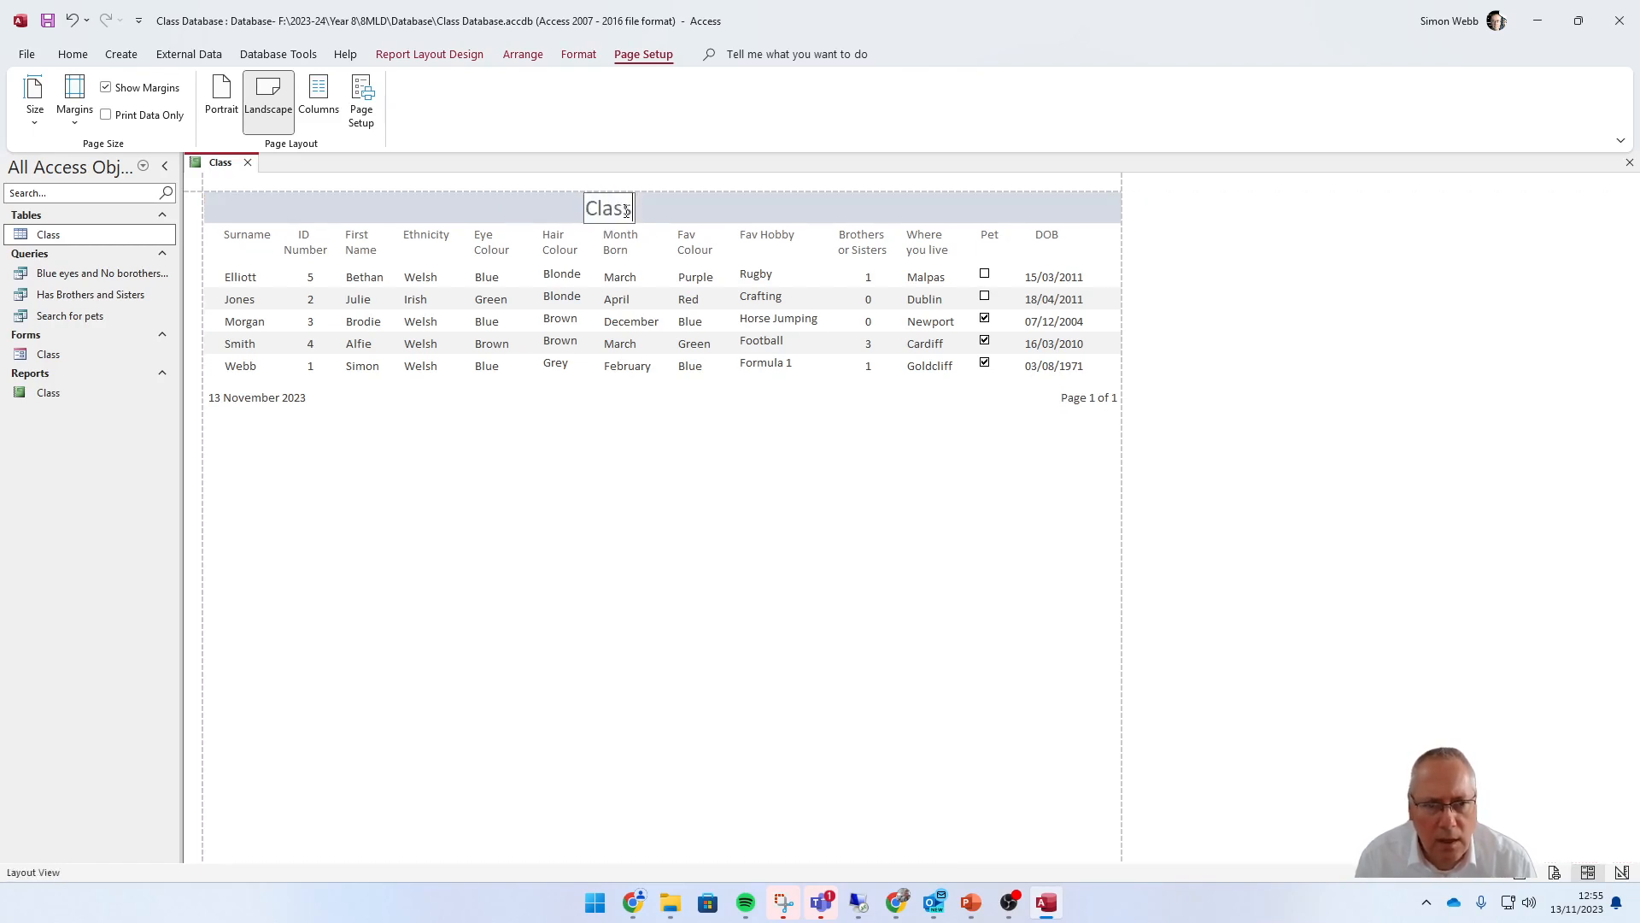
left_click_drag(631, 210, 586, 209)
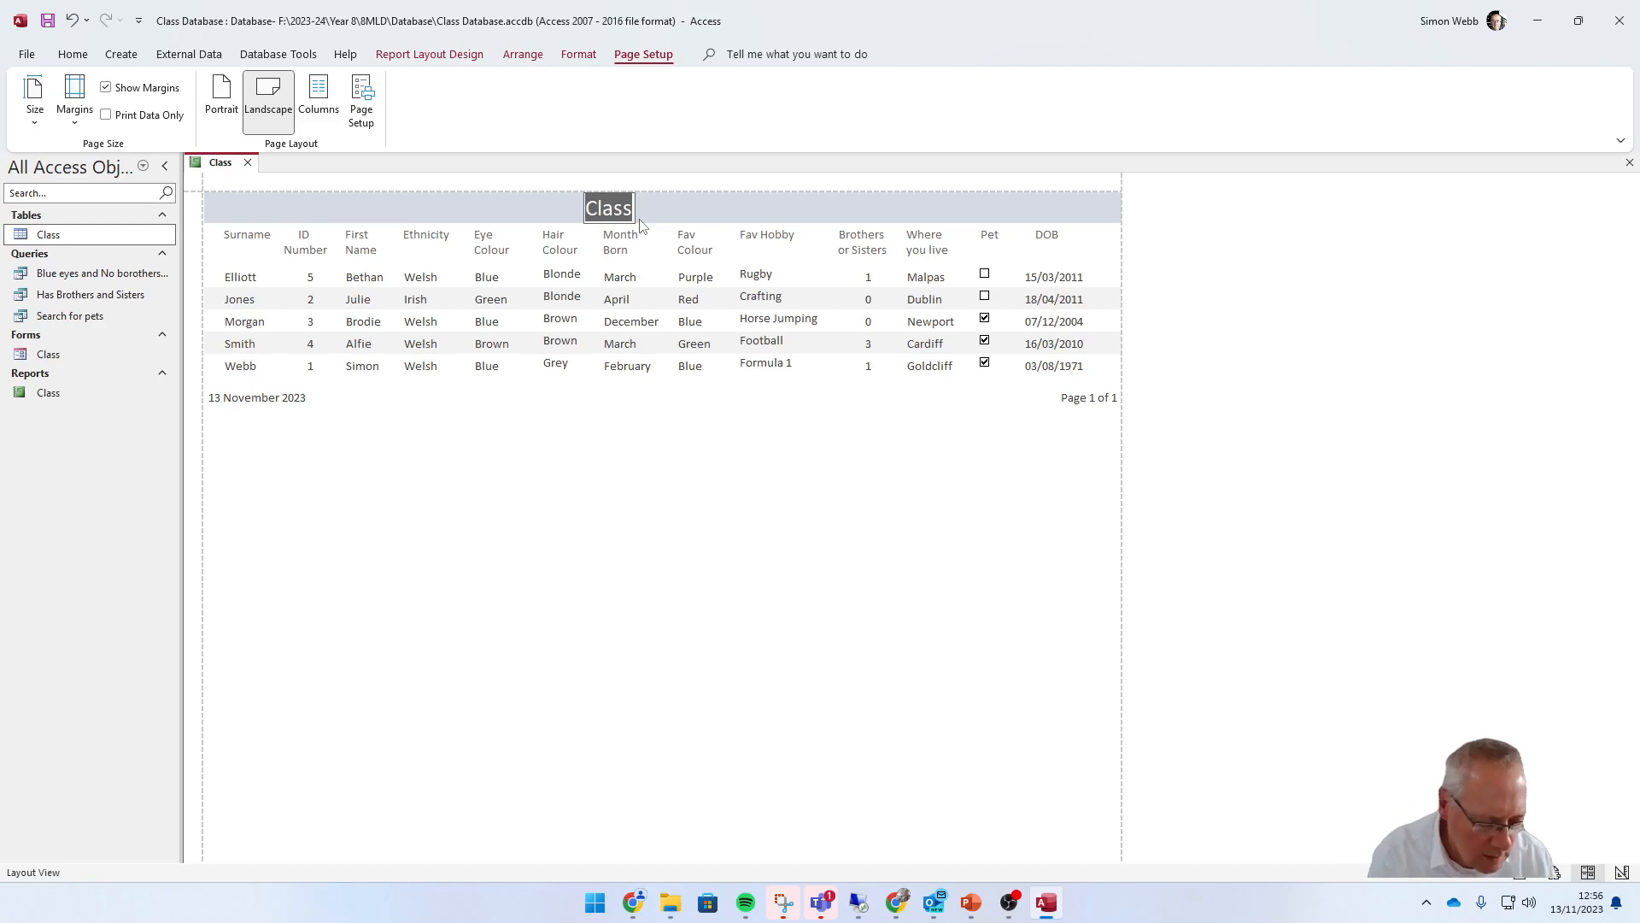
type("Detail")
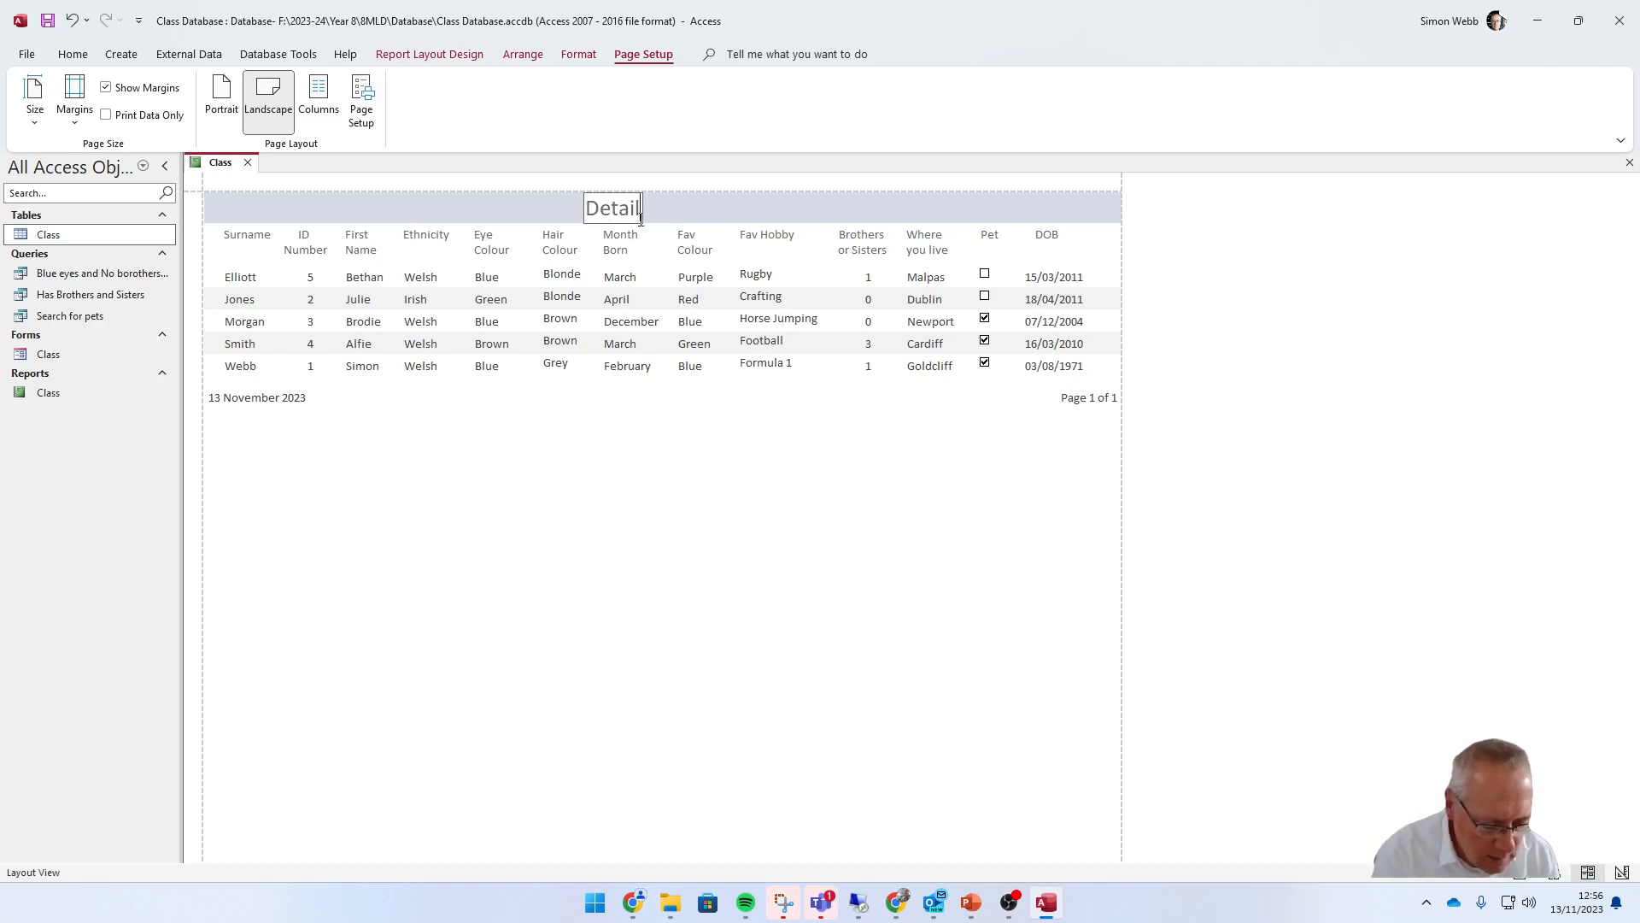
type("s of all")
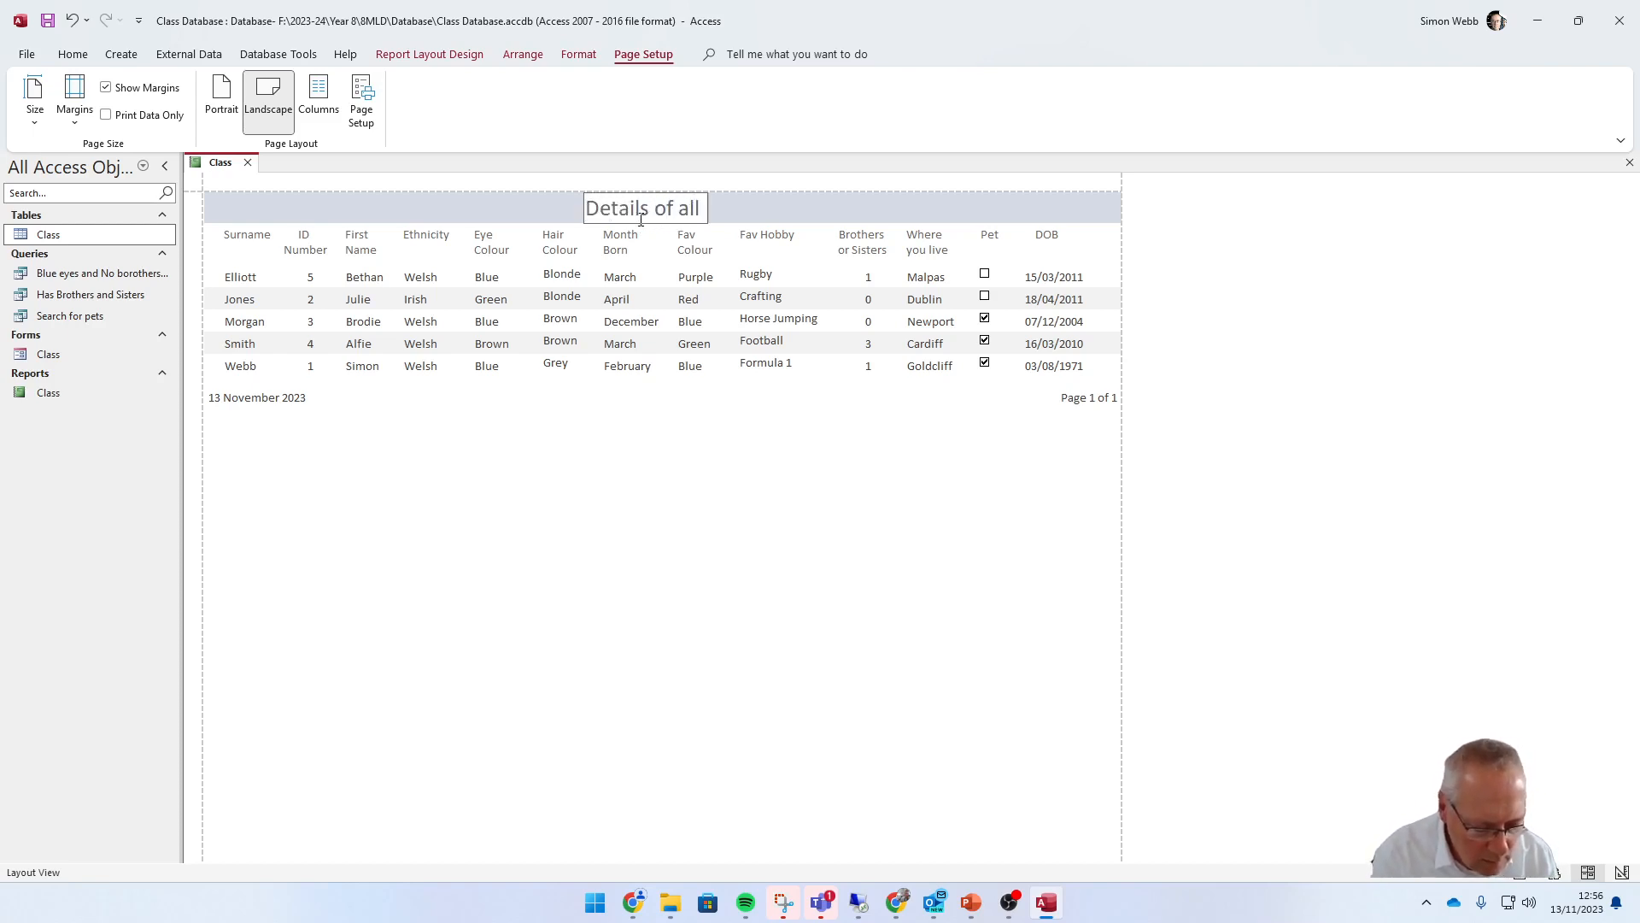
type(" st")
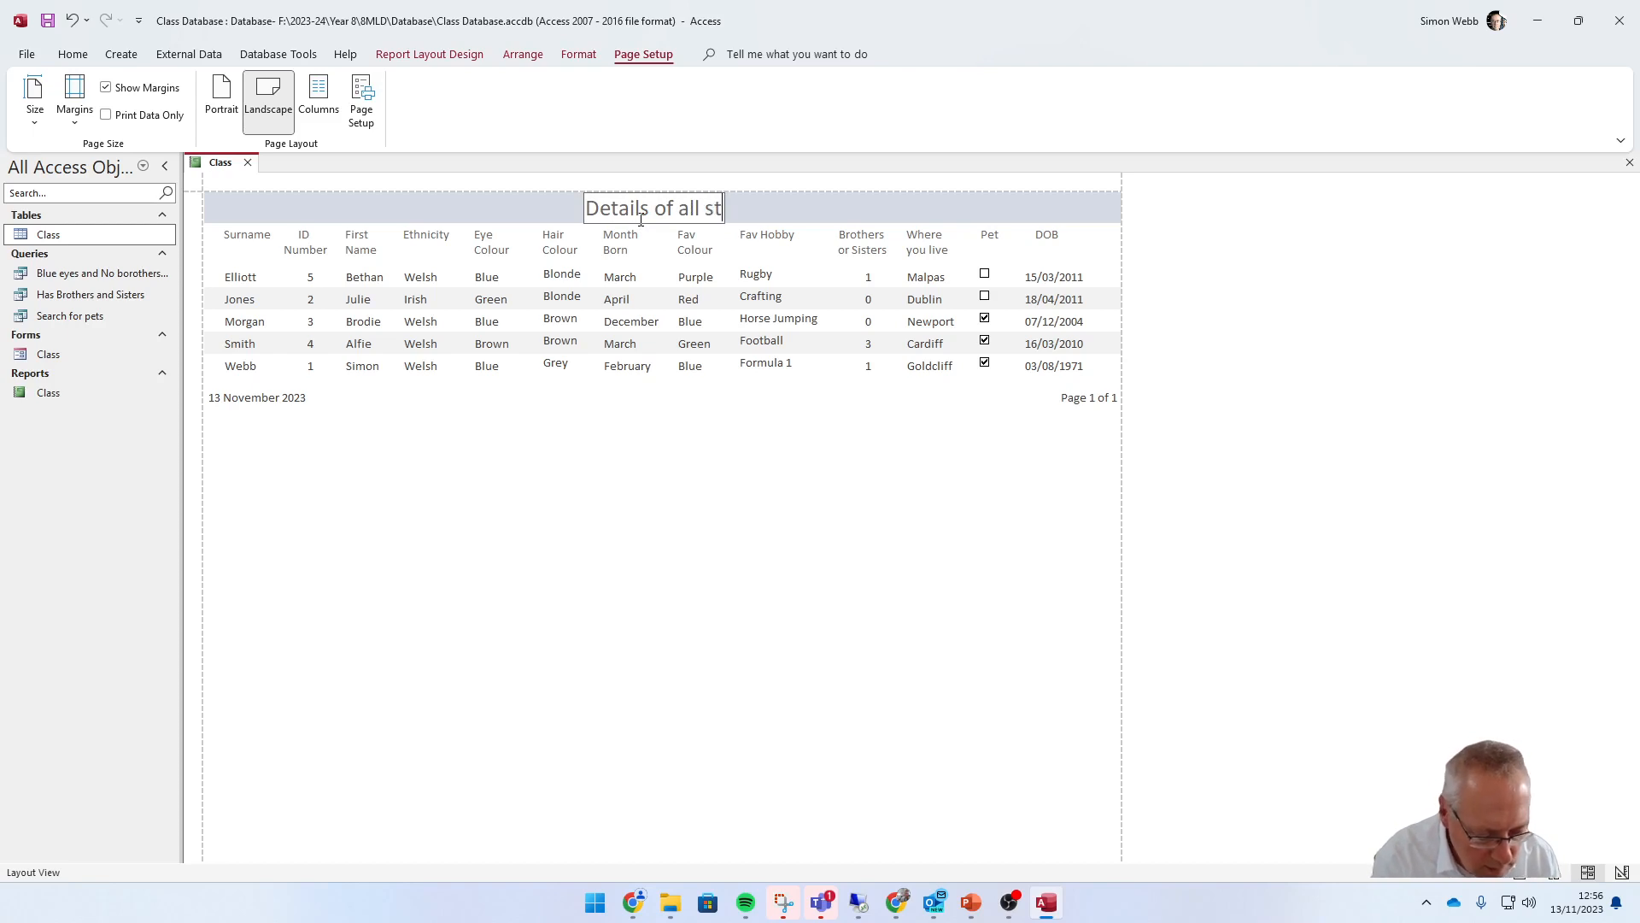
type("udents in ")
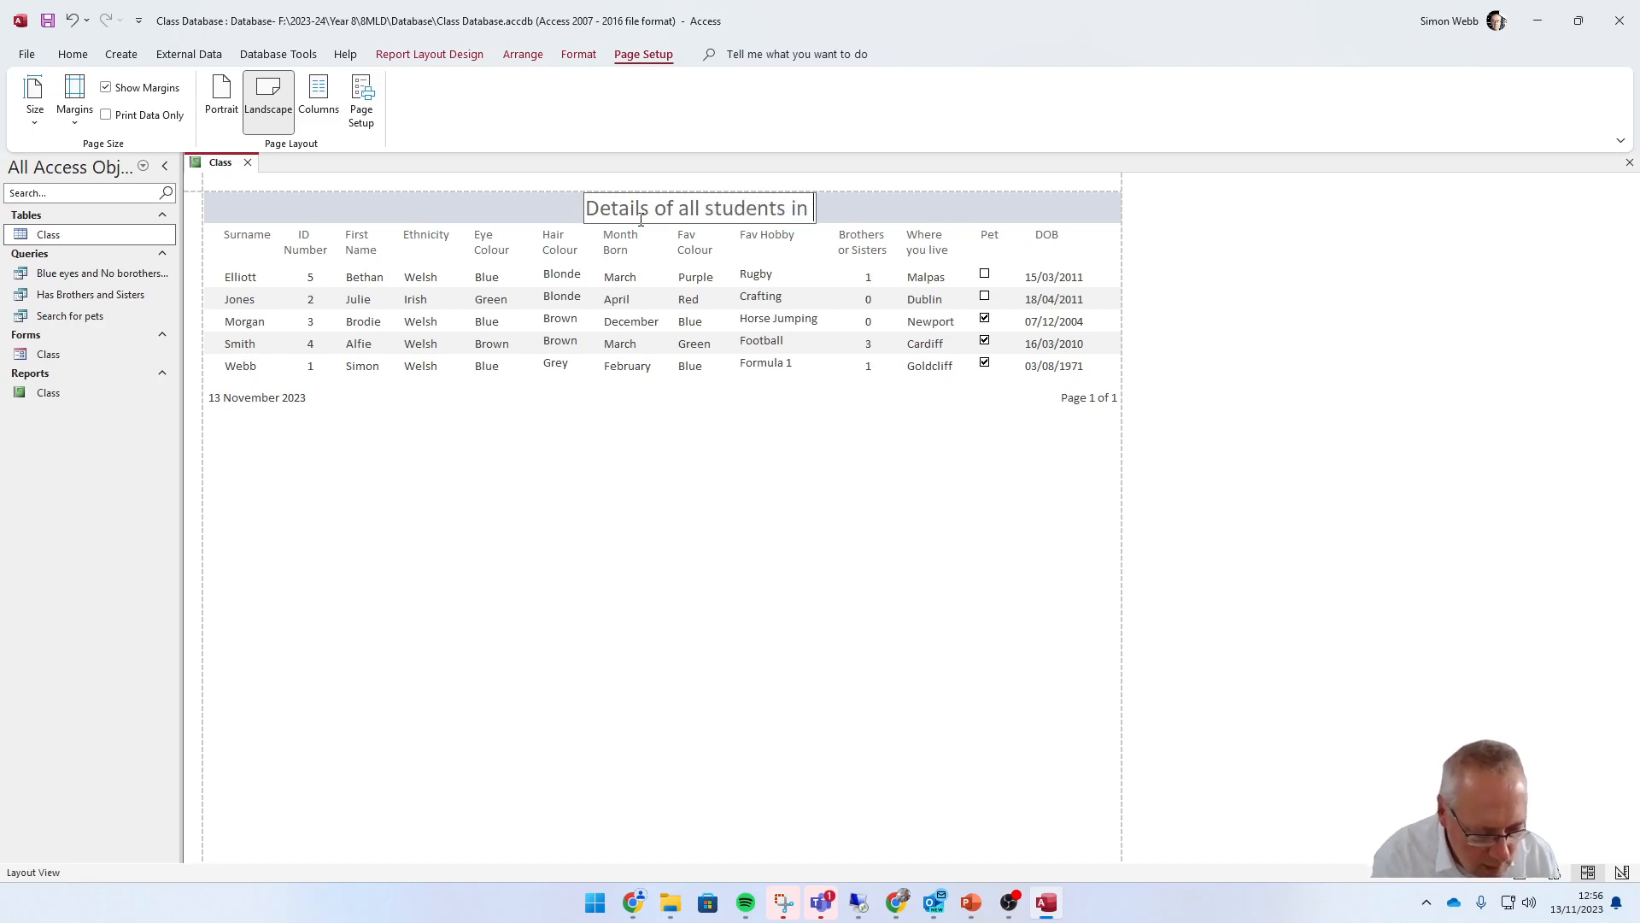
type("the class")
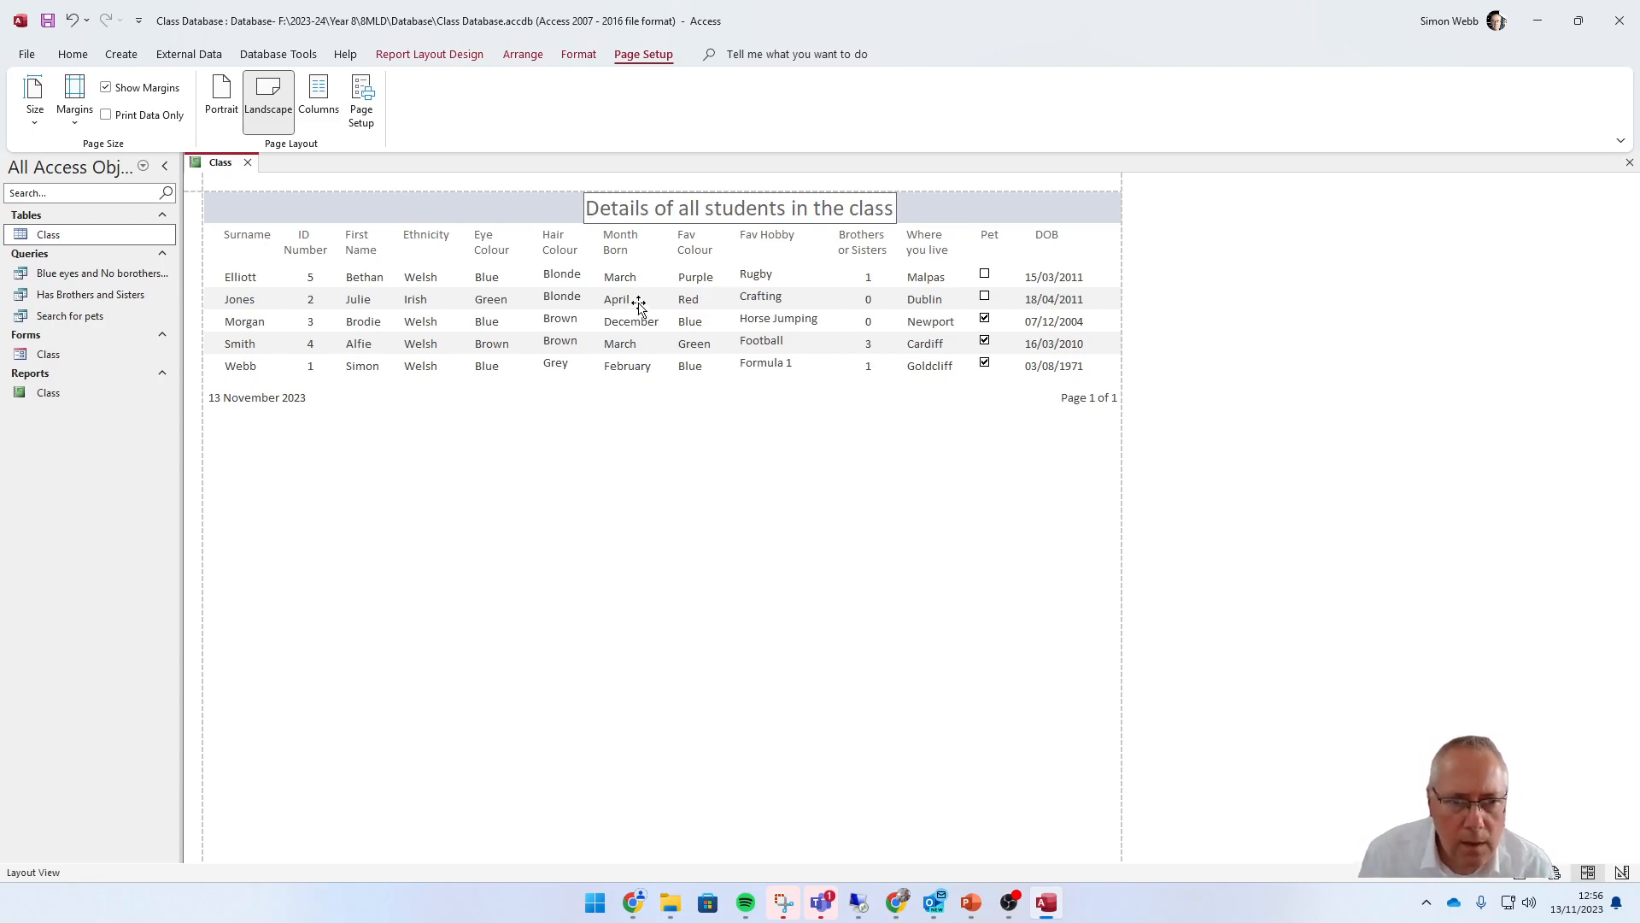
- Shift the lengthened report title left so it is centred across the report header
left_click(586, 212)
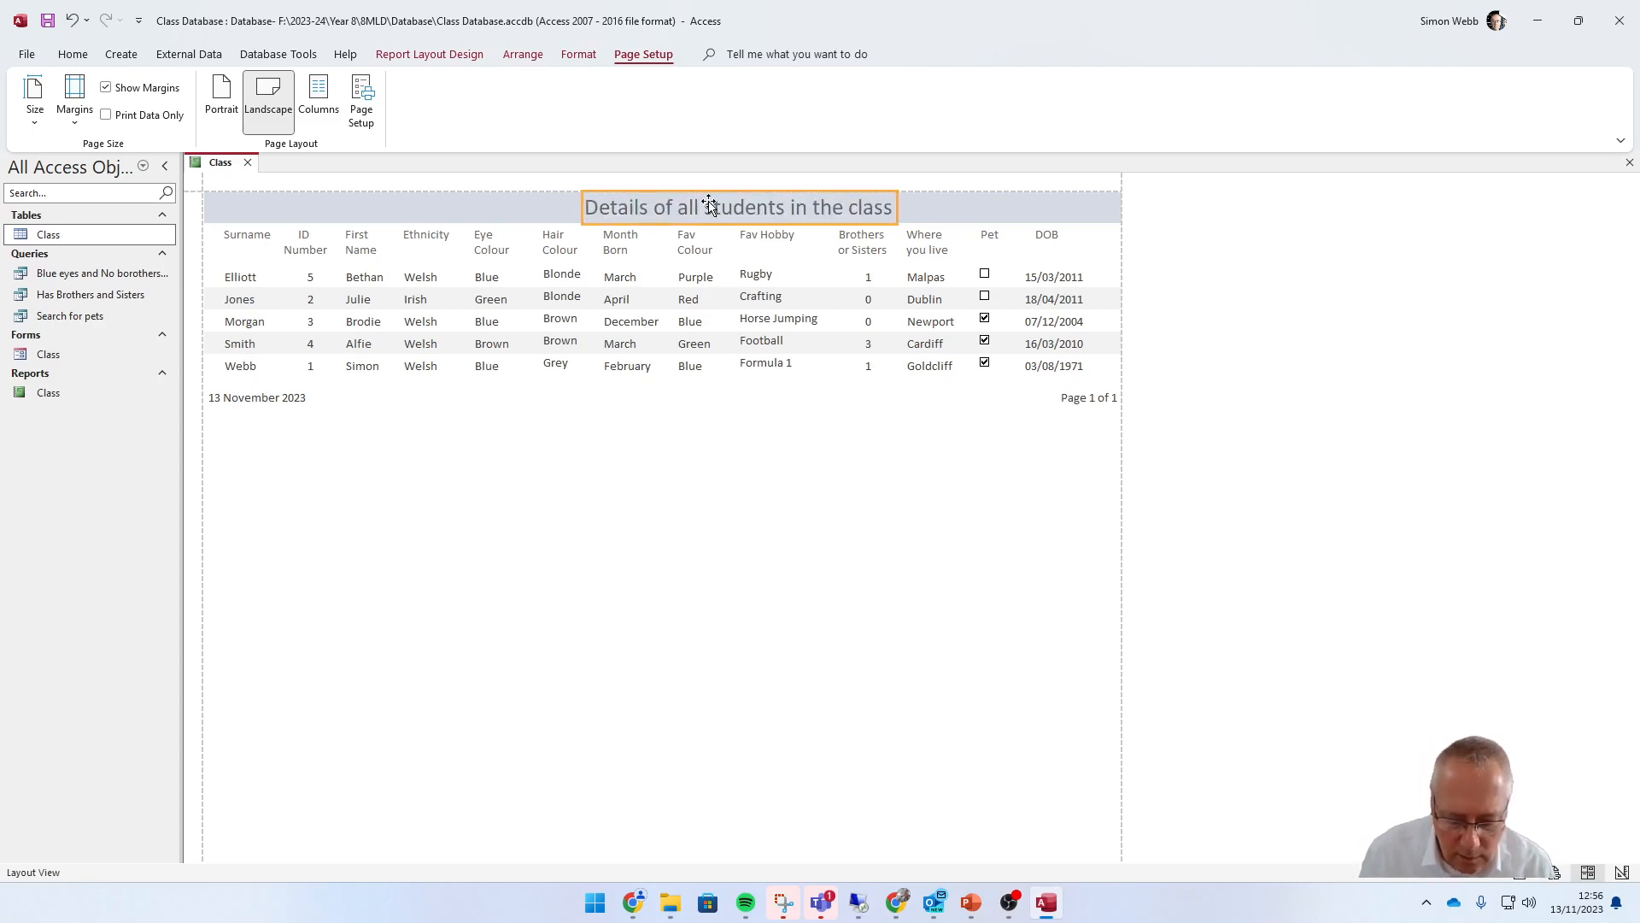
key("Left")
key("Left")
key("Left")
key("Left")
key("Left")
key("Left")
key("Left")
key("Left")
key("Left")
key("Left")
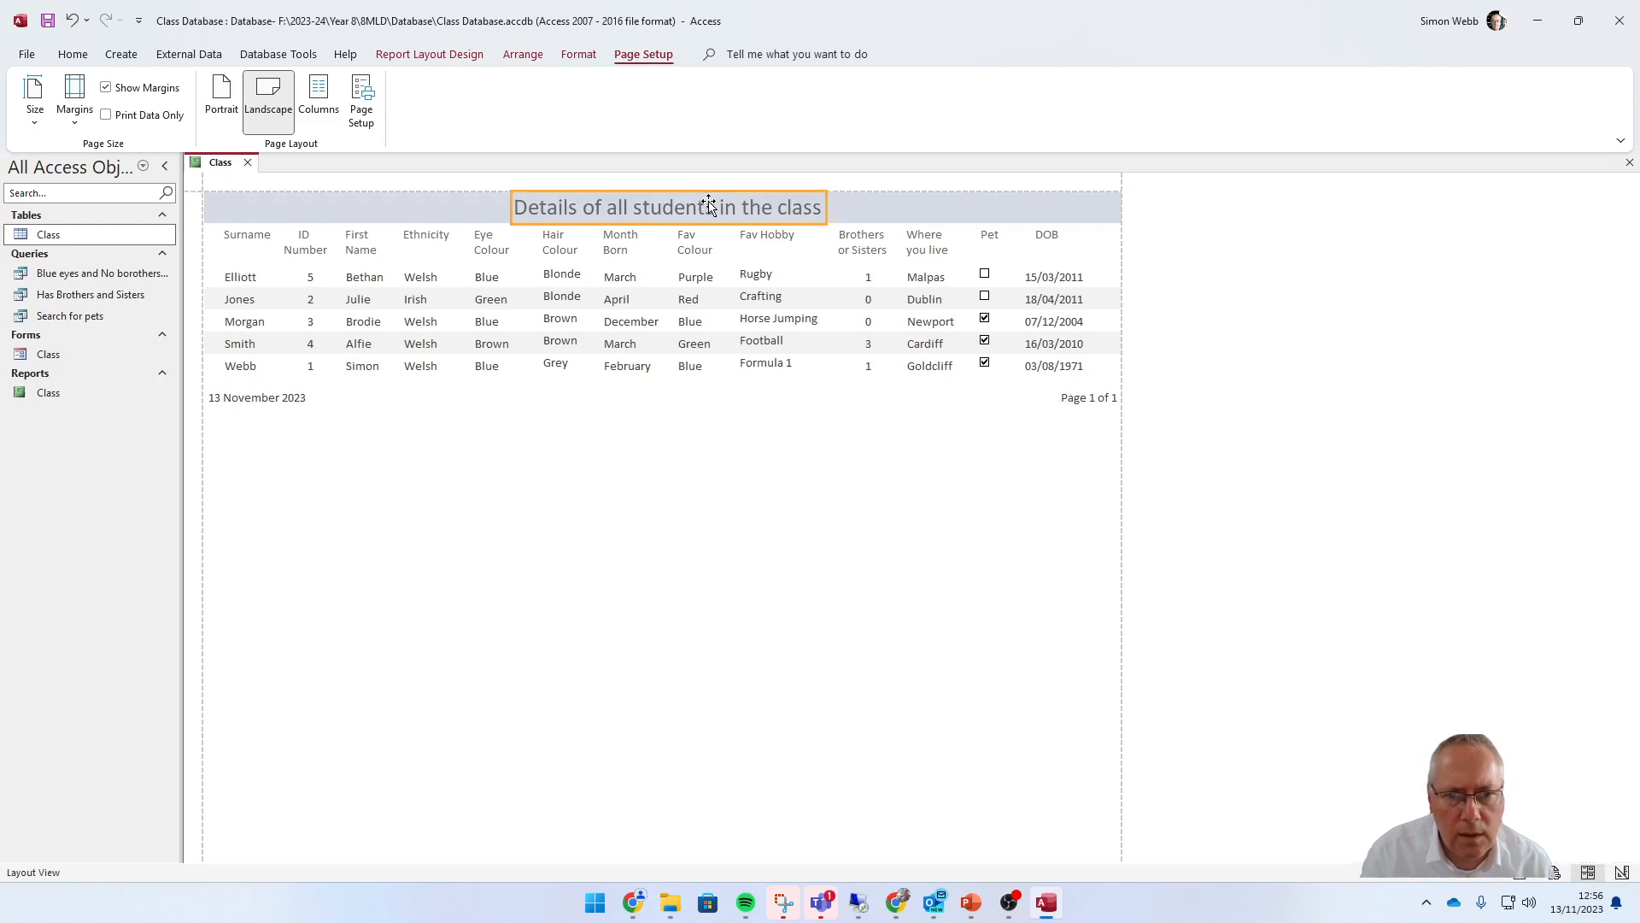
key("Left")
key("Left")
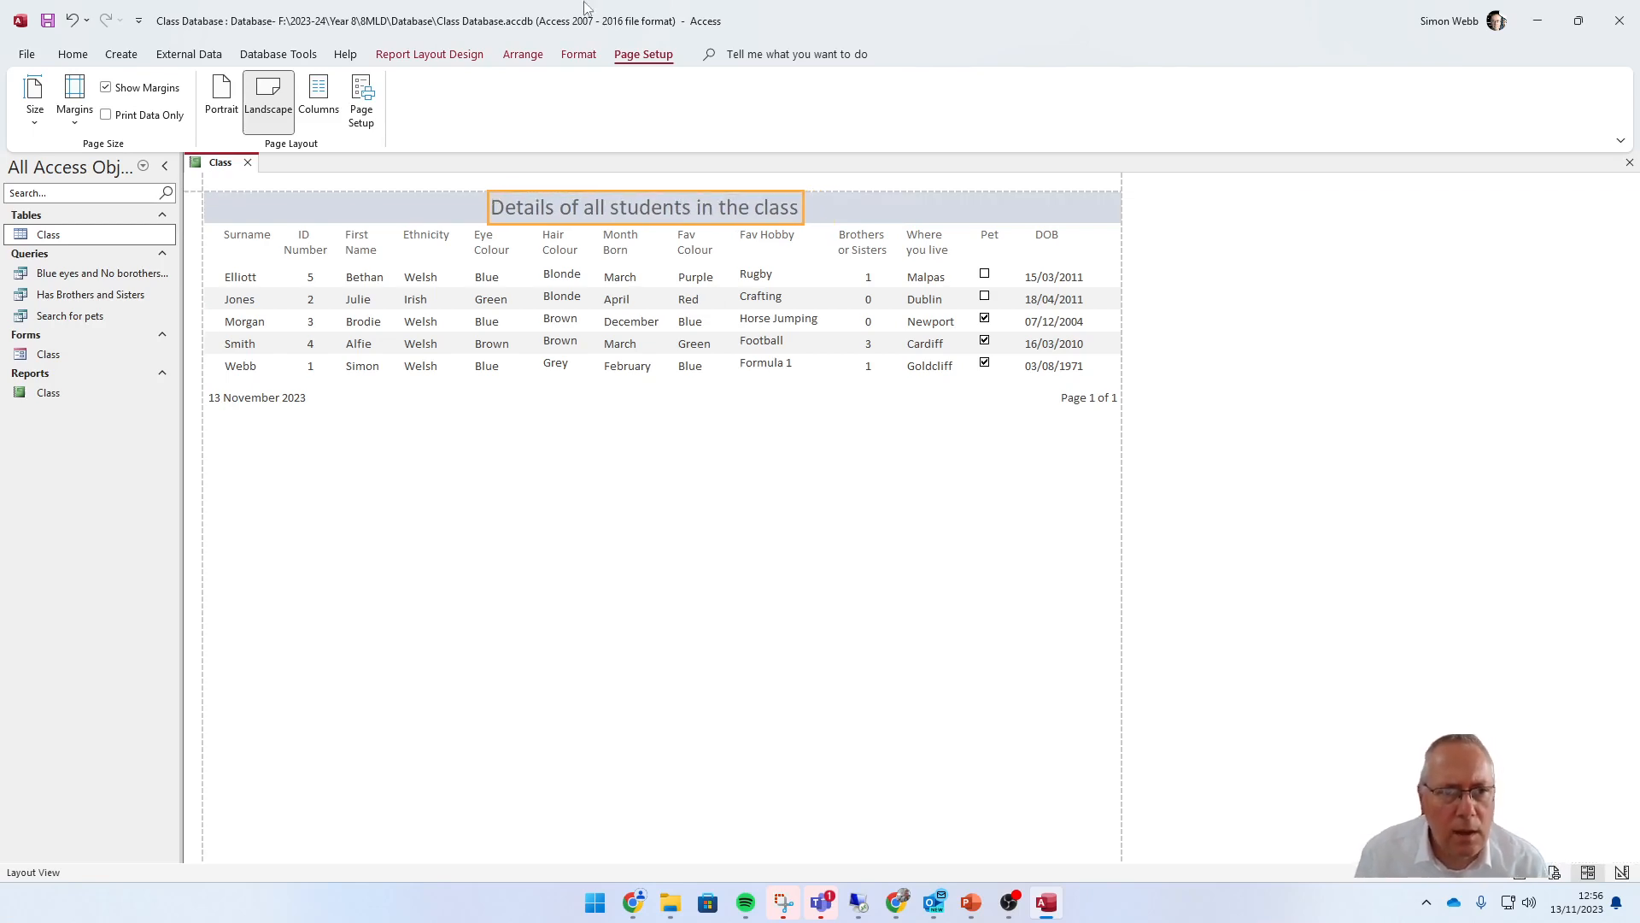
- Format the report title in dark blue with bold and italic text
left_click(580, 55)
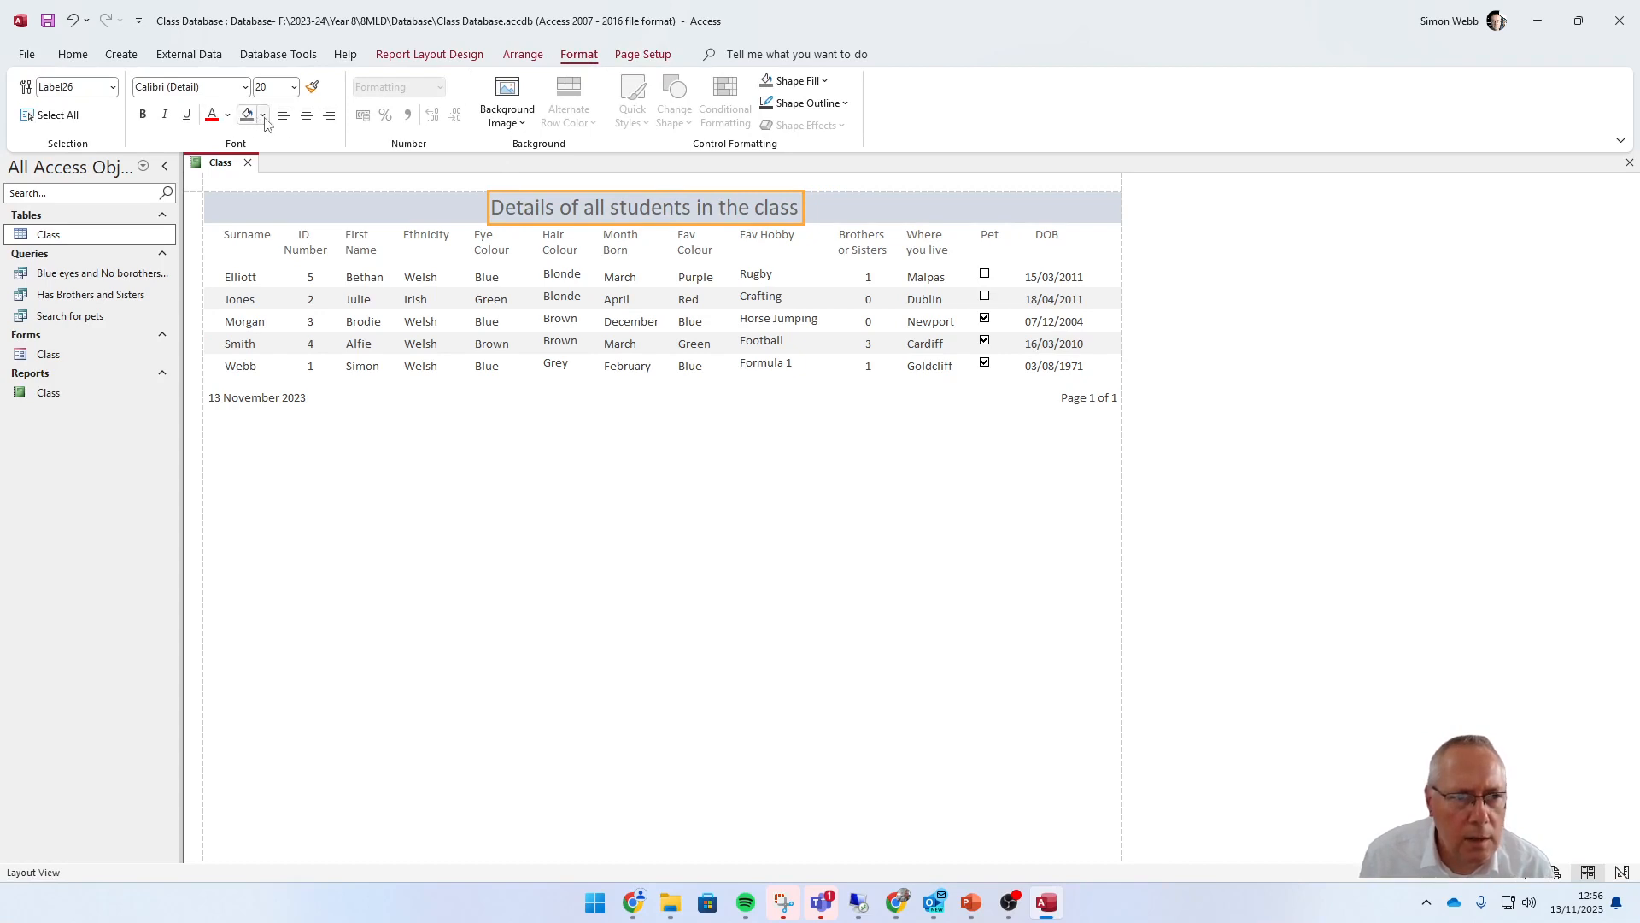
left_click(228, 115)
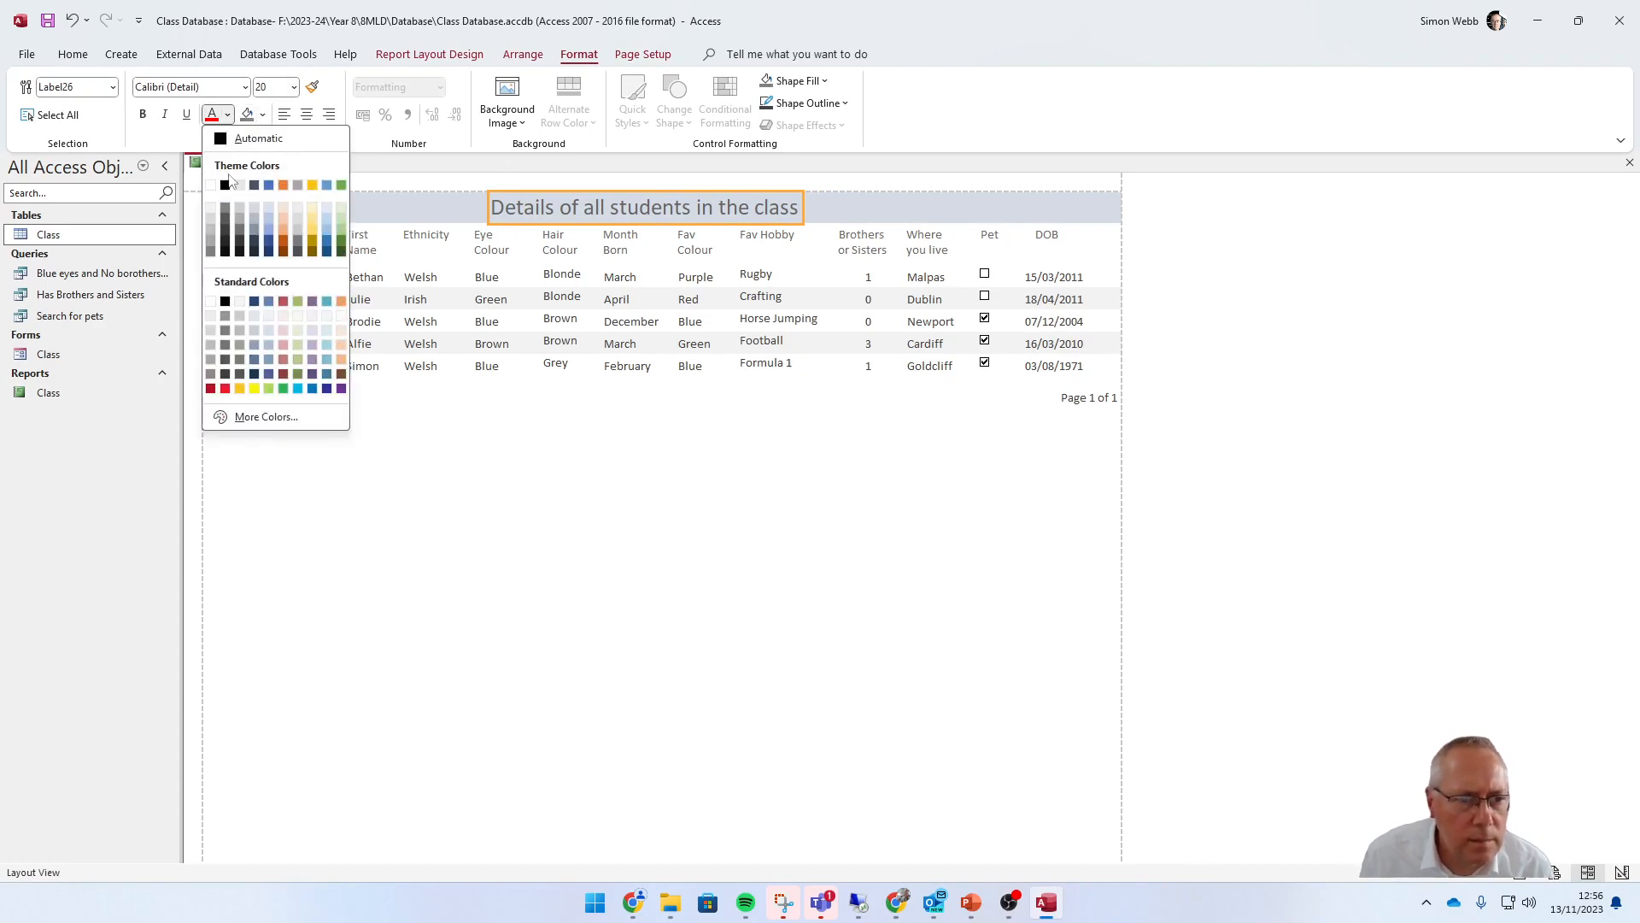
left_click(327, 389)
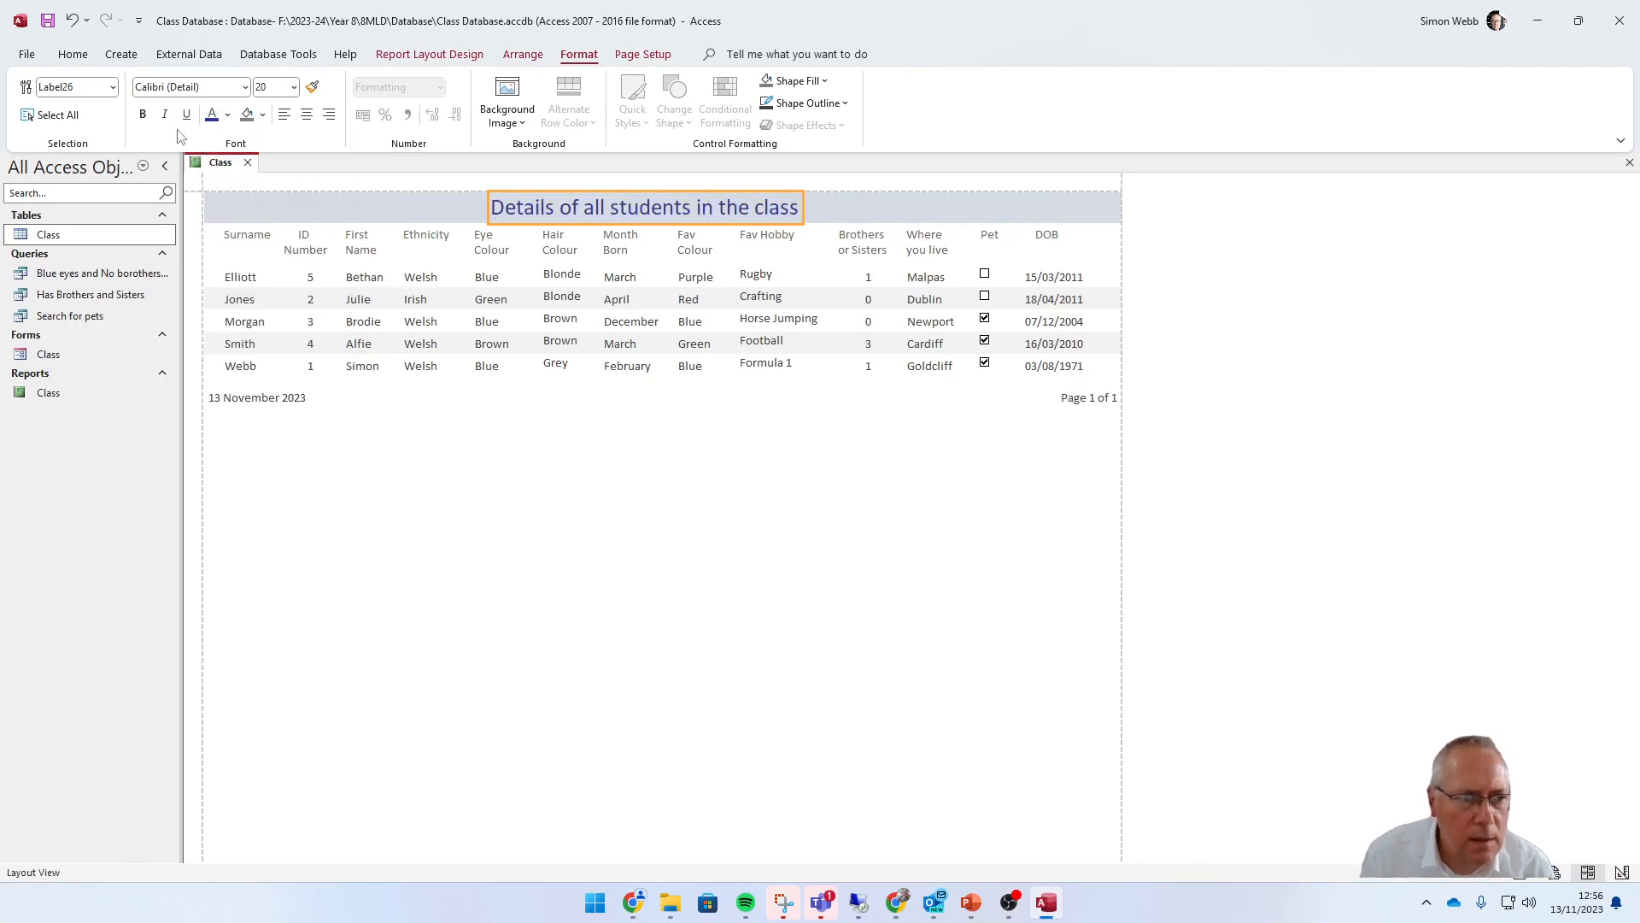
left_click(143, 114)
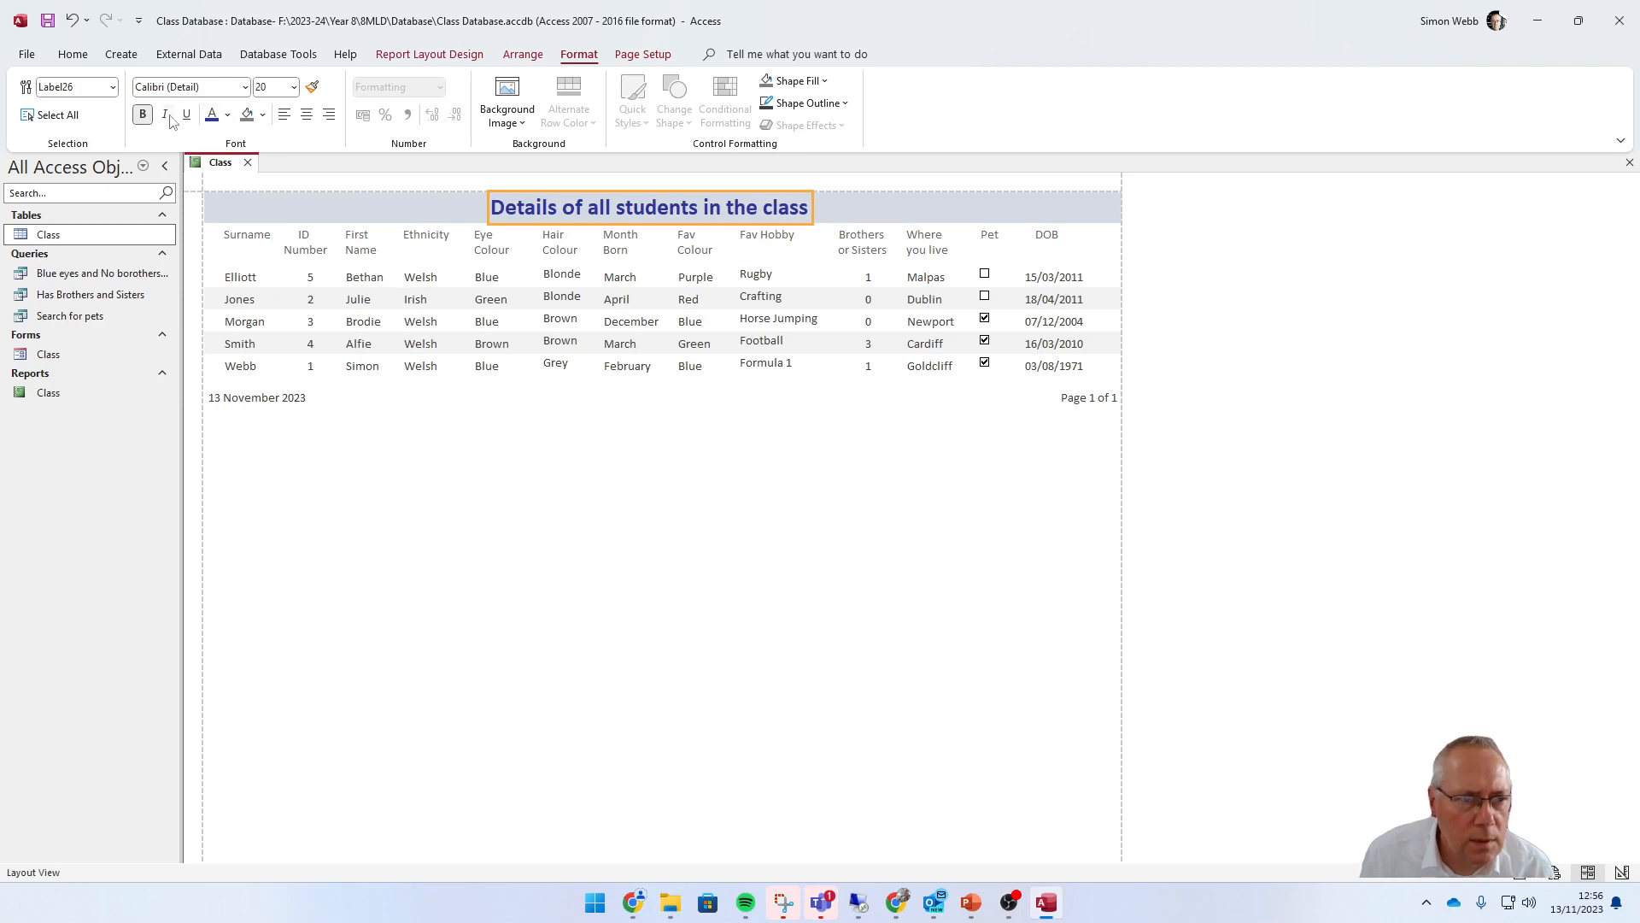
left_click(164, 115)
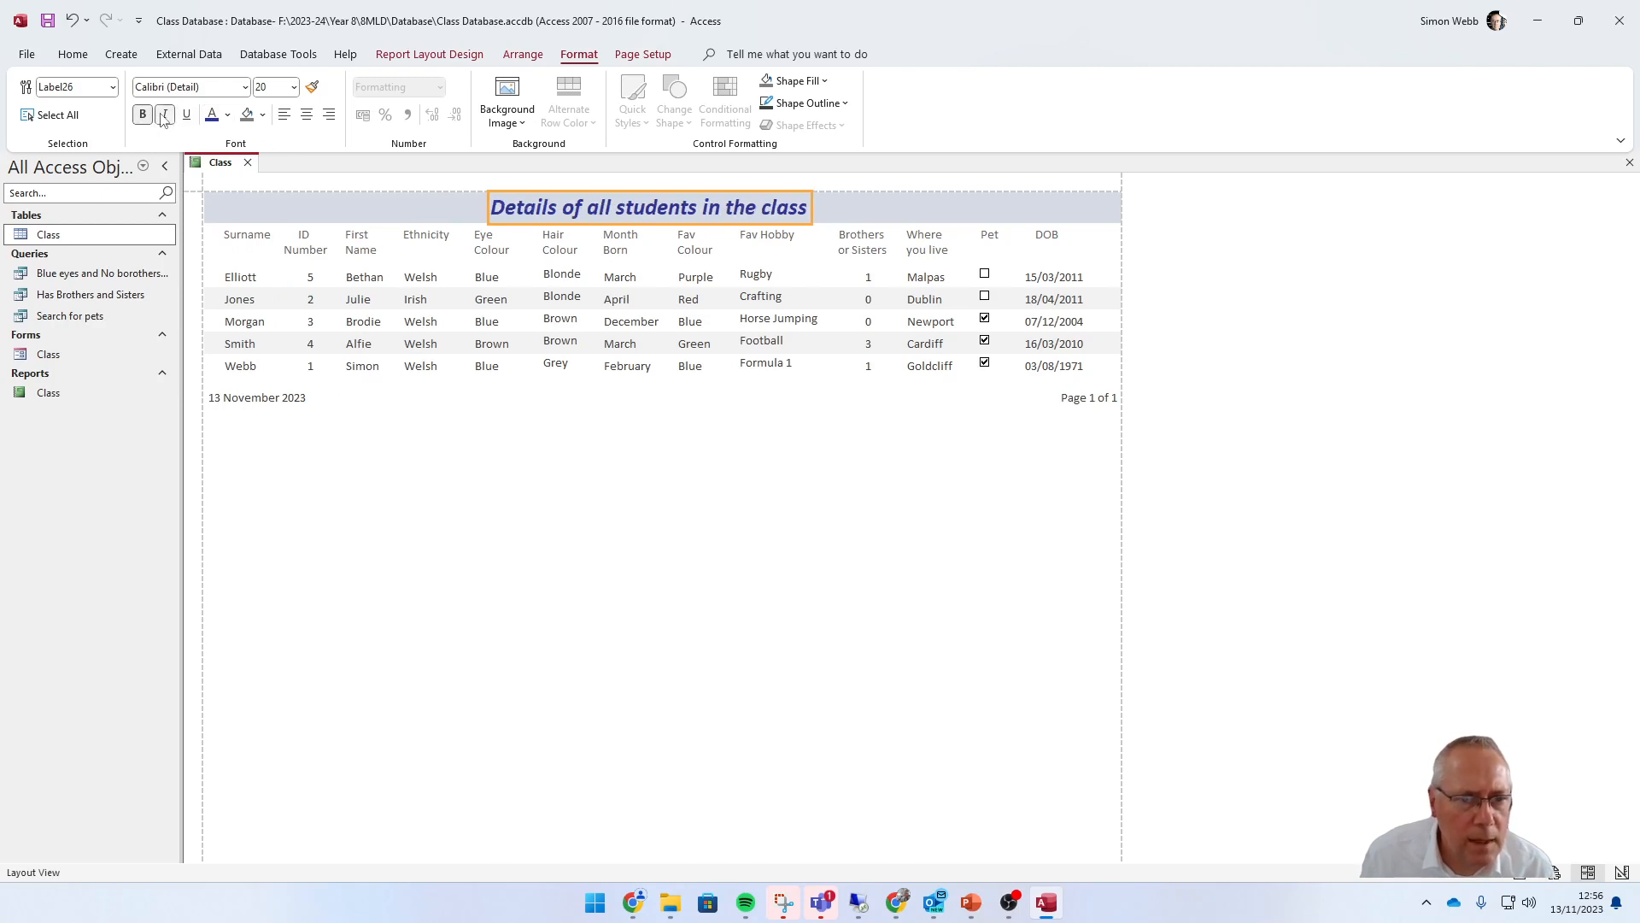
- Fill the report header band behind the title with the standard green background colour
left_click(320, 200)
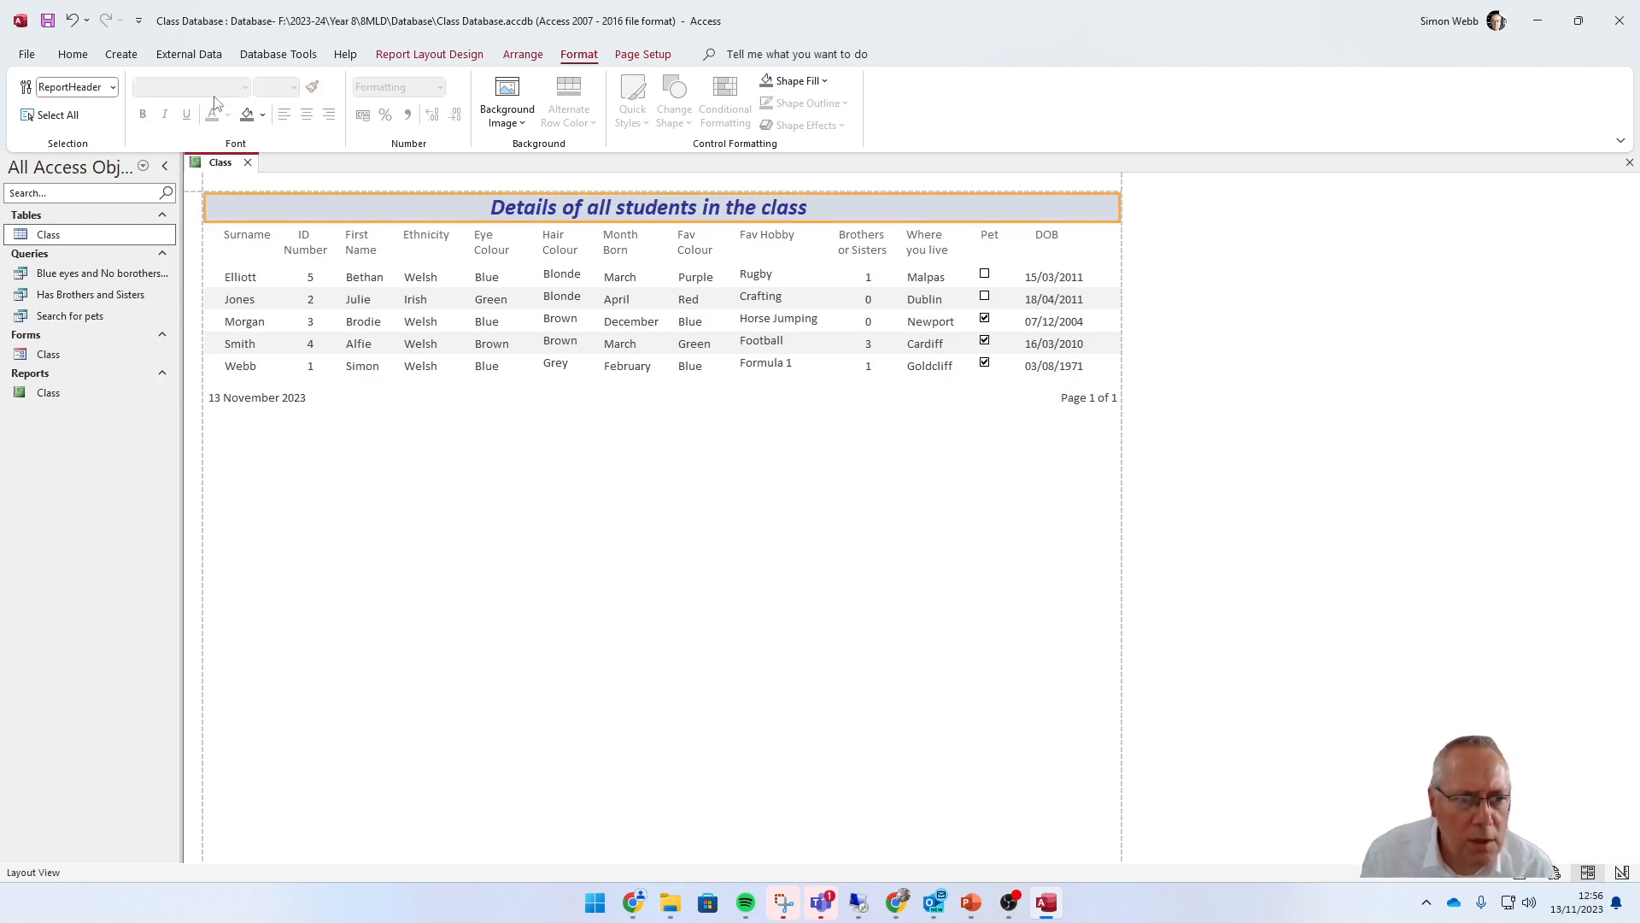
left_click(263, 115)
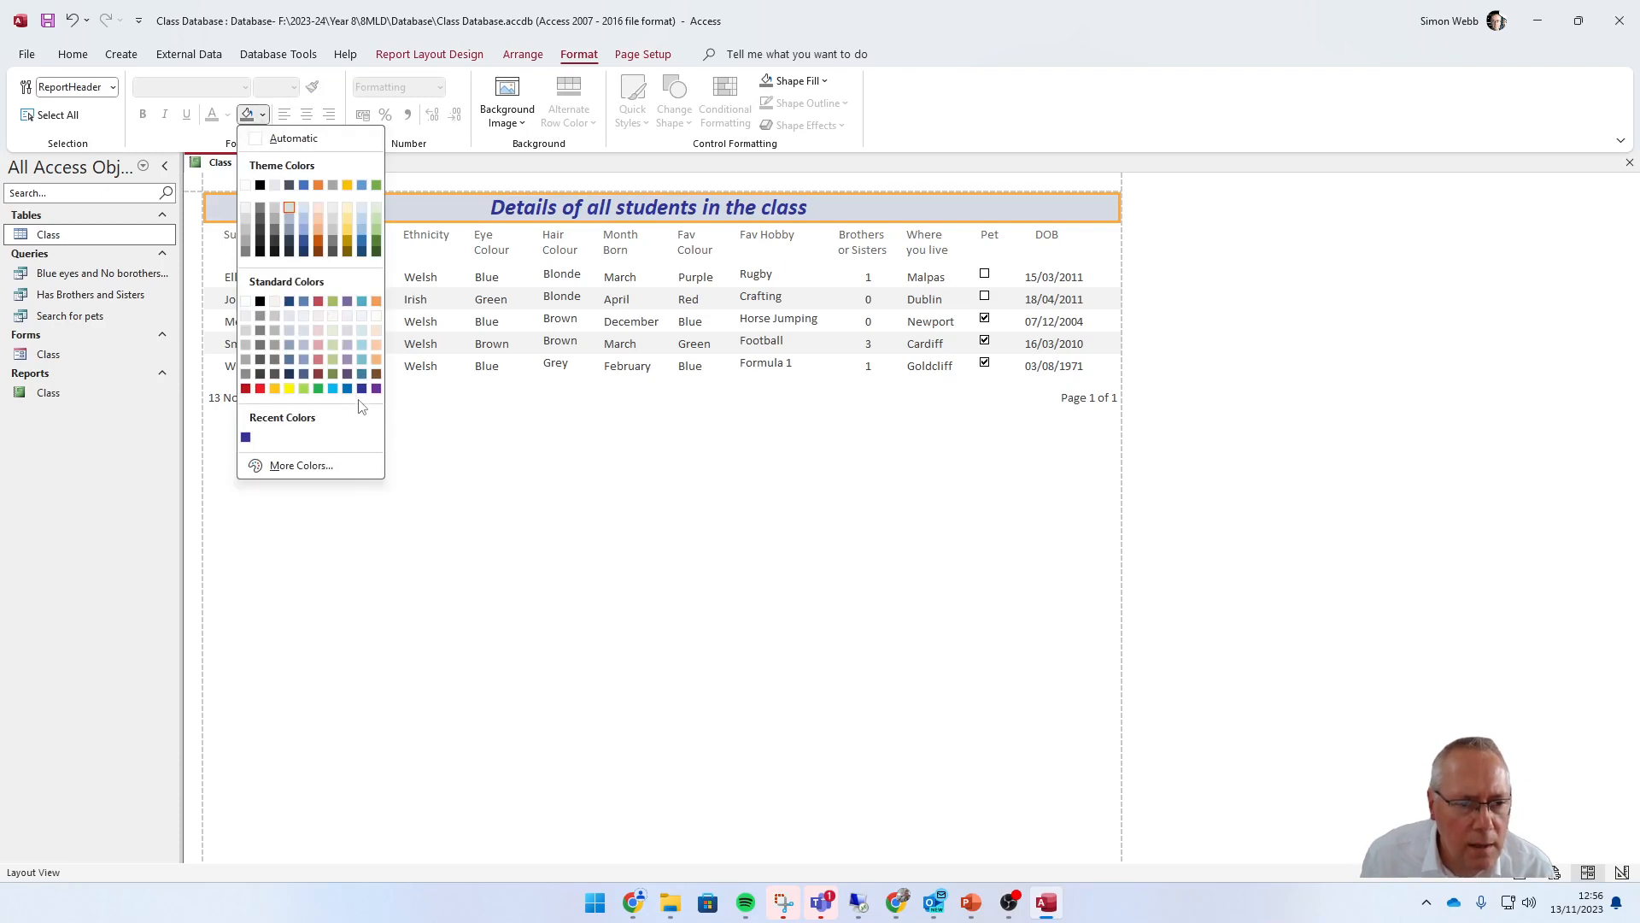
left_click(319, 389)
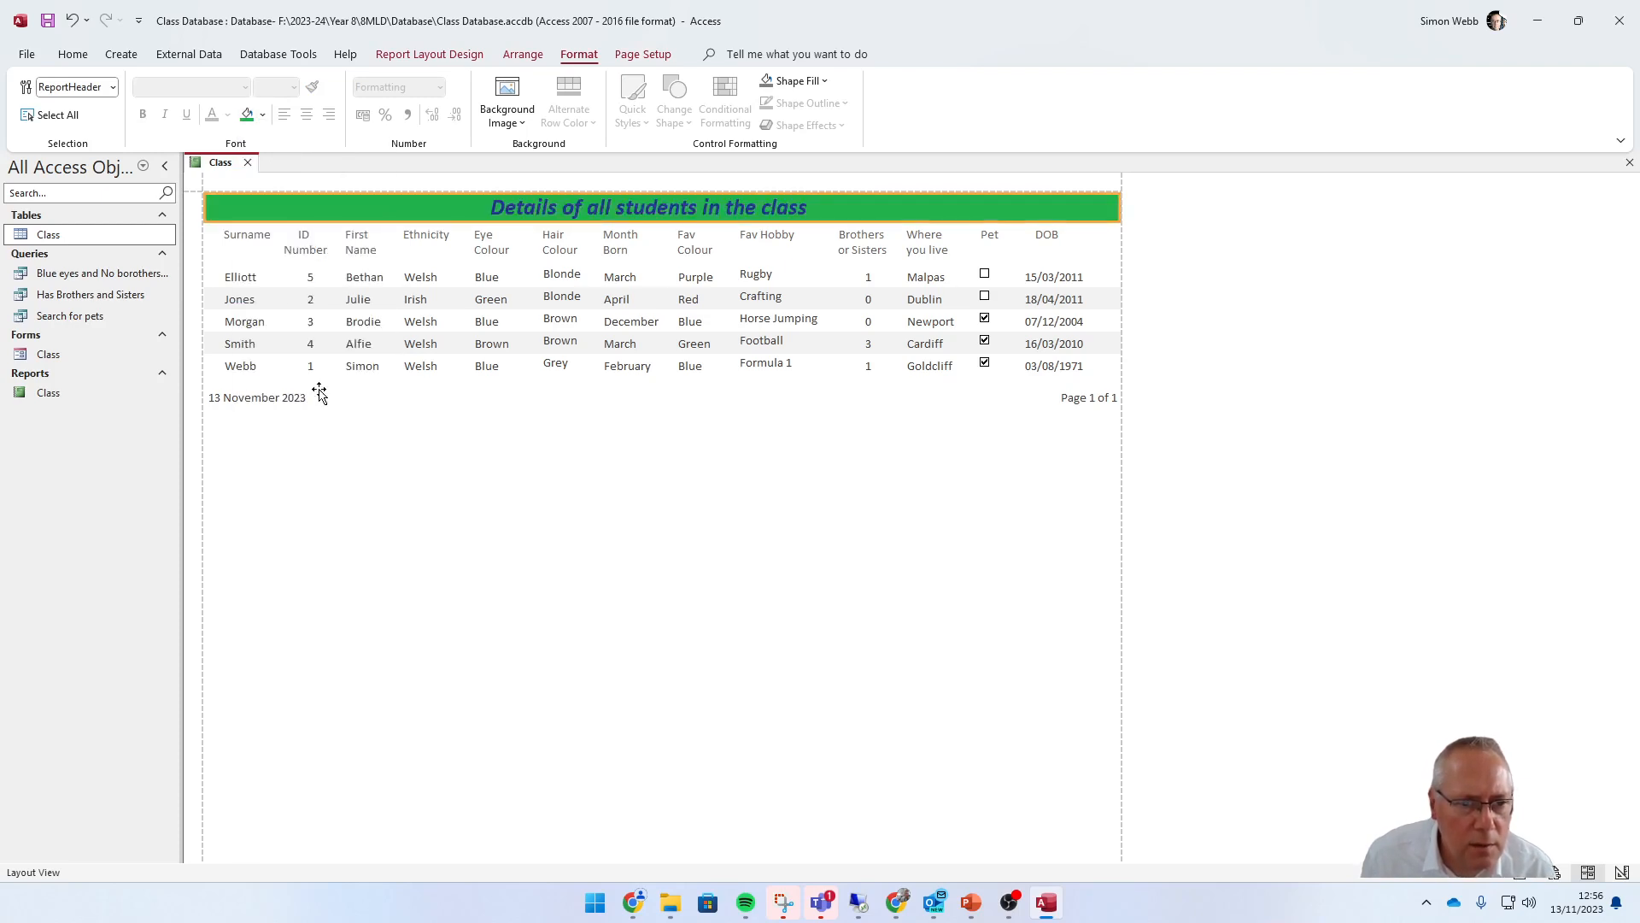
left_click(562, 449)
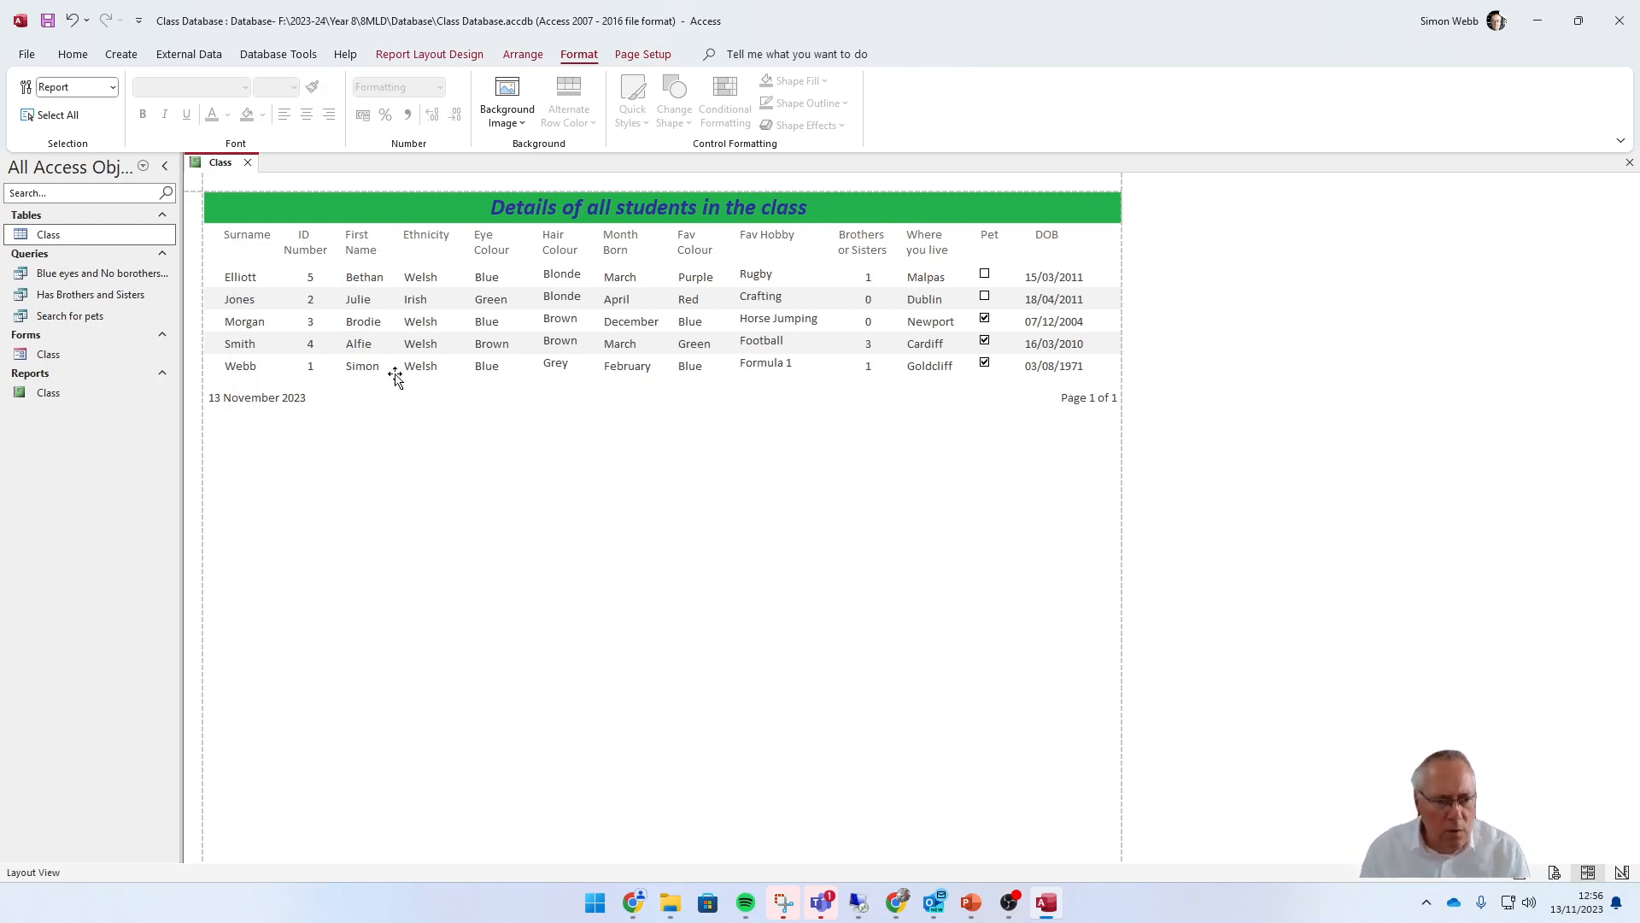
- Delete the date and the page number from the report's page footer
left_click(293, 396)
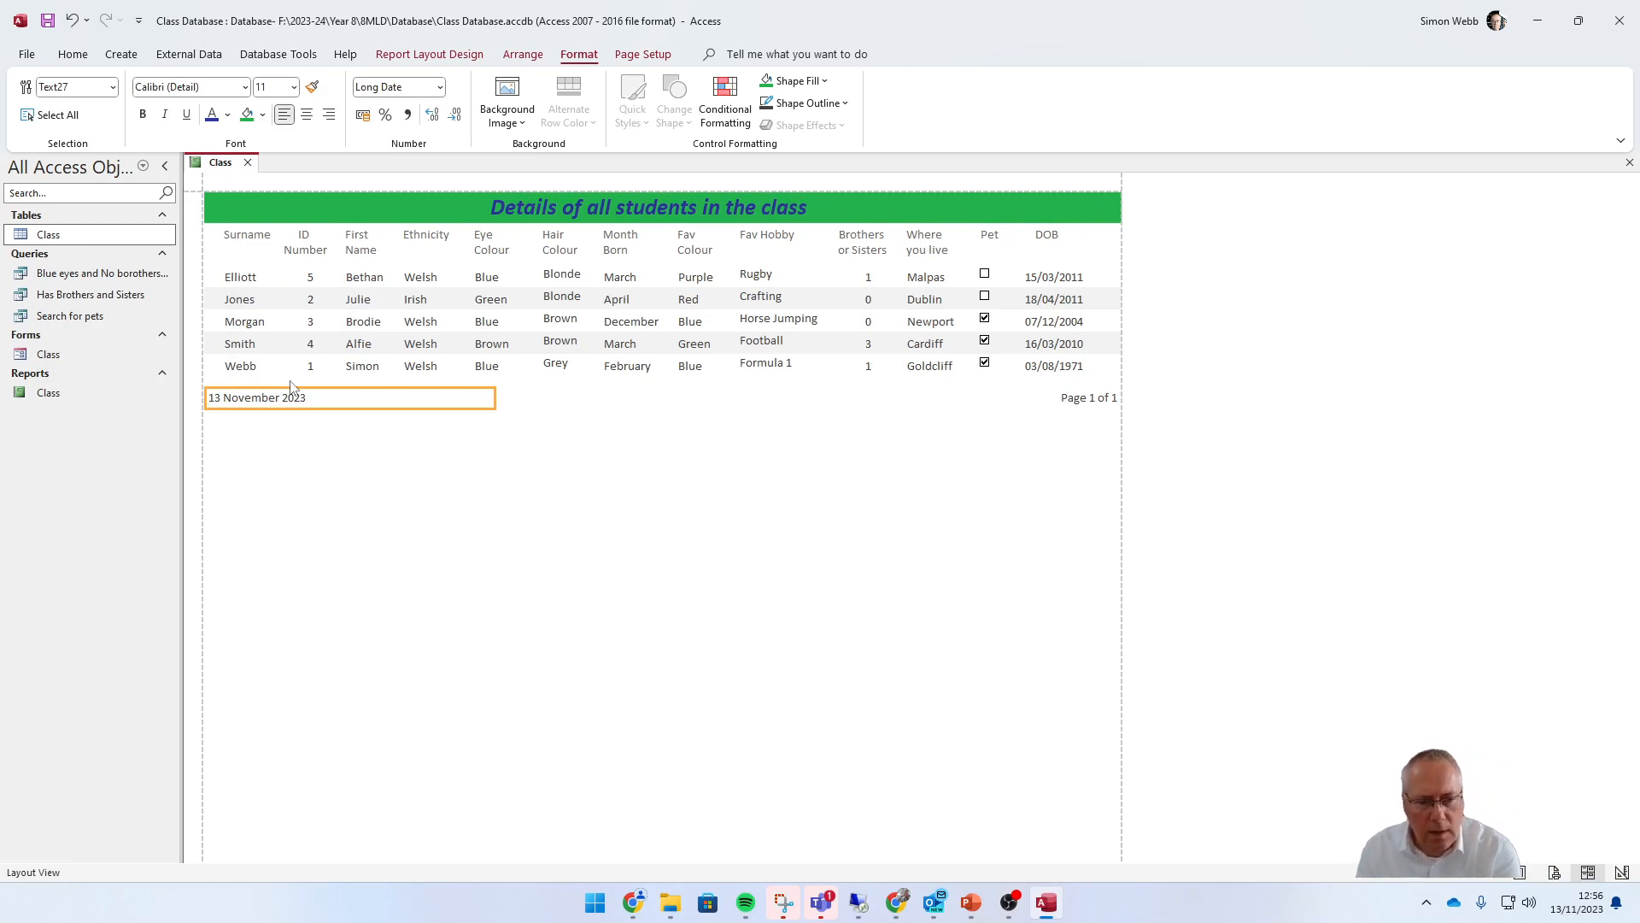
key("Delete")
left_click(1102, 398)
key("Delete")
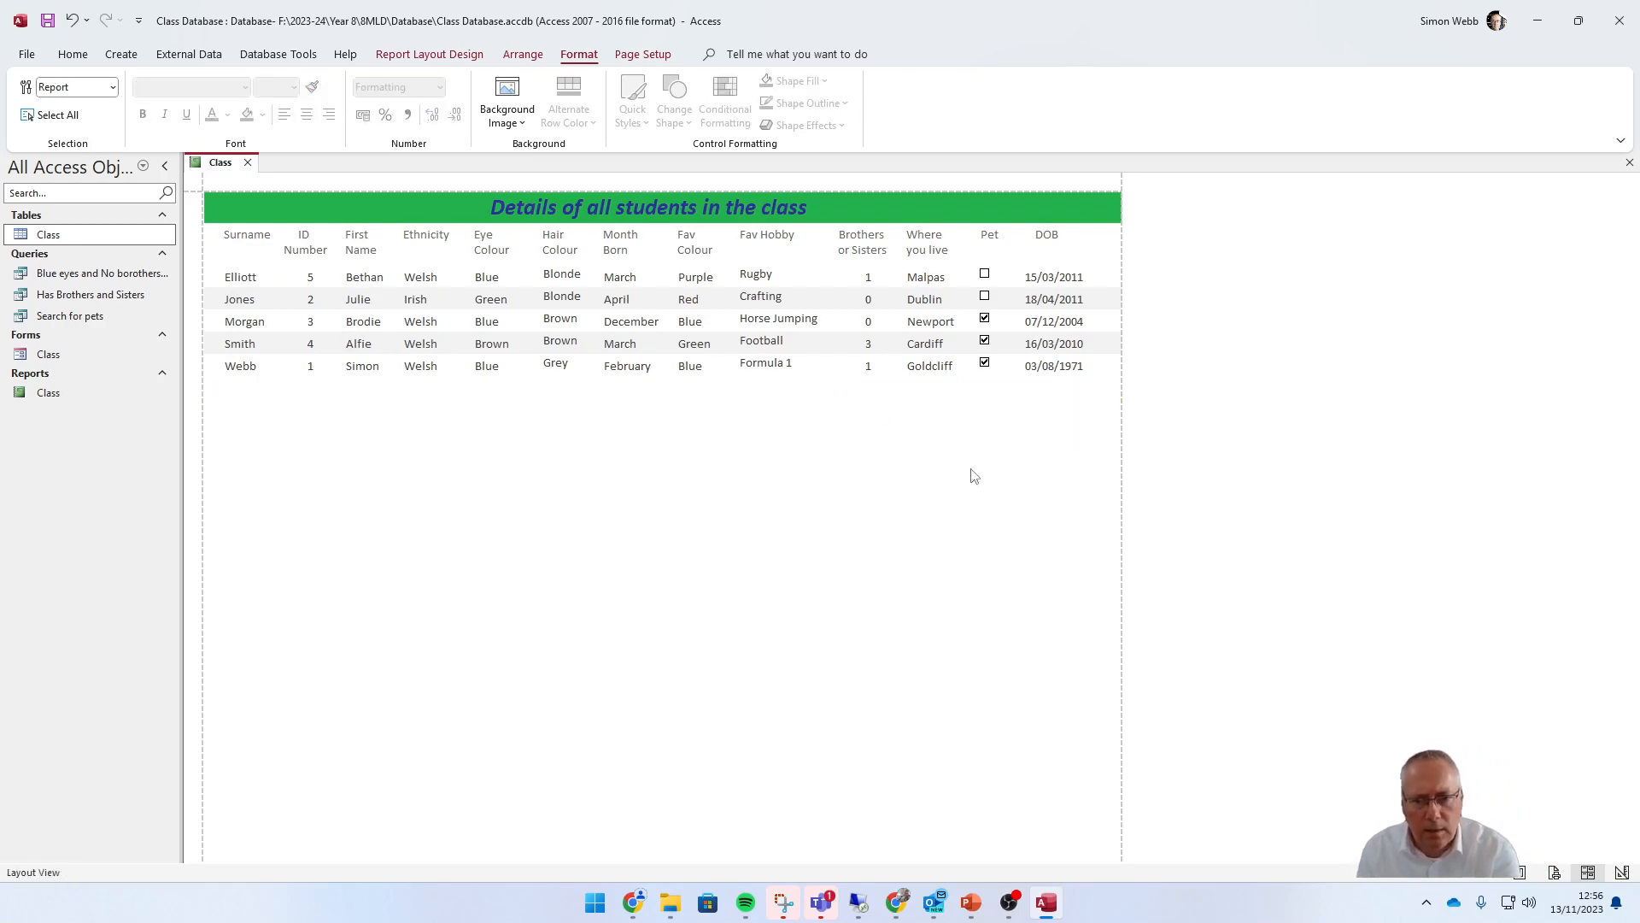